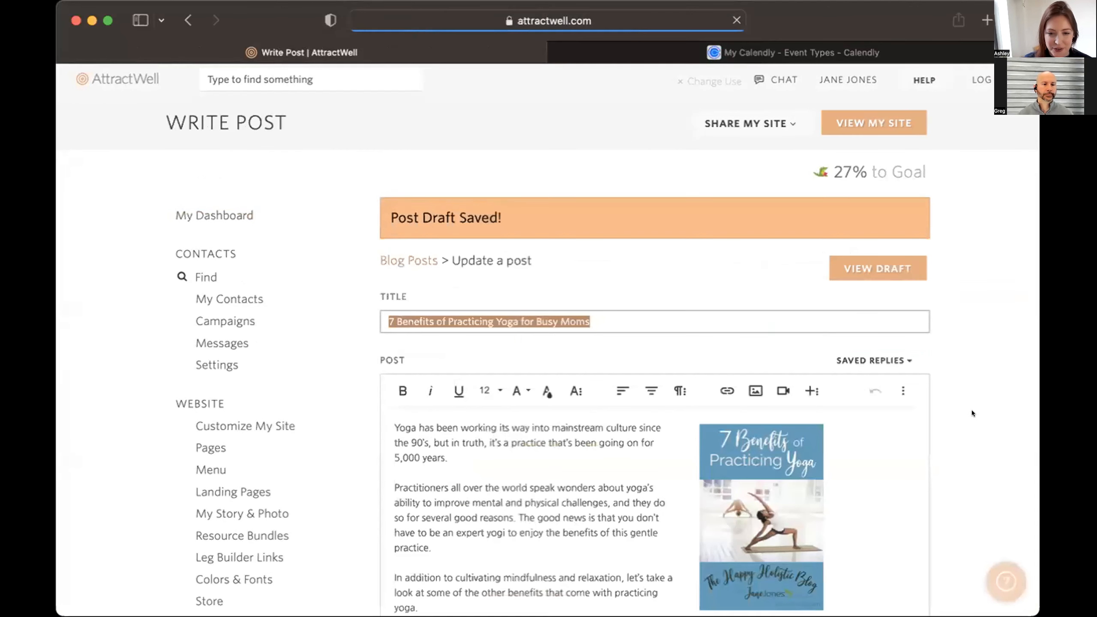
- Set the post's contact delivery to email the excerpt only
{"action": "scroll", "coordinate": [971, 419], "scroll_direction": "down", "scroll_amount": 3}
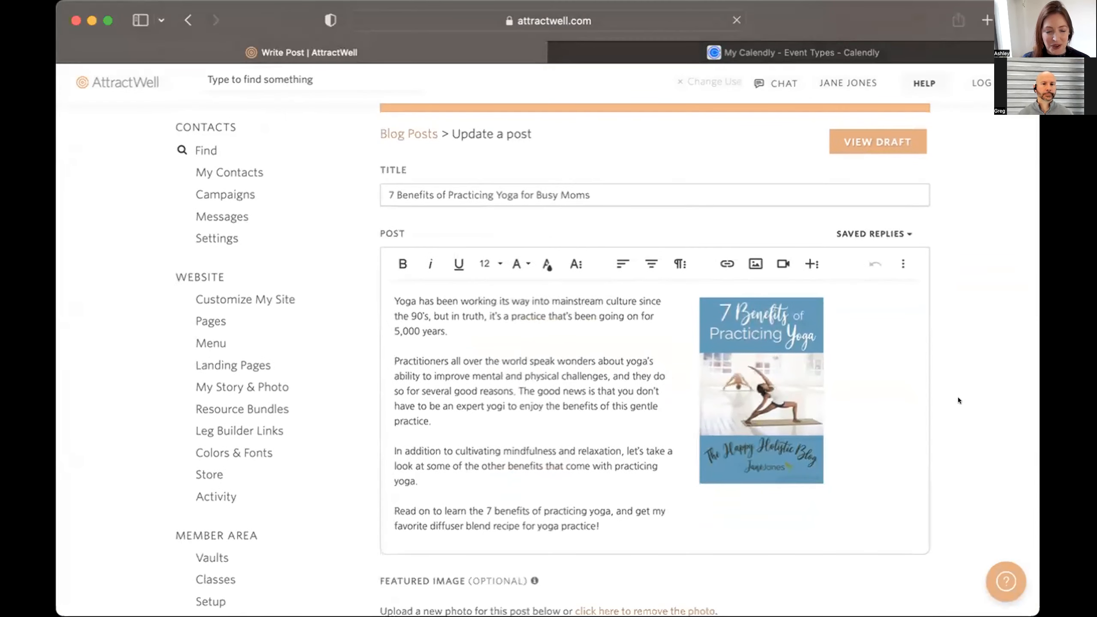
{"action": "scroll", "coordinate": [965, 543], "scroll_direction": "down", "scroll_amount": 10}
{"action": "scroll", "coordinate": [793, 489], "scroll_direction": "down", "scroll_amount": 3}
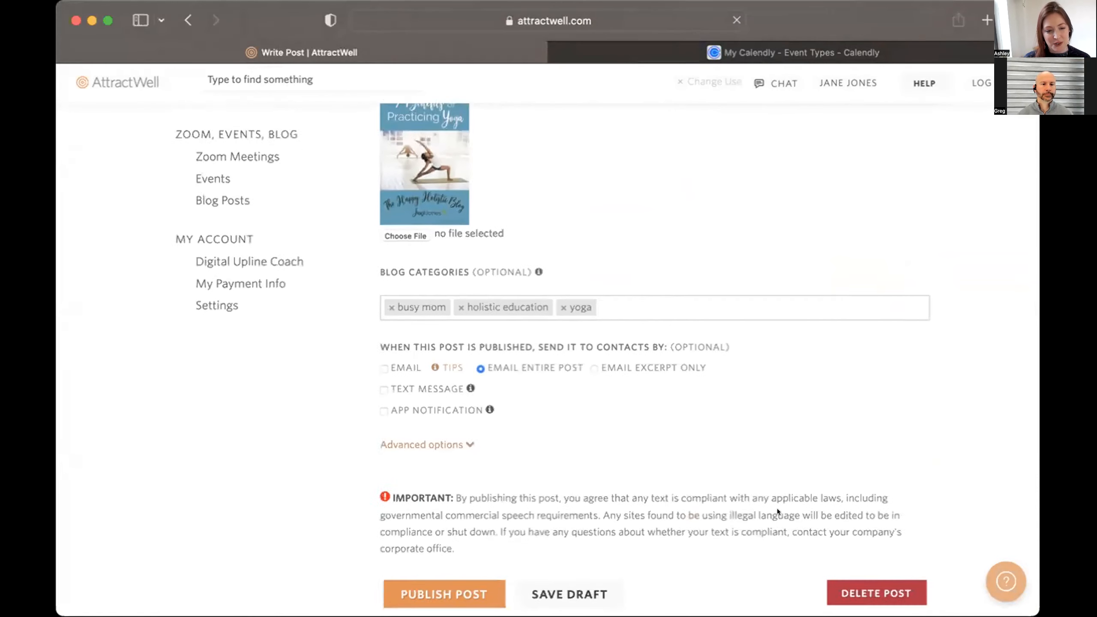
{"action": "scroll", "coordinate": [714, 433], "scroll_direction": "up", "scroll_amount": 3}
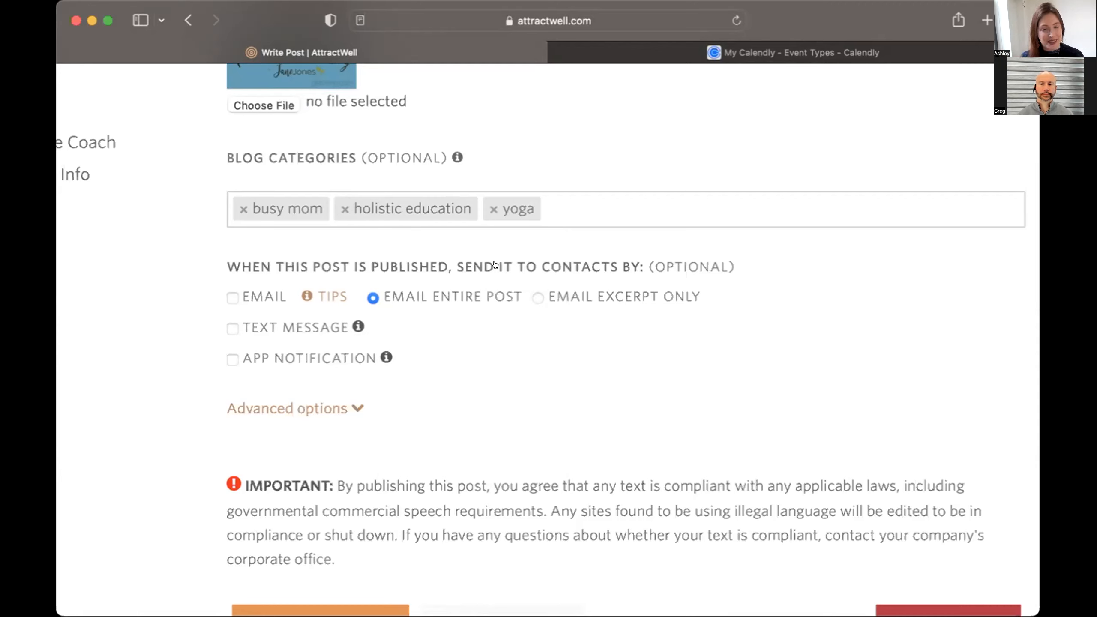
{"action": "left_click", "coordinate": [528, 295]}
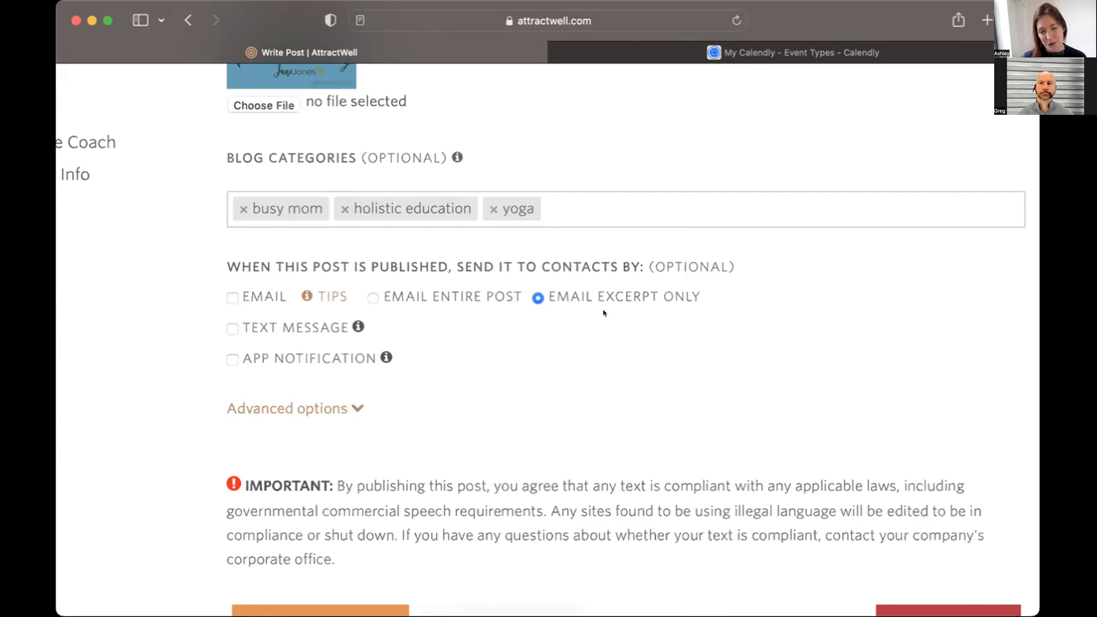
- Expand the advanced blog post options and review the visibility, publishing date and excerpt settings
{"action": "left_click", "coordinate": [331, 408]}
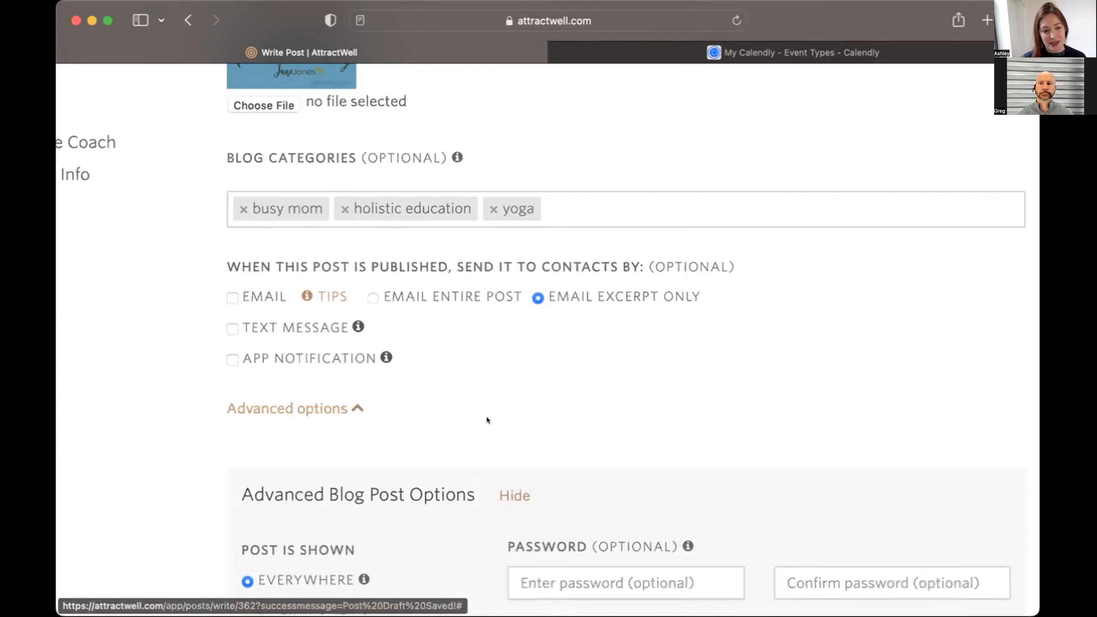
{"action": "scroll", "coordinate": [487, 417], "scroll_direction": "down", "scroll_amount": 4}
{"action": "scroll", "coordinate": [487, 417], "scroll_direction": "down", "scroll_amount": 6}
{"action": "scroll", "coordinate": [487, 419], "scroll_direction": "down", "scroll_amount": 7}
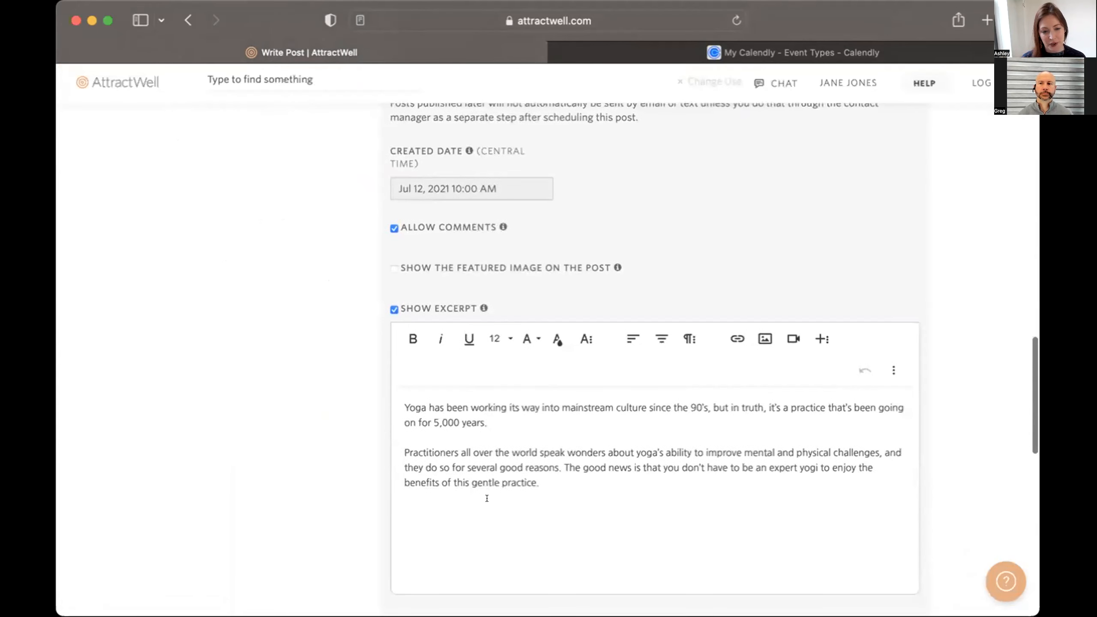
{"action": "scroll", "coordinate": [667, 205], "scroll_direction": "up", "scroll_amount": 6}
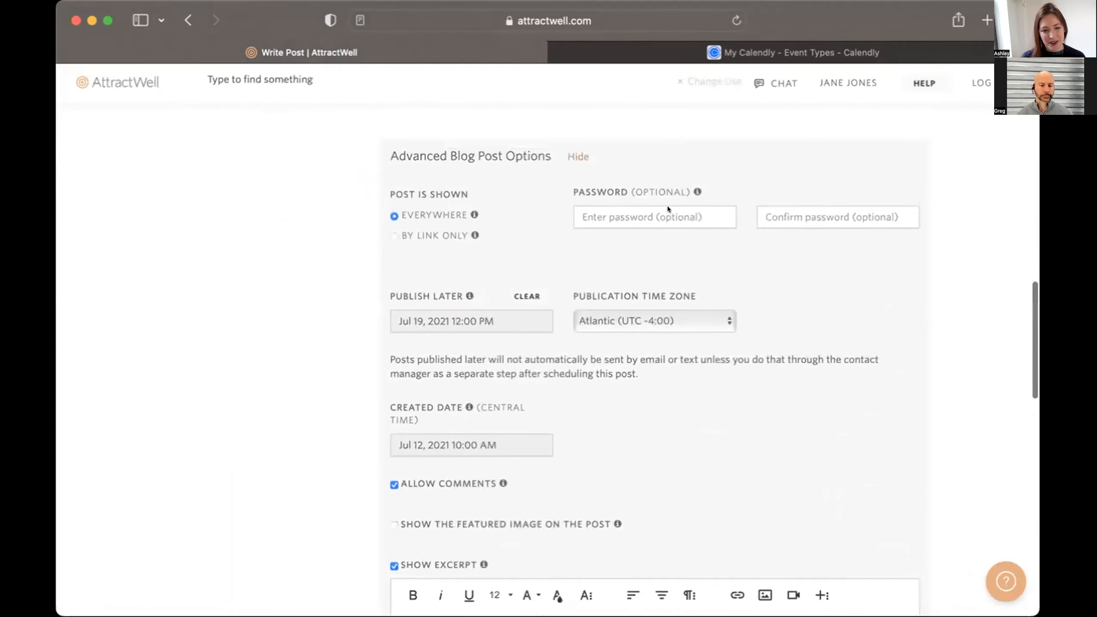
{"action": "scroll", "coordinate": [667, 209], "scroll_direction": "up", "scroll_amount": 1}
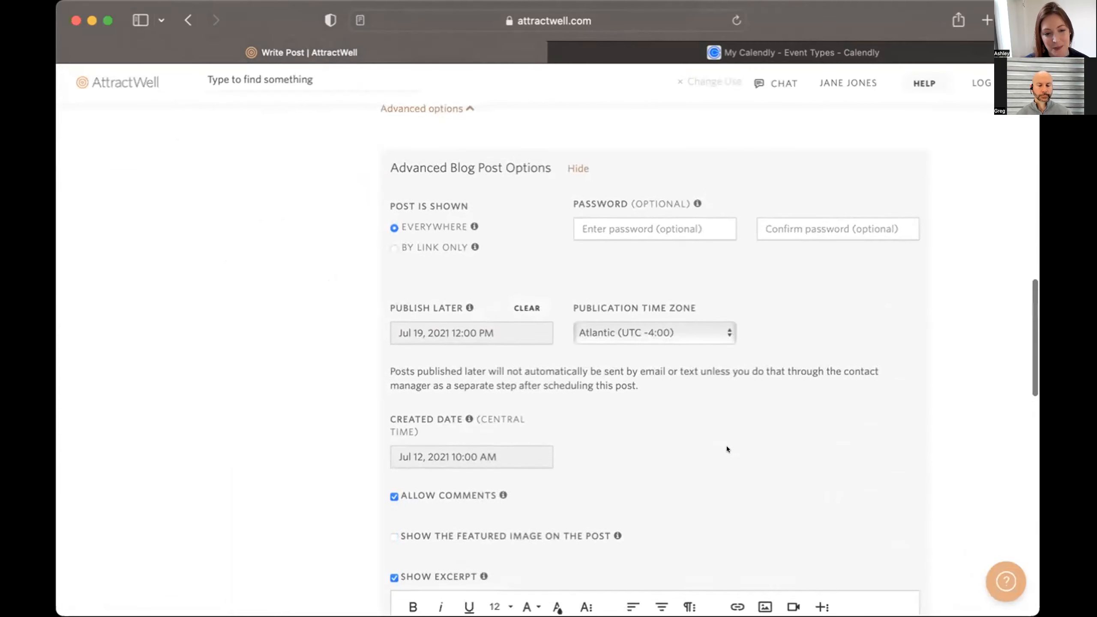
- Enable emailing the published post to contacts and look through the optional contact tags without choosing one
{"action": "scroll", "coordinate": [727, 447], "scroll_direction": "up", "scroll_amount": 7}
{"action": "left_click", "coordinate": [379, 311]}
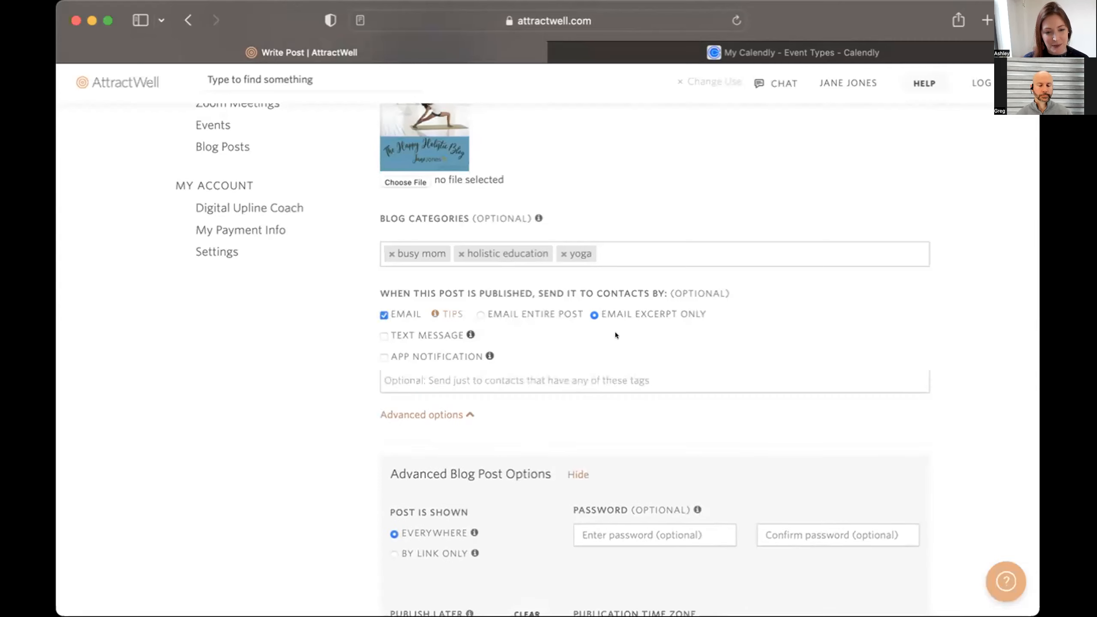
{"action": "left_click", "coordinate": [590, 372]}
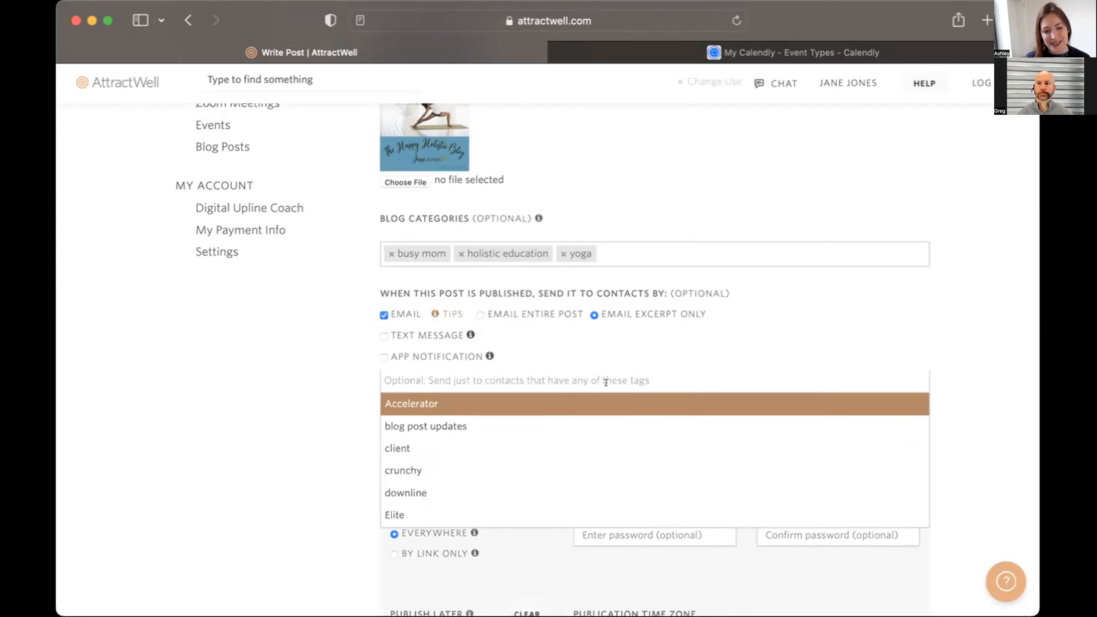
{"action": "left_click", "coordinate": [806, 331]}
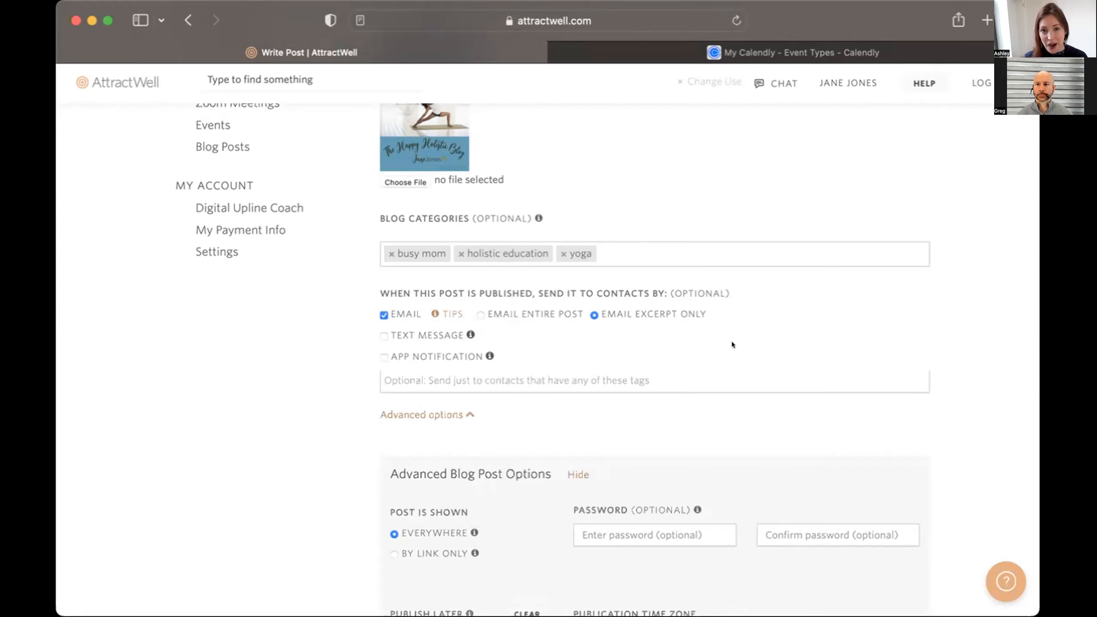
- Go to the store's product list and start adding a new product
{"action": "scroll", "coordinate": [732, 345], "scroll_direction": "down", "scroll_amount": 15}
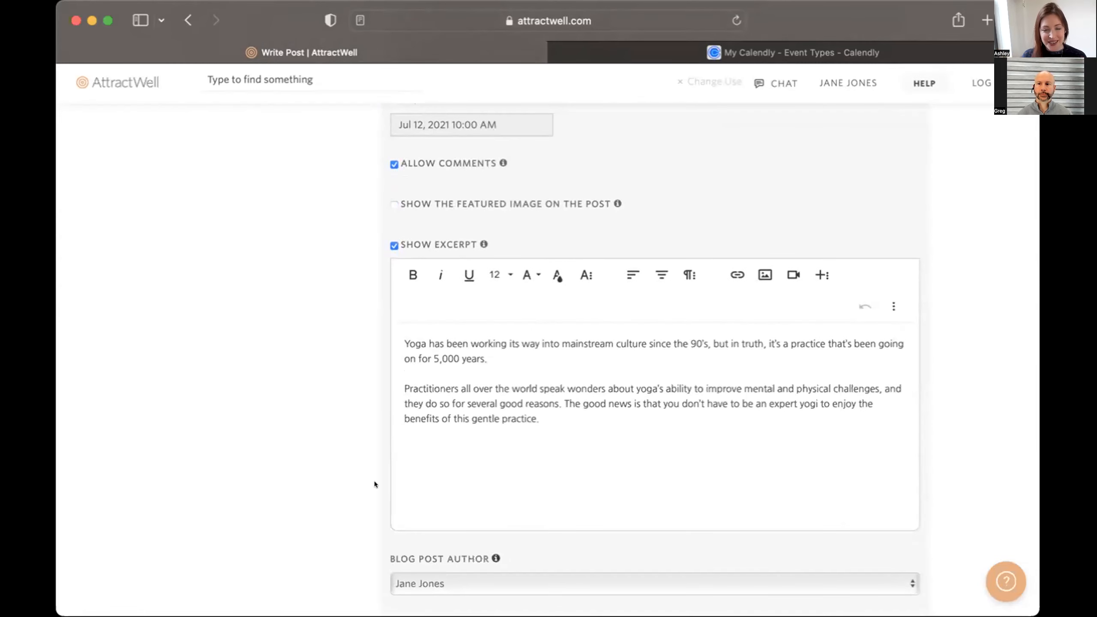
{"action": "scroll", "coordinate": [375, 483], "scroll_direction": "up", "scroll_amount": 15}
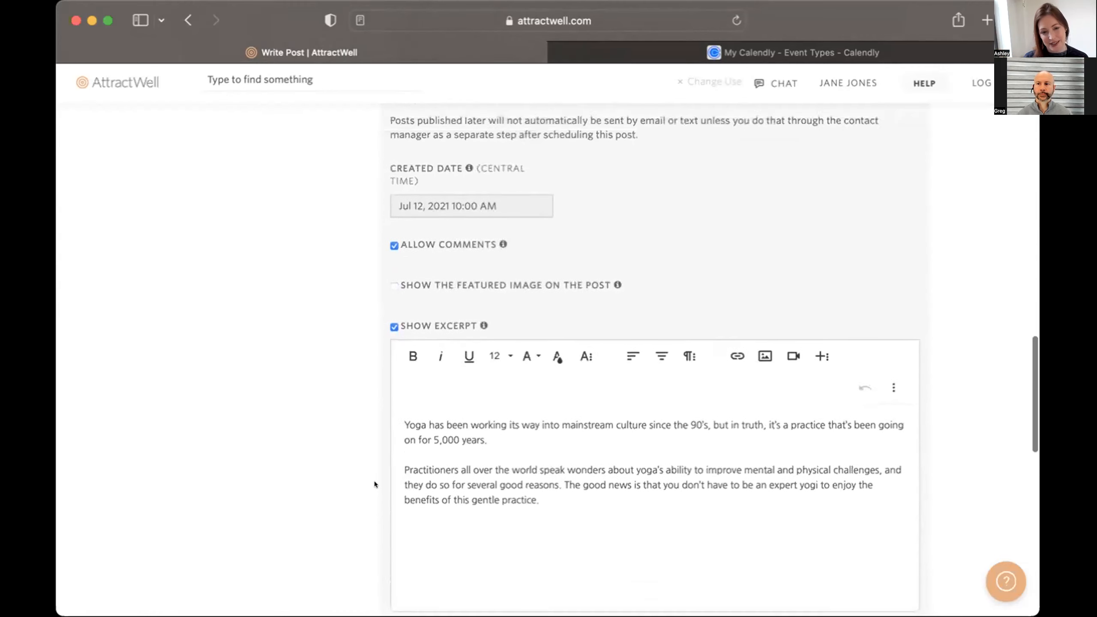
{"action": "scroll", "coordinate": [375, 483], "scroll_direction": "up", "scroll_amount": 3}
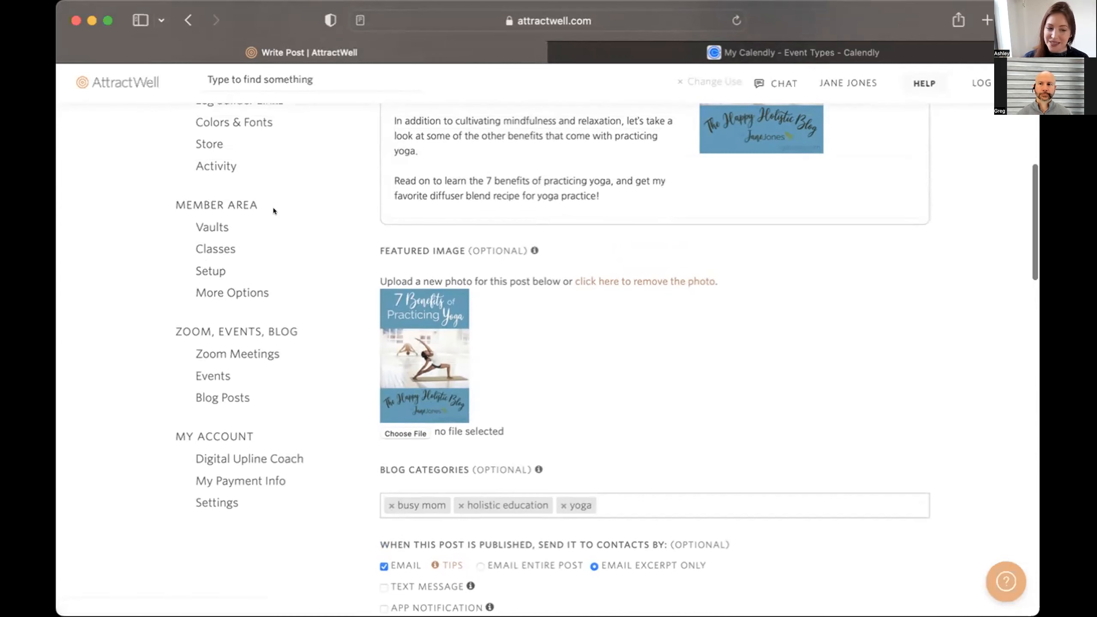
{"action": "scroll", "coordinate": [273, 210], "scroll_direction": "up", "scroll_amount": 3}
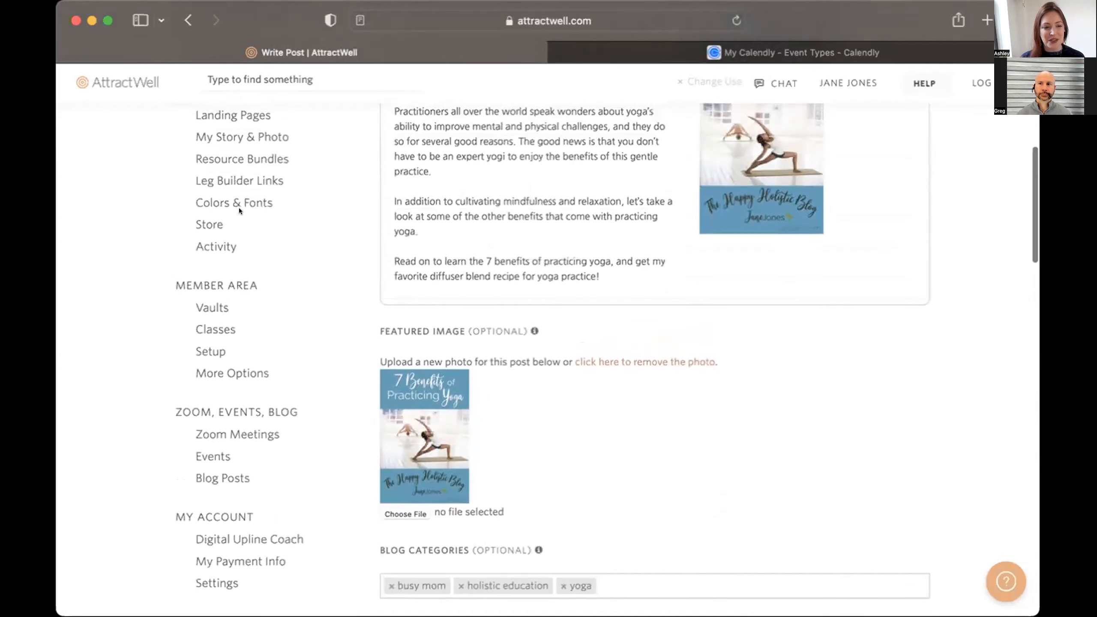
{"action": "left_click", "coordinate": [209, 220]}
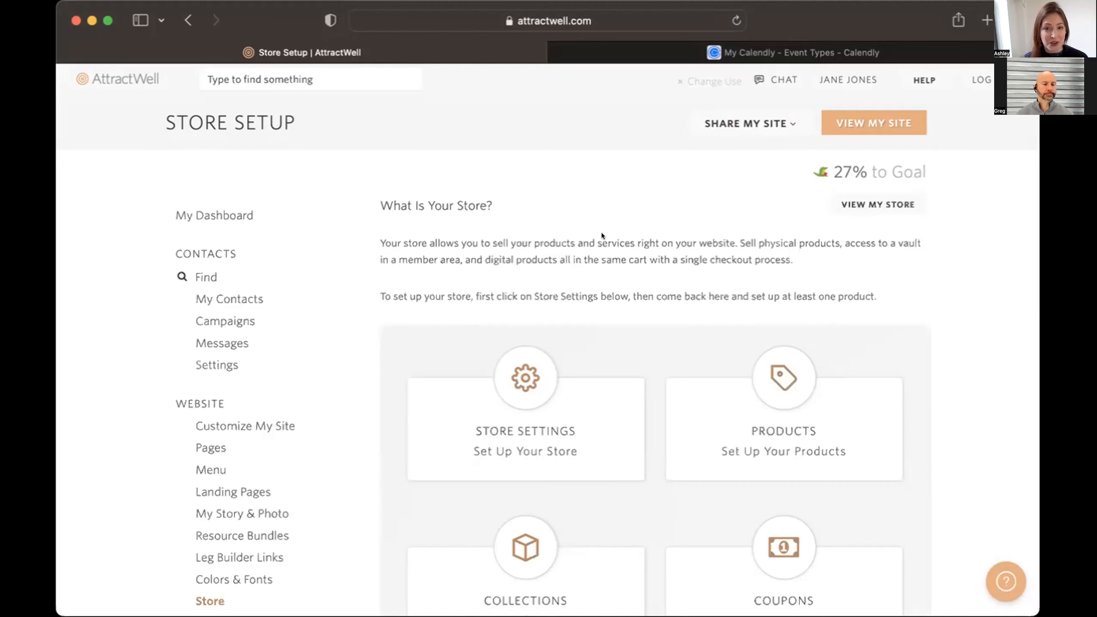
{"action": "scroll", "coordinate": [602, 233], "scroll_direction": "down", "scroll_amount": 5}
{"action": "left_click", "coordinate": [765, 245]}
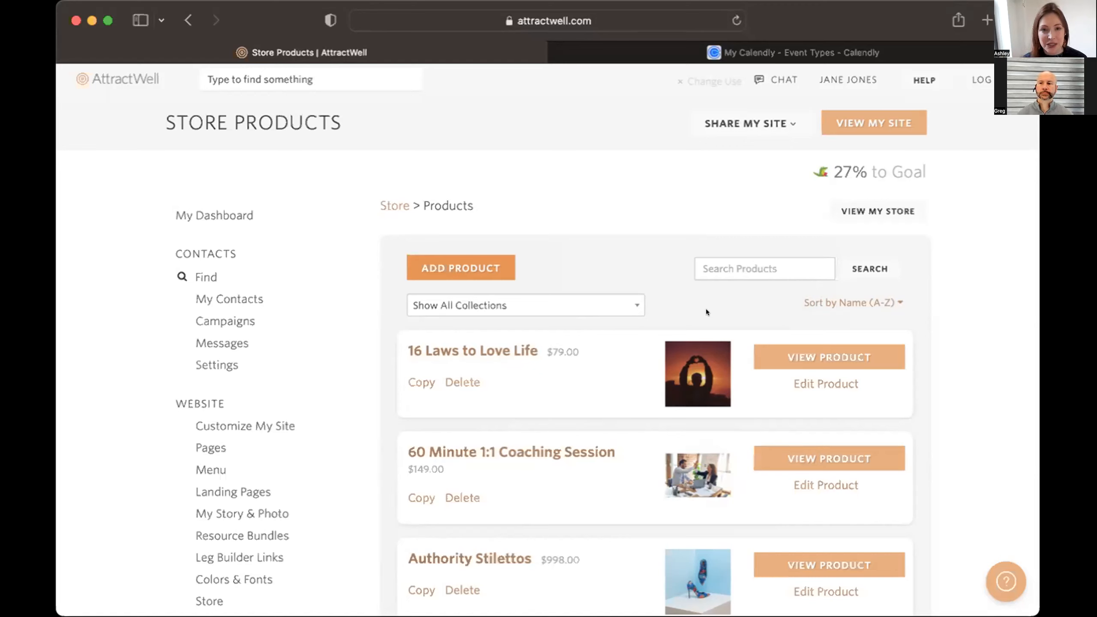
{"action": "left_click", "coordinate": [487, 260]}
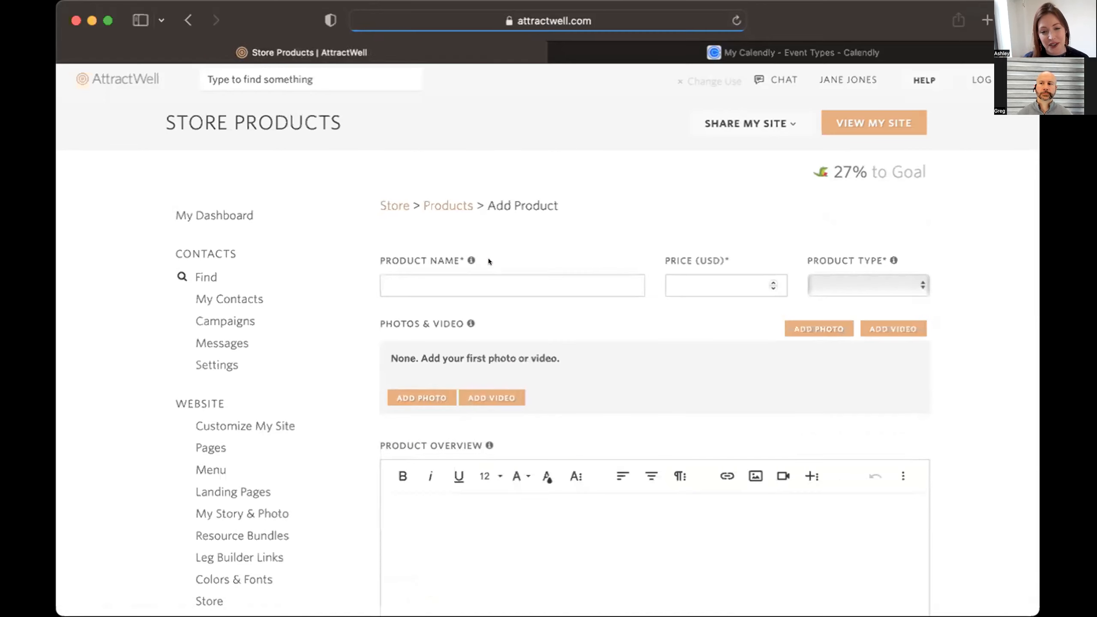
- Set the new product's type to Listing Only and go to its product name
{"action": "left_click", "coordinate": [842, 295]}
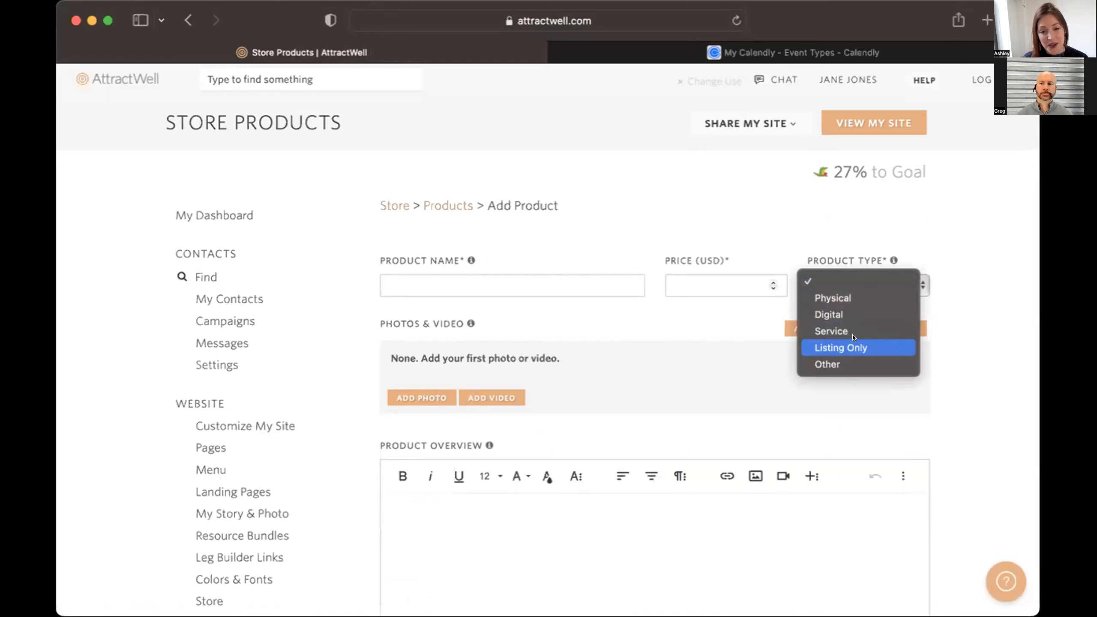
{"action": "left_click", "coordinate": [852, 346]}
{"action": "left_click", "coordinate": [588, 286]}
- Copy the address of the Calendly event types page and paste it into the new product's overview in AttractWell
{"action": "scroll", "coordinate": [579, 284], "scroll_direction": "down", "scroll_amount": 5}
{"action": "scroll", "coordinate": [579, 259], "scroll_direction": "down", "scroll_amount": 4}
{"action": "scroll", "coordinate": [585, 208], "scroll_direction": "up", "scroll_amount": 5}
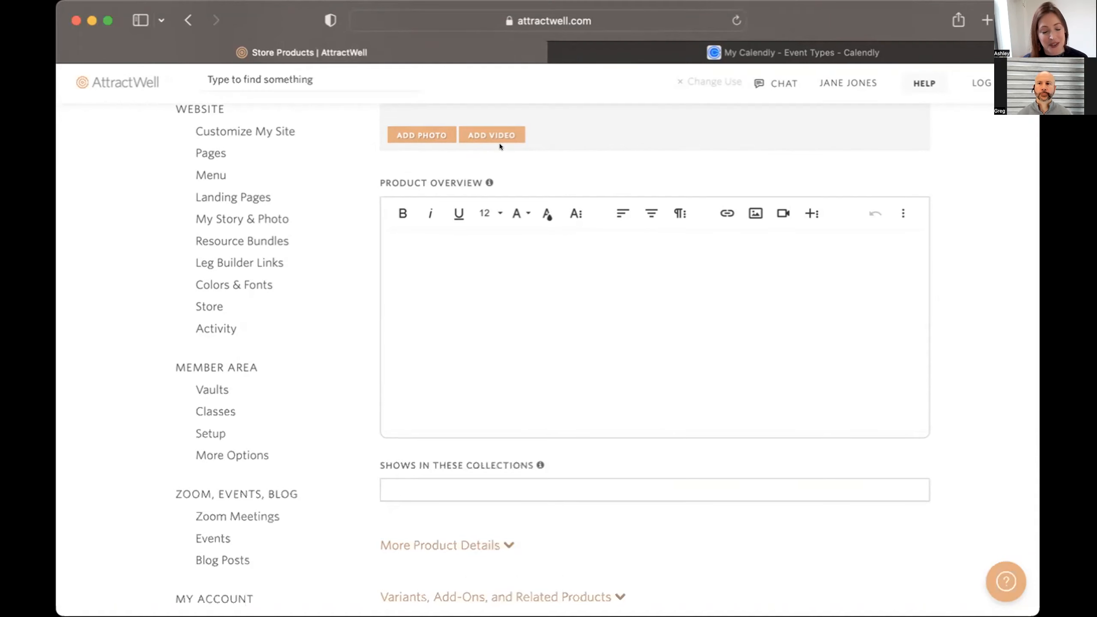
{"action": "left_click", "coordinate": [488, 297]}
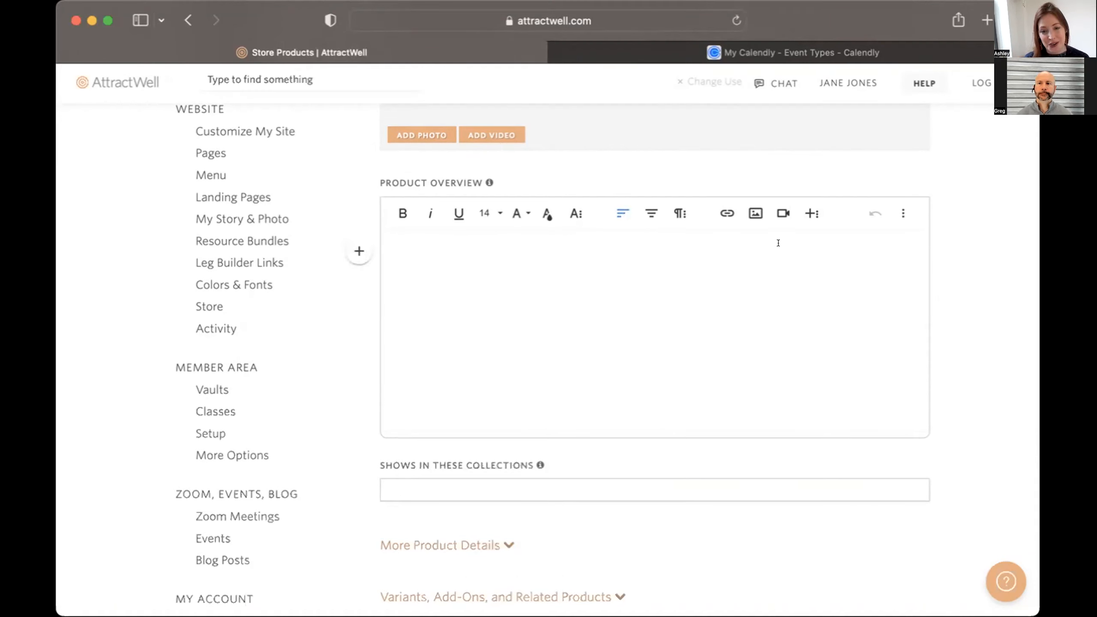
{"action": "left_click", "coordinate": [806, 214]}
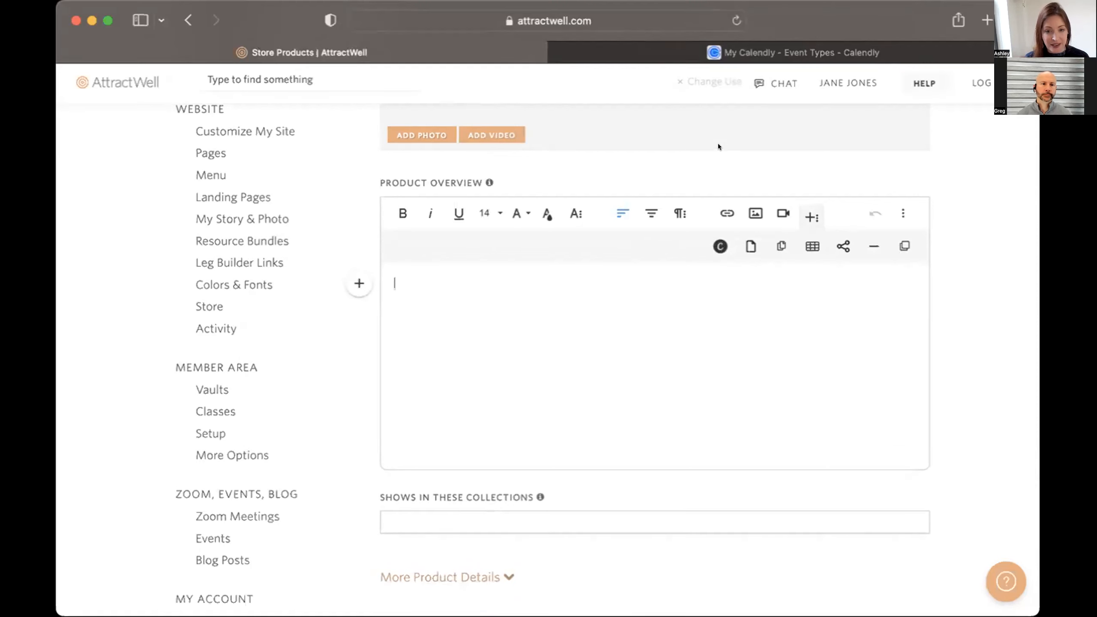
{"action": "left_click", "coordinate": [732, 55]}
{"action": "left_click", "coordinate": [642, 18]}
{"action": "key", "text": "super+c"}
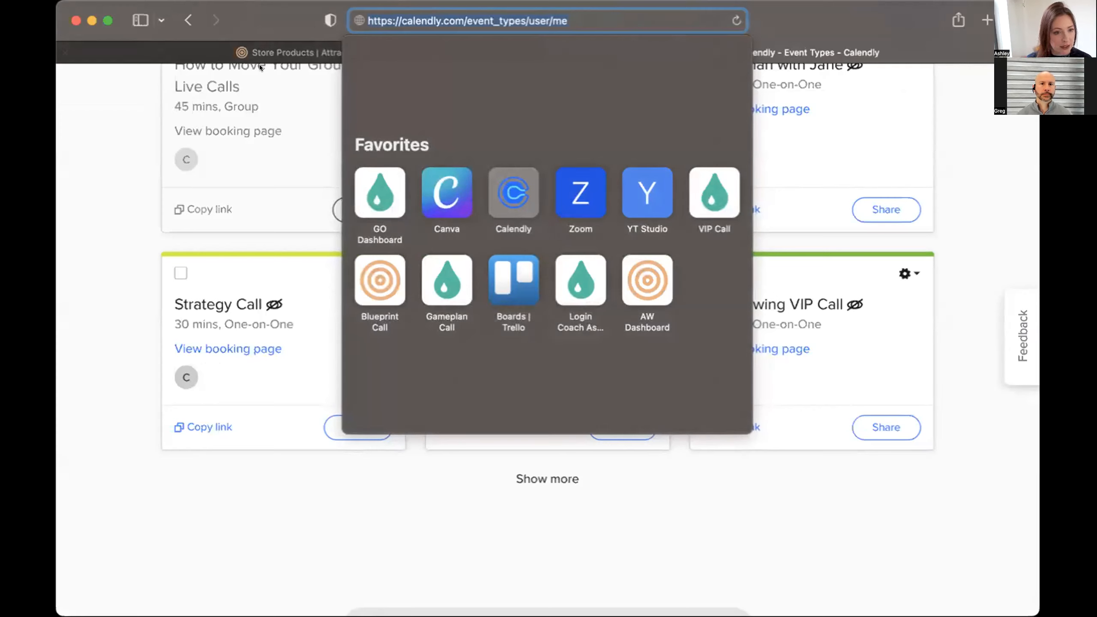
{"action": "left_click", "coordinate": [302, 52]}
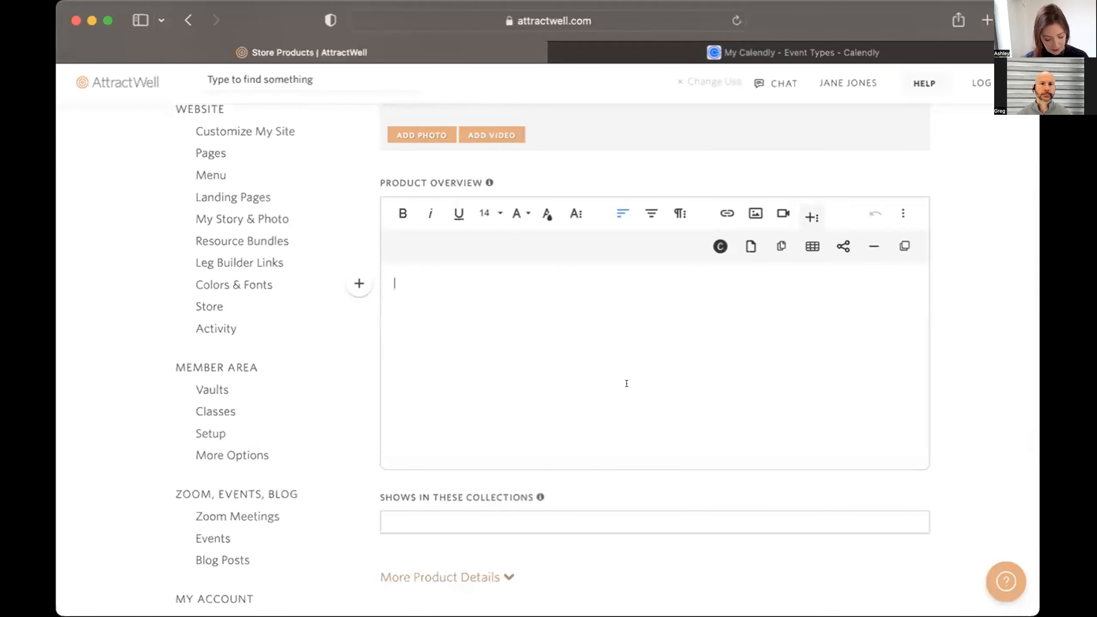
{"action": "key", "text": "super+v"}
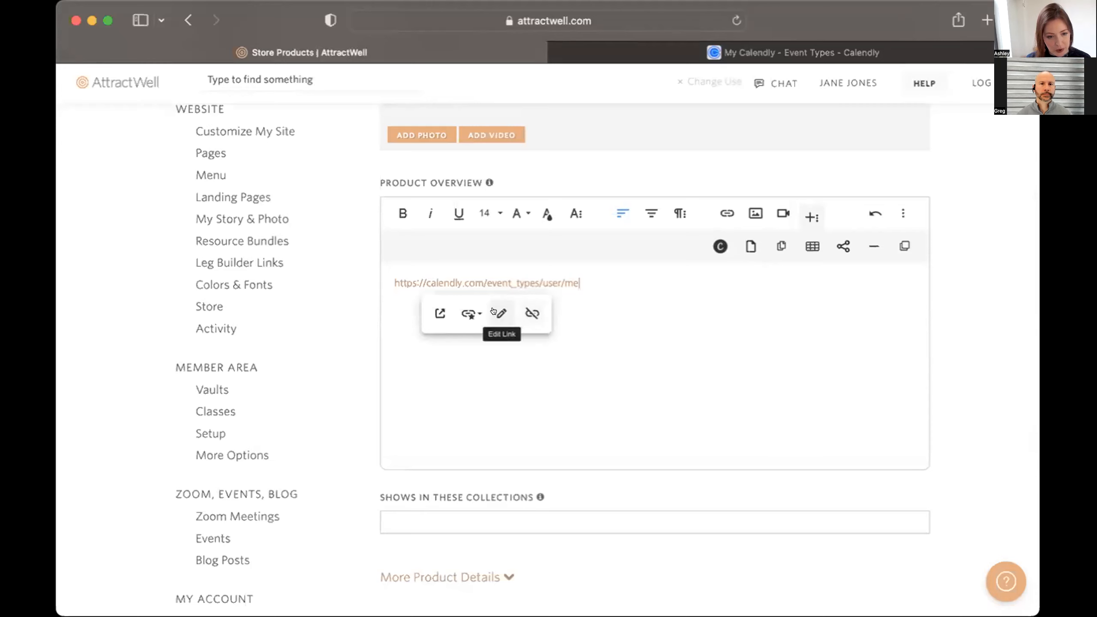
- Format the pasted Calendly link as a Red style button reading "Click Here", with a blank line above it
{"action": "left_click", "coordinate": [468, 312]}
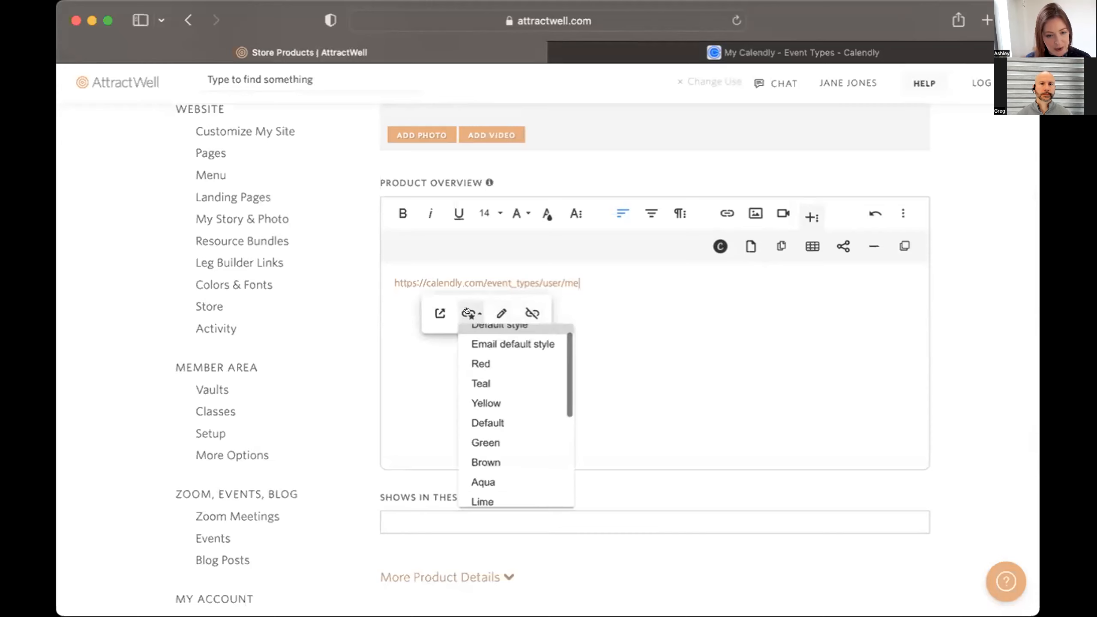
{"action": "left_click", "coordinate": [481, 364]}
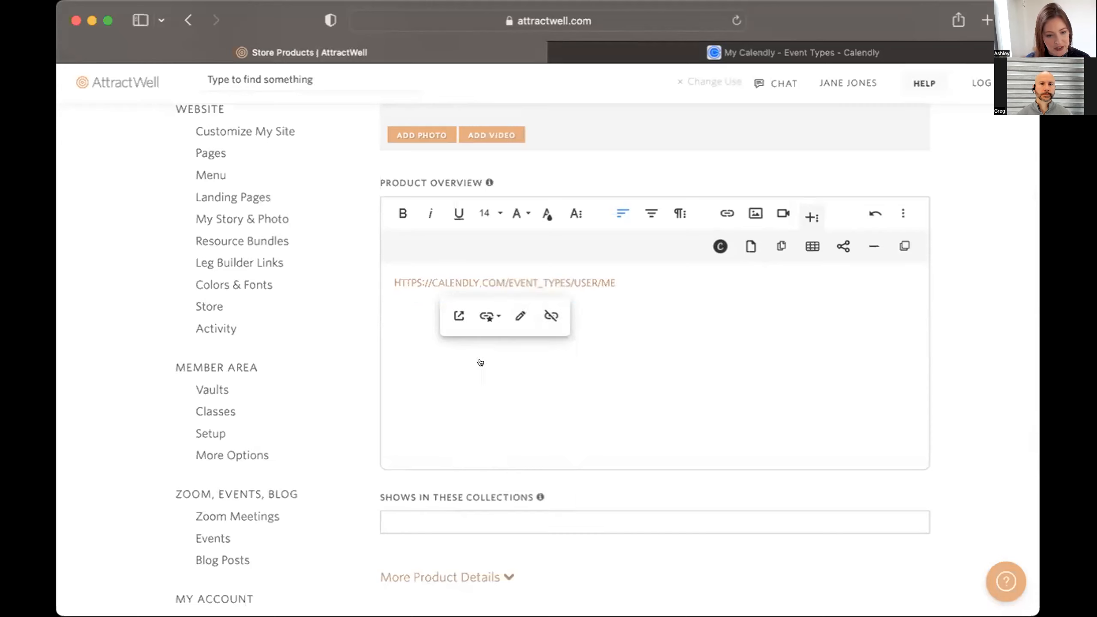
{"action": "left_click", "coordinate": [520, 315]}
{"action": "triple_click", "coordinate": [538, 432]}
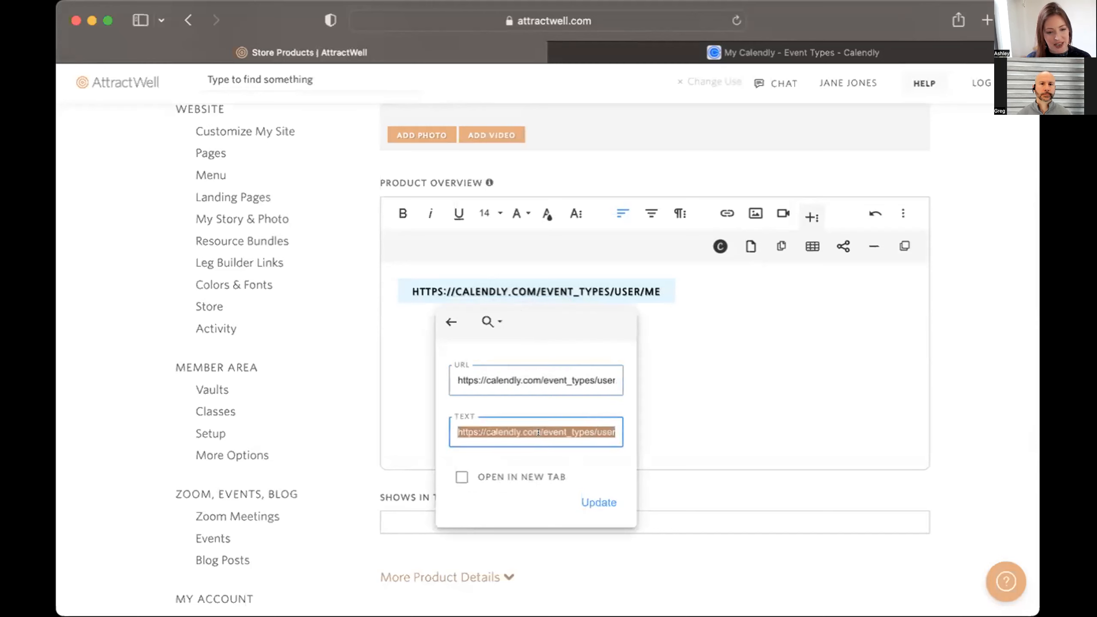
{"action": "type", "text": "Click Here"}
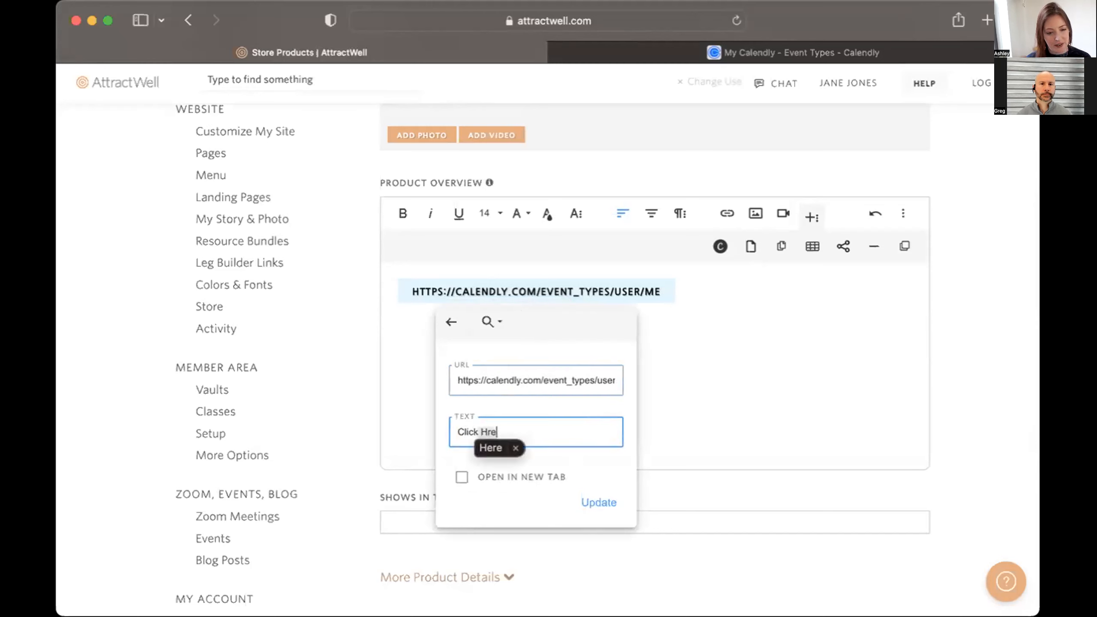
{"action": "key", "text": "Return"}
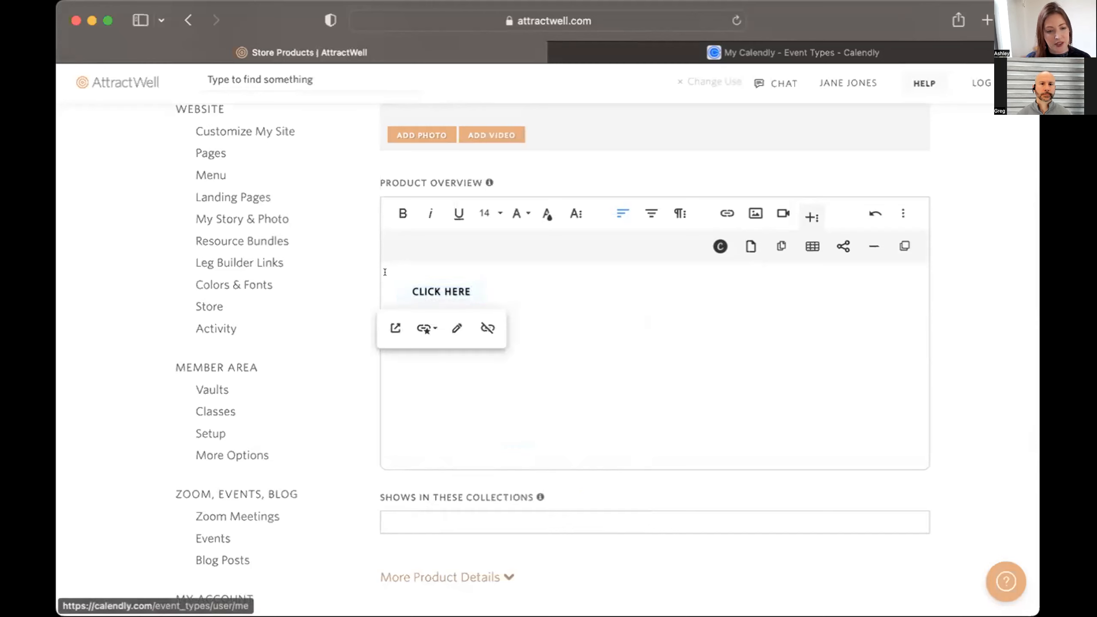
{"action": "key", "text": "Return"}
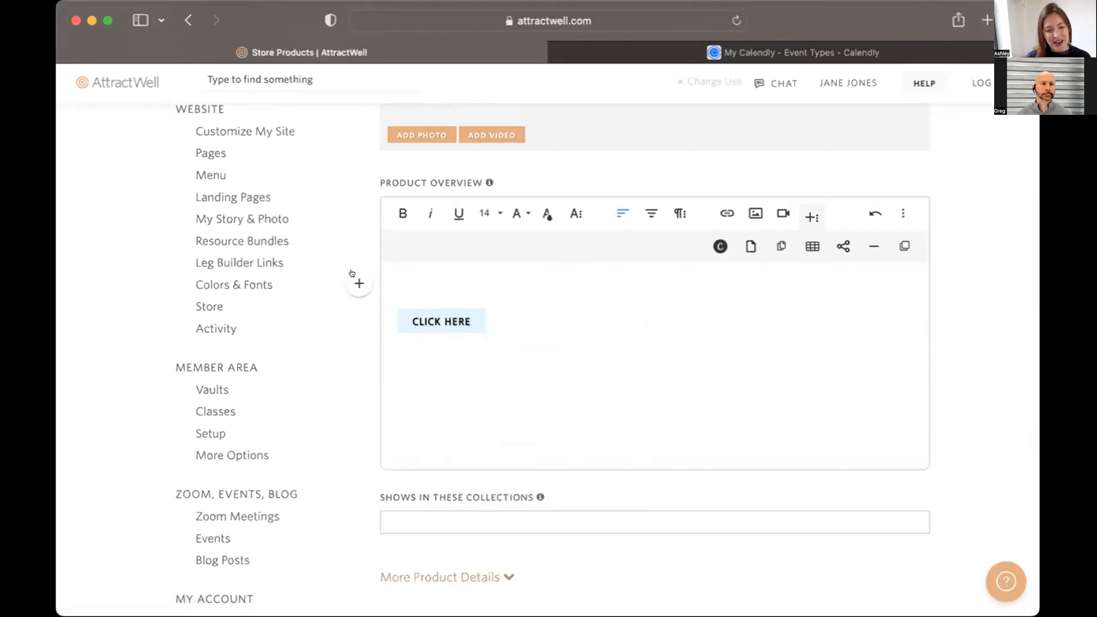
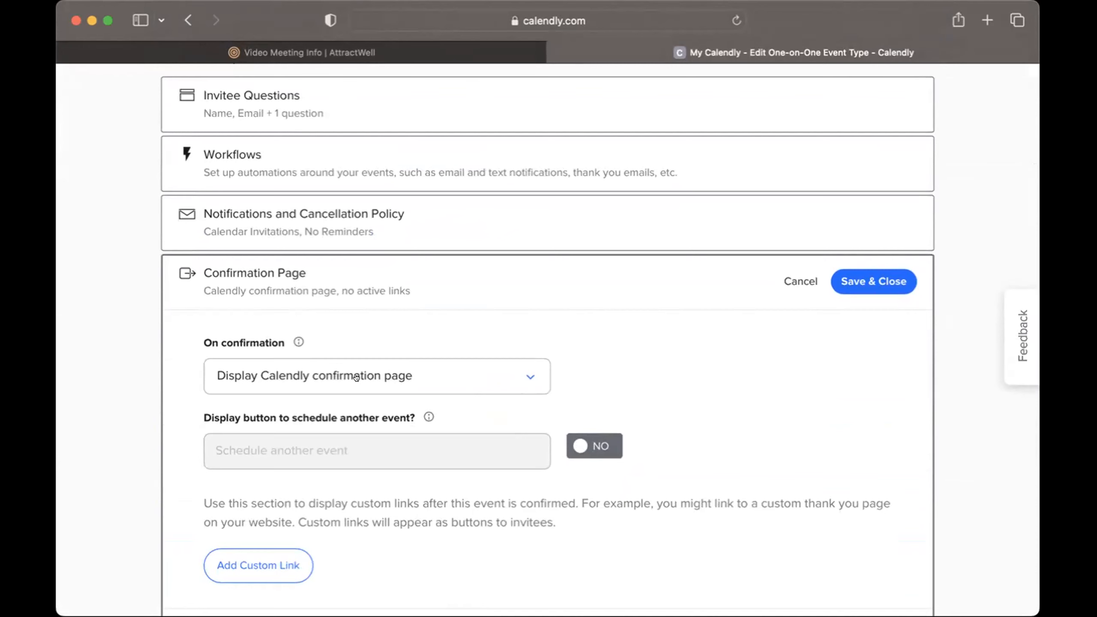
- Set the event's confirmation to Redirect to an external site, go to its redirect URL, and leave without saving
{"action": "left_click", "coordinate": [358, 446]}
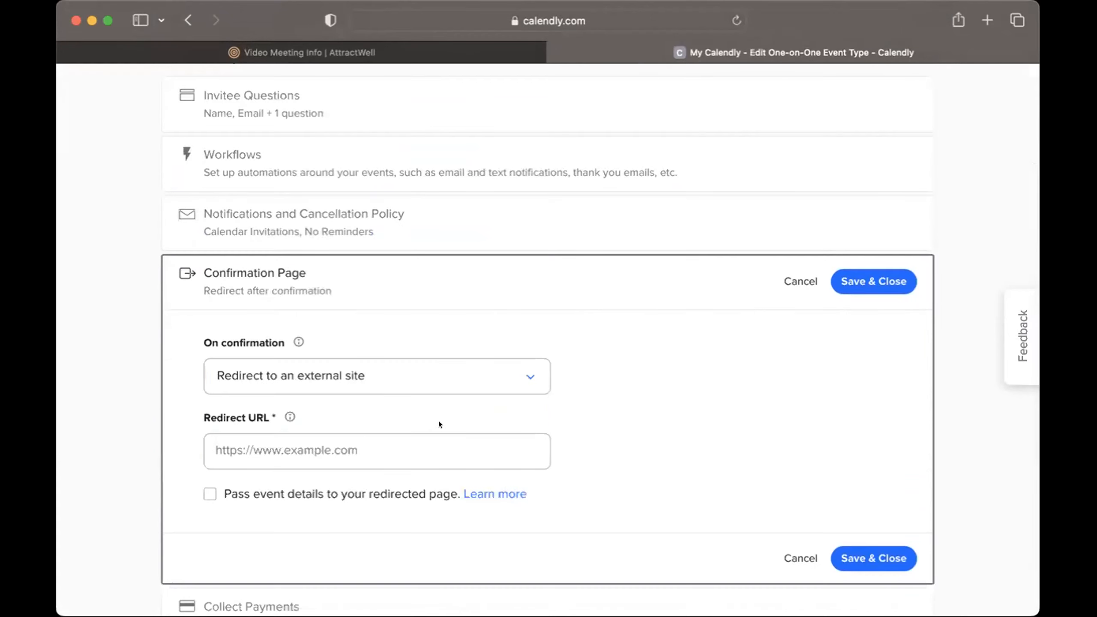
{"action": "left_click", "coordinate": [373, 448]}
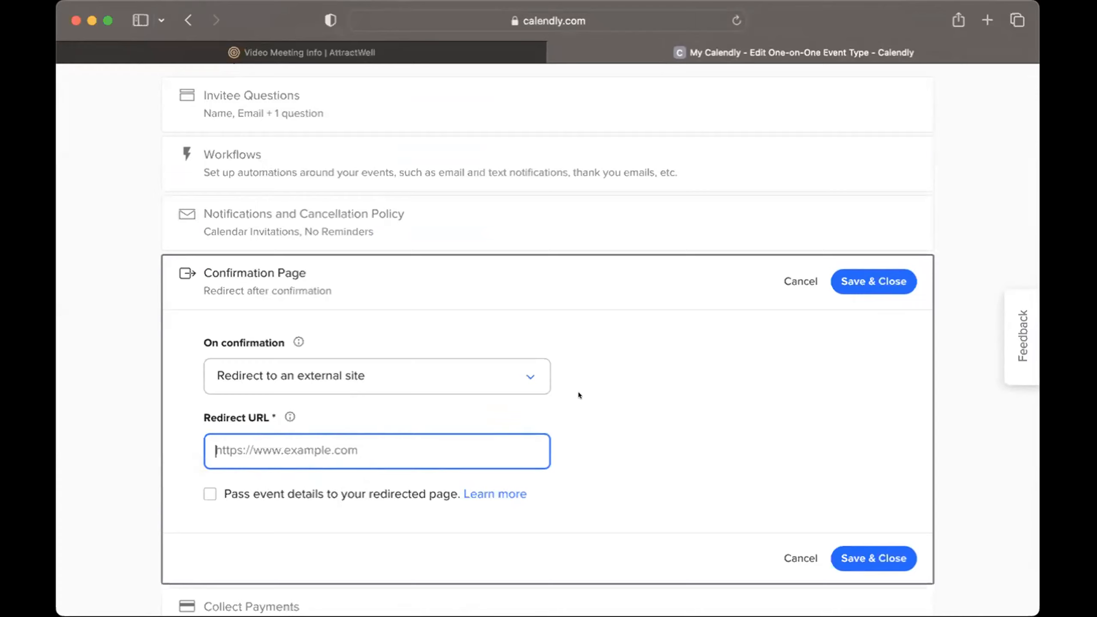
{"action": "scroll", "coordinate": [580, 395], "scroll_direction": "left", "scroll_amount": 5}
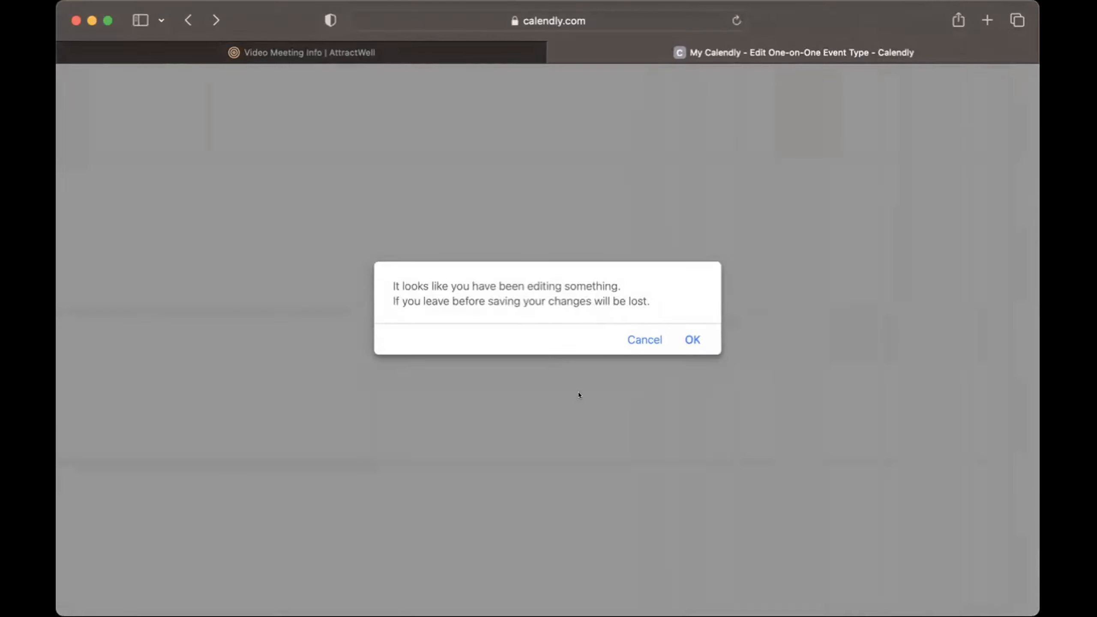
{"action": "left_click", "coordinate": [693, 340]}
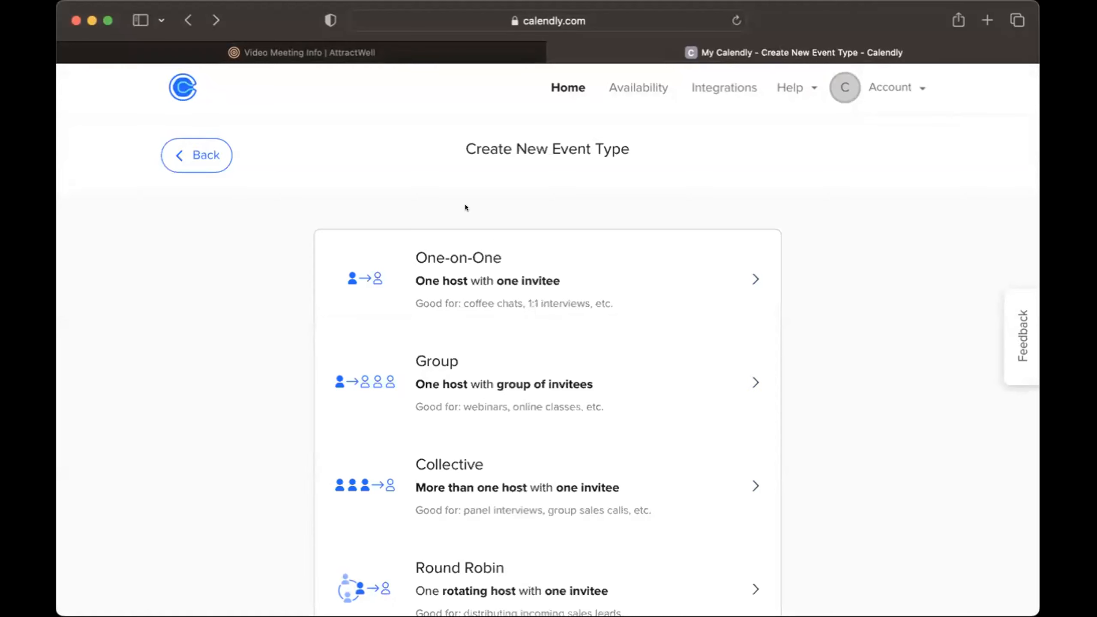
- Return to the Calendly event types and copy the Inline Embed website code for the Call with Jane event
{"action": "left_click", "coordinate": [185, 159]}
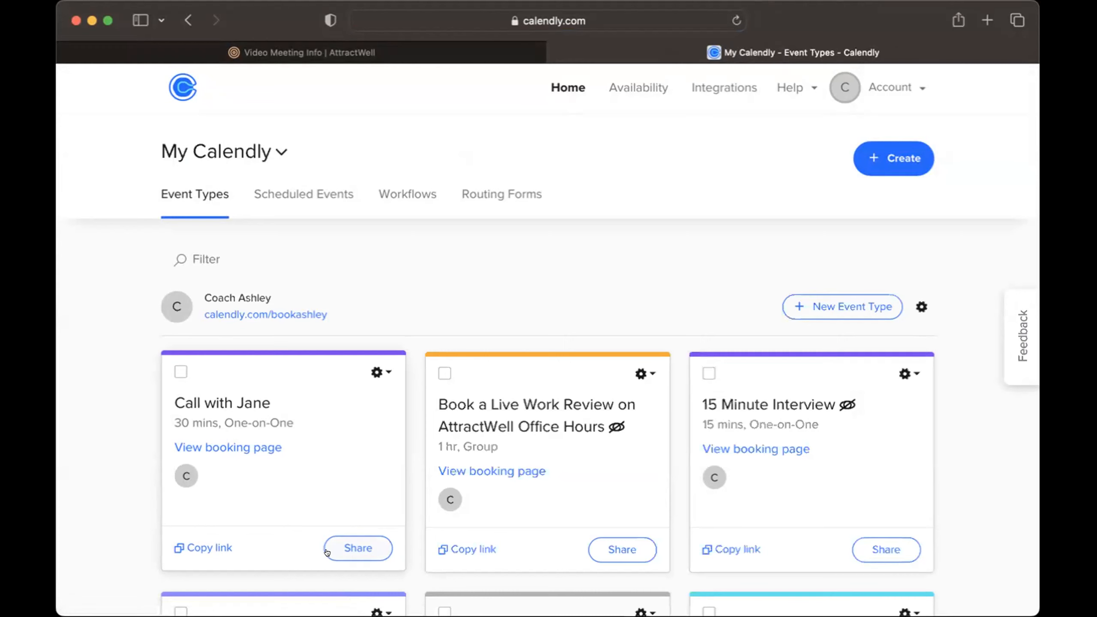
{"action": "left_click", "coordinate": [341, 551]}
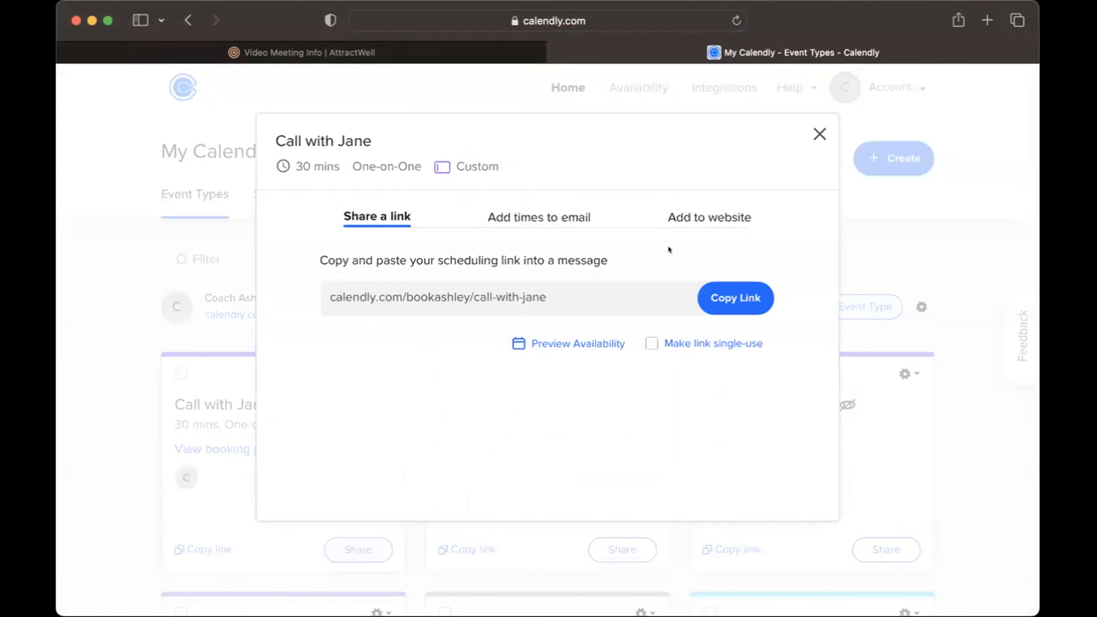
{"action": "left_click", "coordinate": [693, 222]}
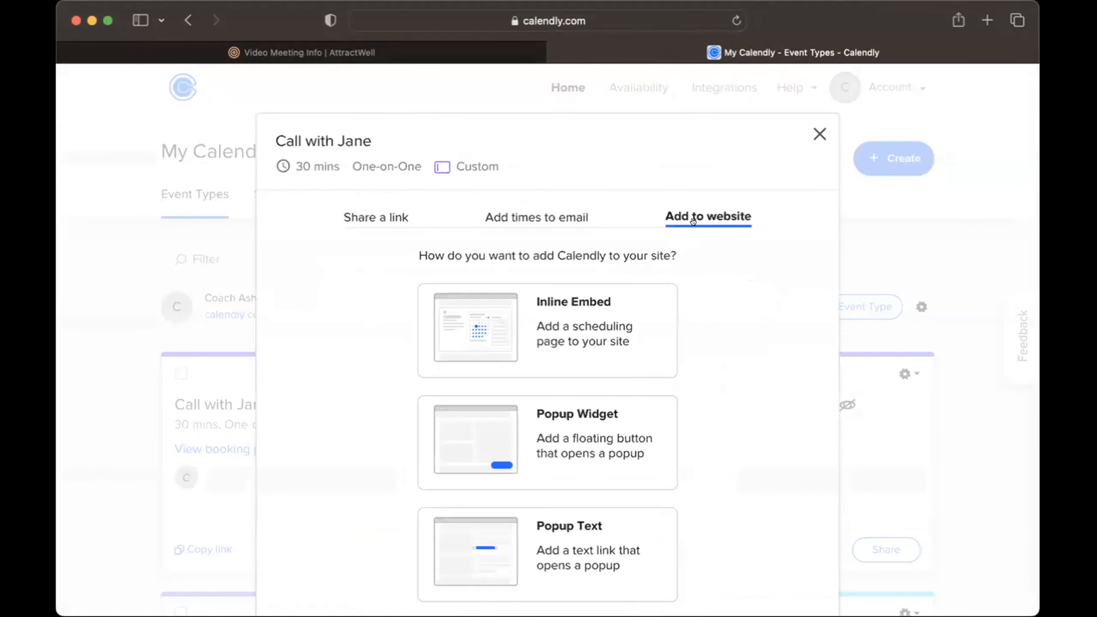
{"action": "left_click", "coordinate": [557, 303]}
{"action": "scroll", "coordinate": [642, 360], "scroll_direction": "down", "scroll_amount": 3}
{"action": "left_click", "coordinate": [783, 554]}
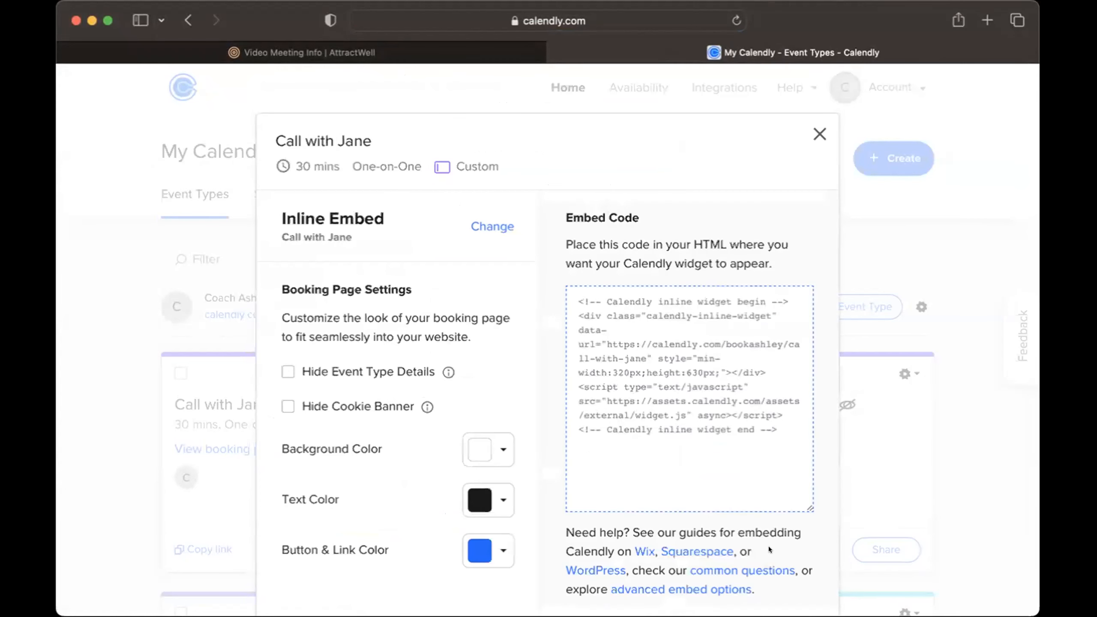
{"action": "scroll", "coordinate": [768, 547], "scroll_direction": "down", "scroll_amount": 2}
{"action": "left_click", "coordinate": [770, 562]}
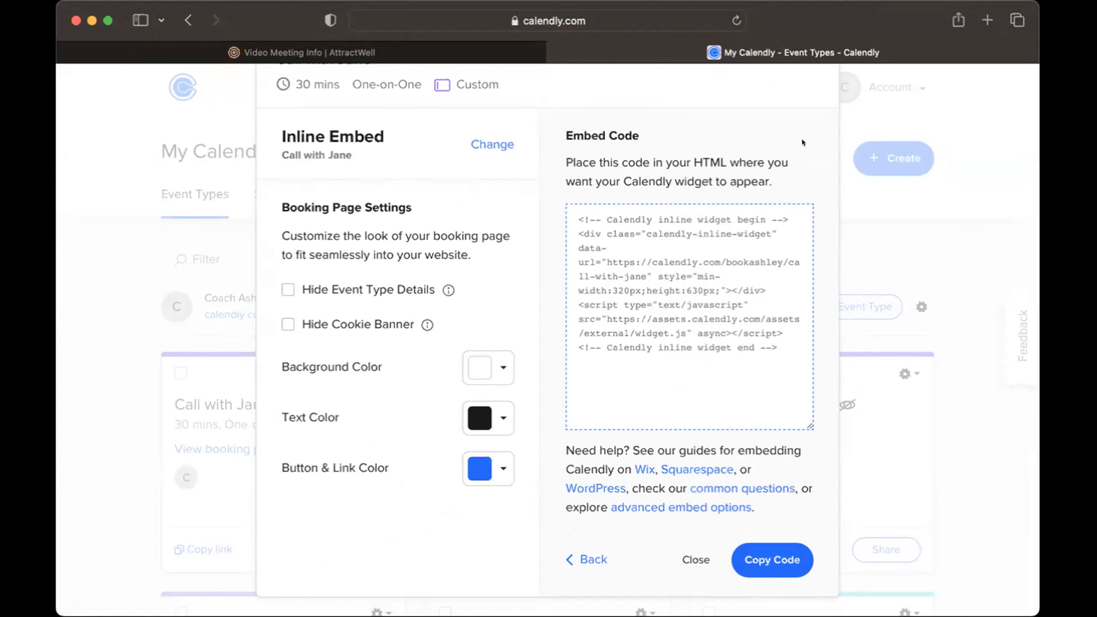
{"action": "scroll", "coordinate": [799, 136], "scroll_direction": "up", "scroll_amount": 3}
{"action": "left_click", "coordinate": [819, 134]}
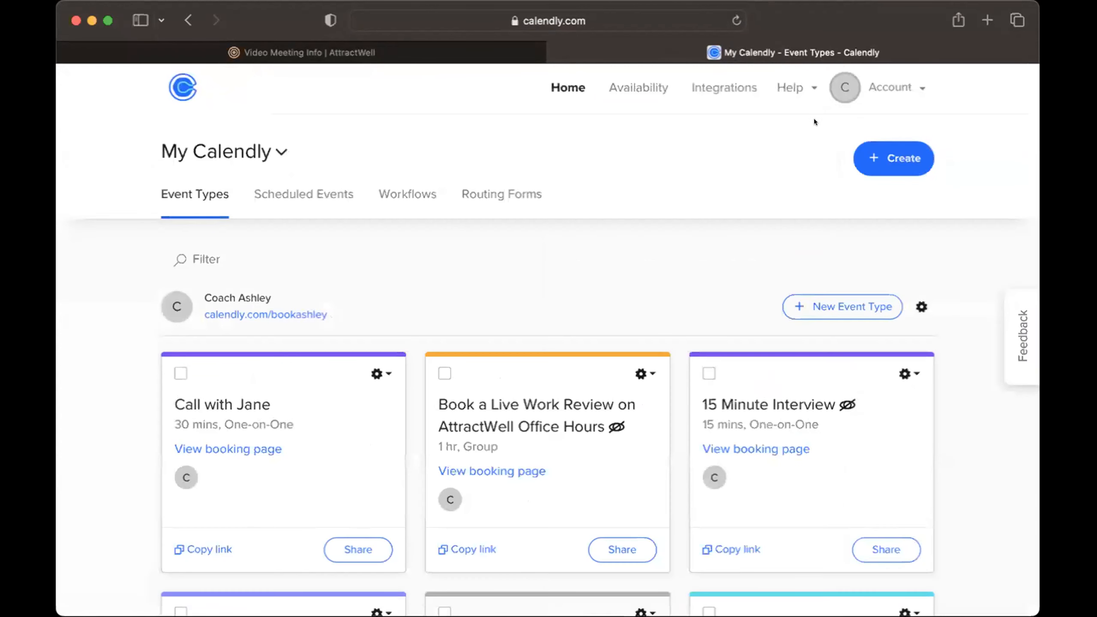
- Switch to AttractWell and create a new website page from the Blank Page template
{"action": "left_click", "coordinate": [387, 53]}
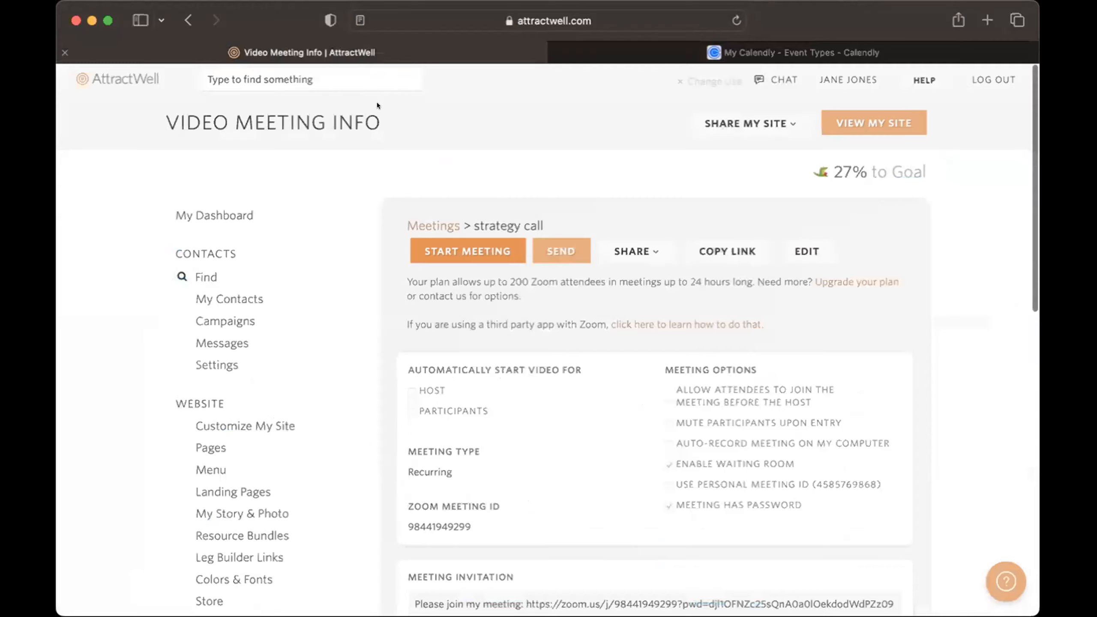
{"action": "scroll", "coordinate": [365, 446], "scroll_direction": "down", "scroll_amount": 10}
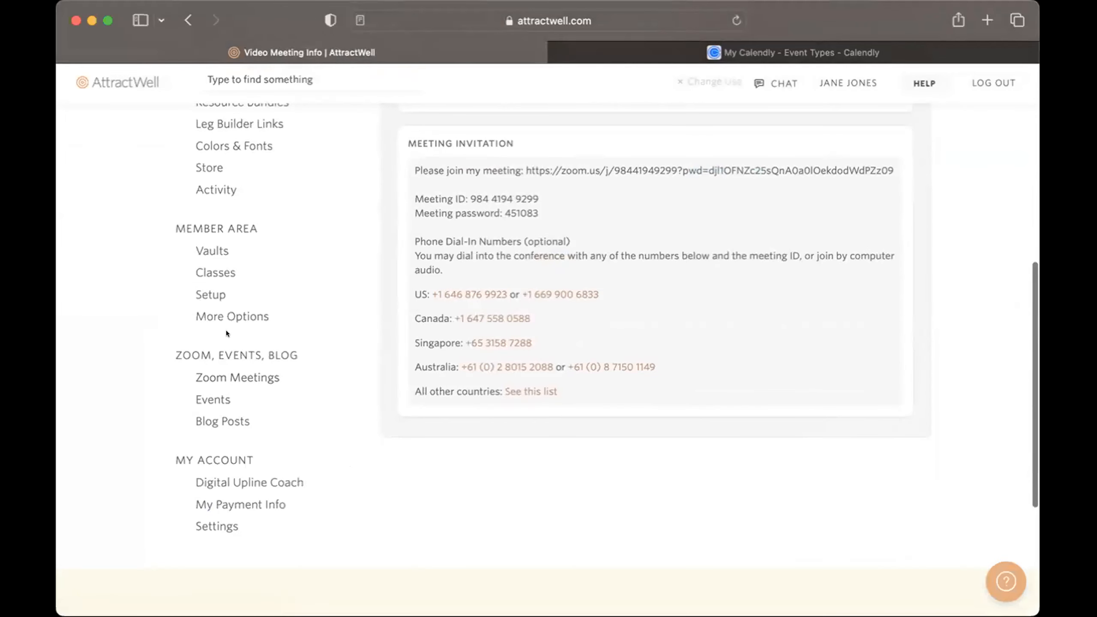
{"action": "scroll", "coordinate": [226, 330], "scroll_direction": "up", "scroll_amount": 5}
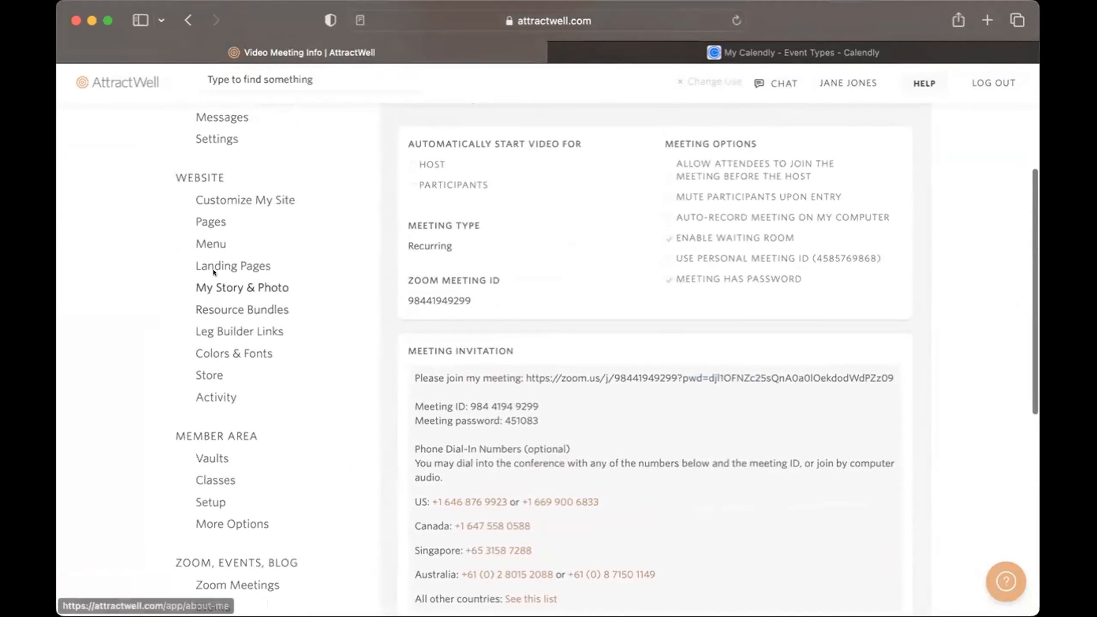
{"action": "left_click", "coordinate": [205, 221]}
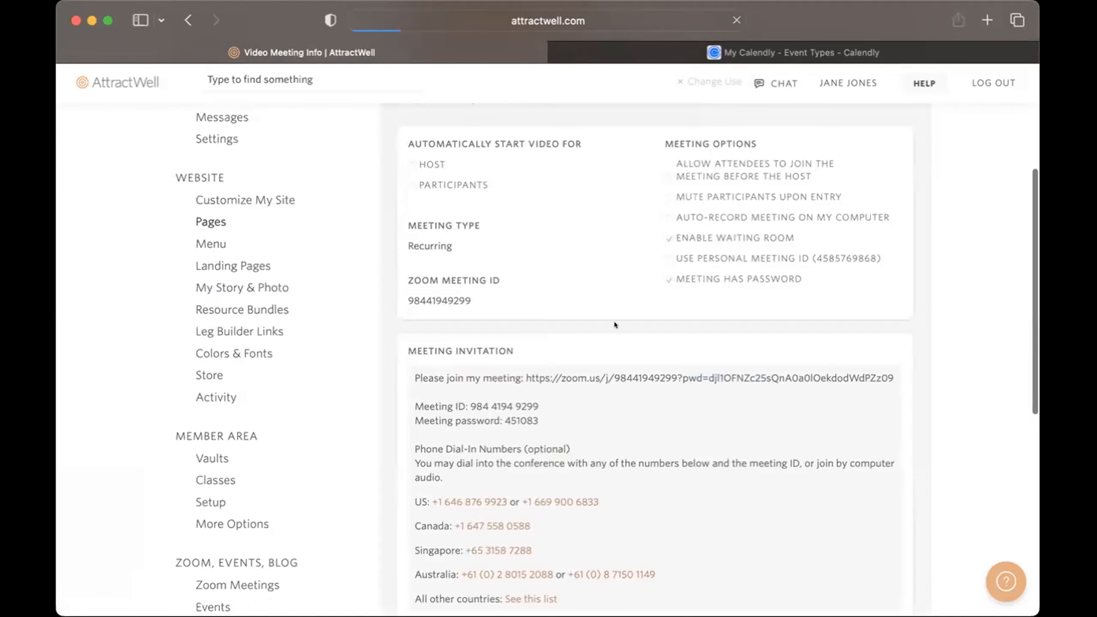
{"action": "left_click", "coordinate": [463, 234]}
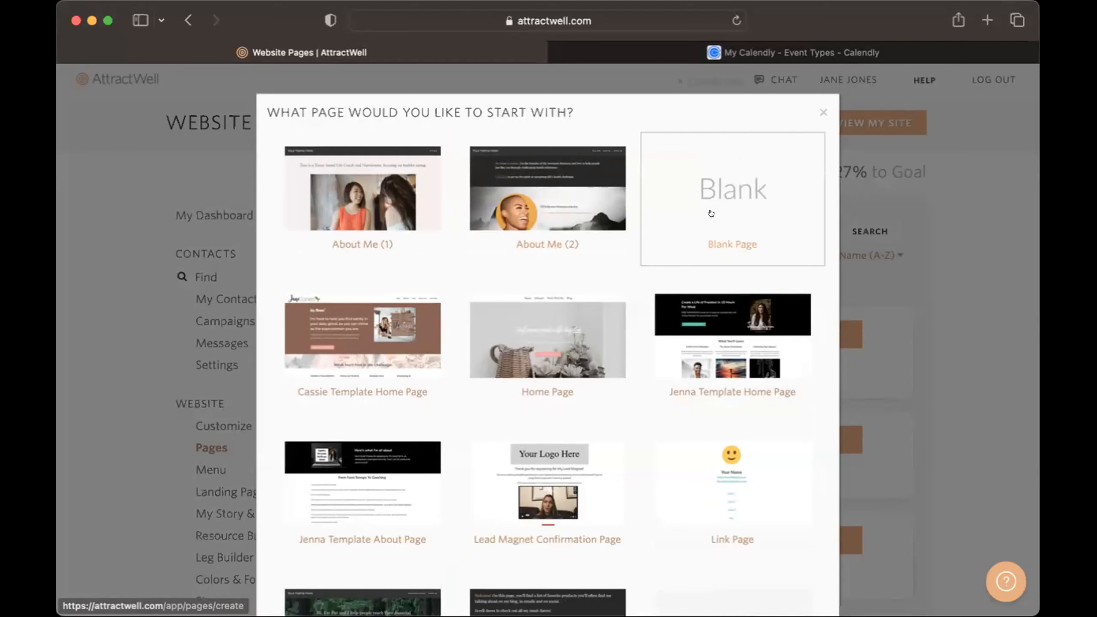
{"action": "left_click", "coordinate": [711, 209]}
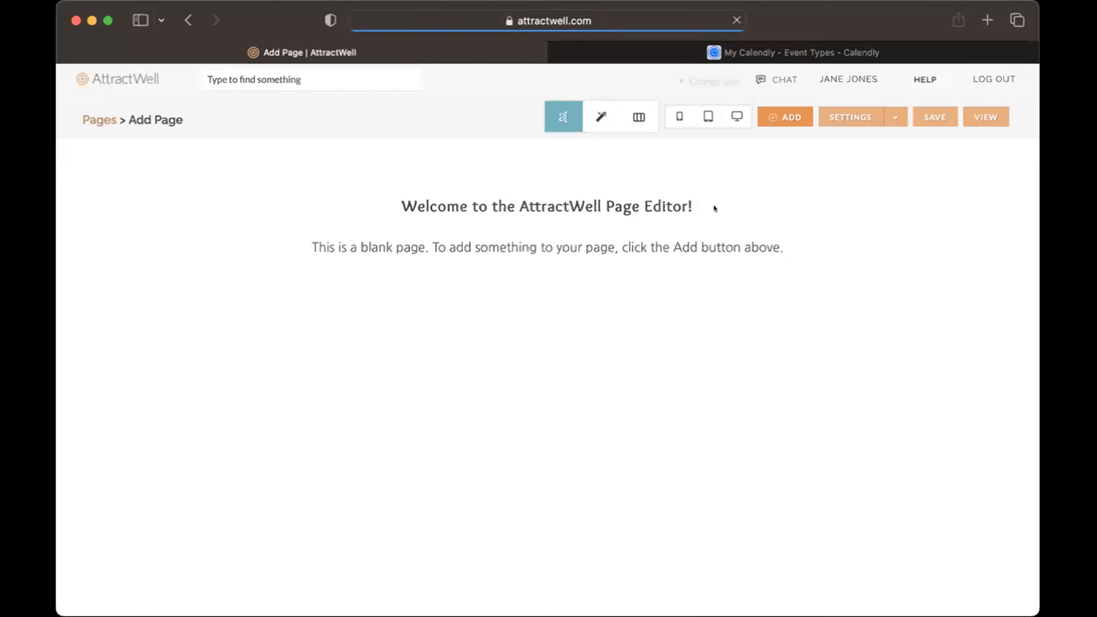
- Add a 1 Column No Header section to the blank page
{"action": "right_click", "coordinate": [543, 147]}
{"action": "left_click", "coordinate": [541, 144]}
{"action": "left_click", "coordinate": [540, 144]}
{"action": "left_click", "coordinate": [759, 527]}
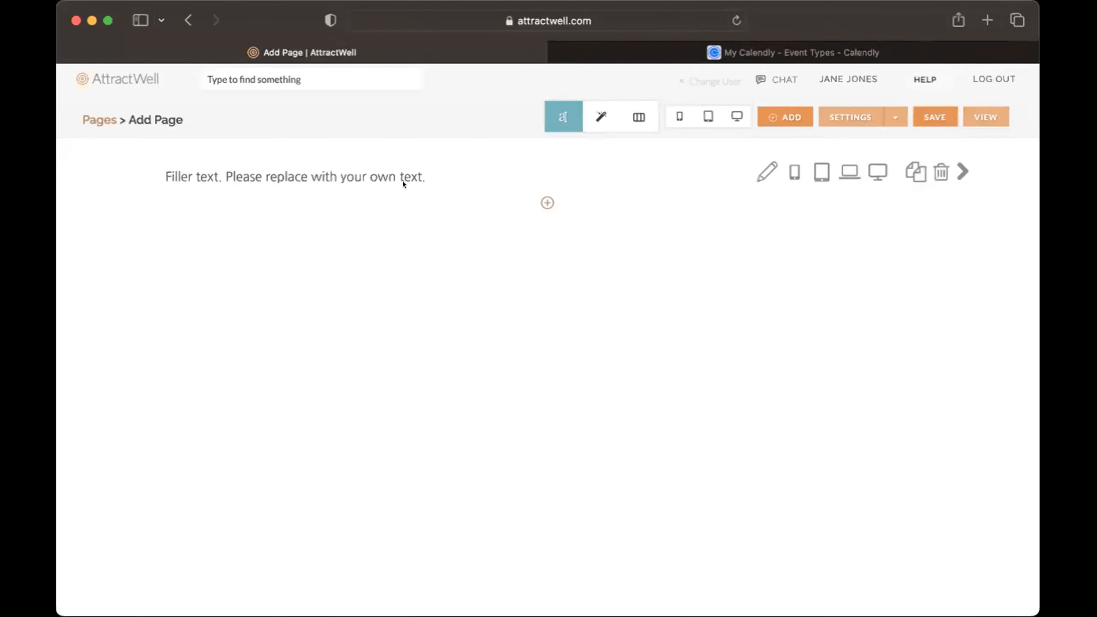
- Delete the new section's filler text and center-align its content
{"action": "left_click", "coordinate": [457, 174]}
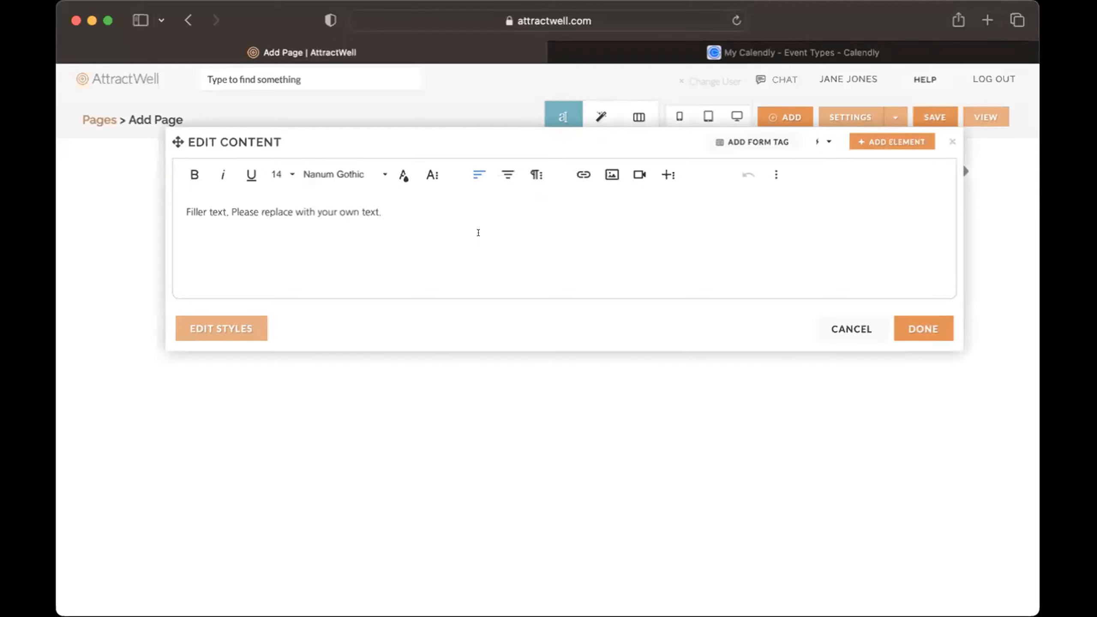
{"action": "key", "text": "super+a"}
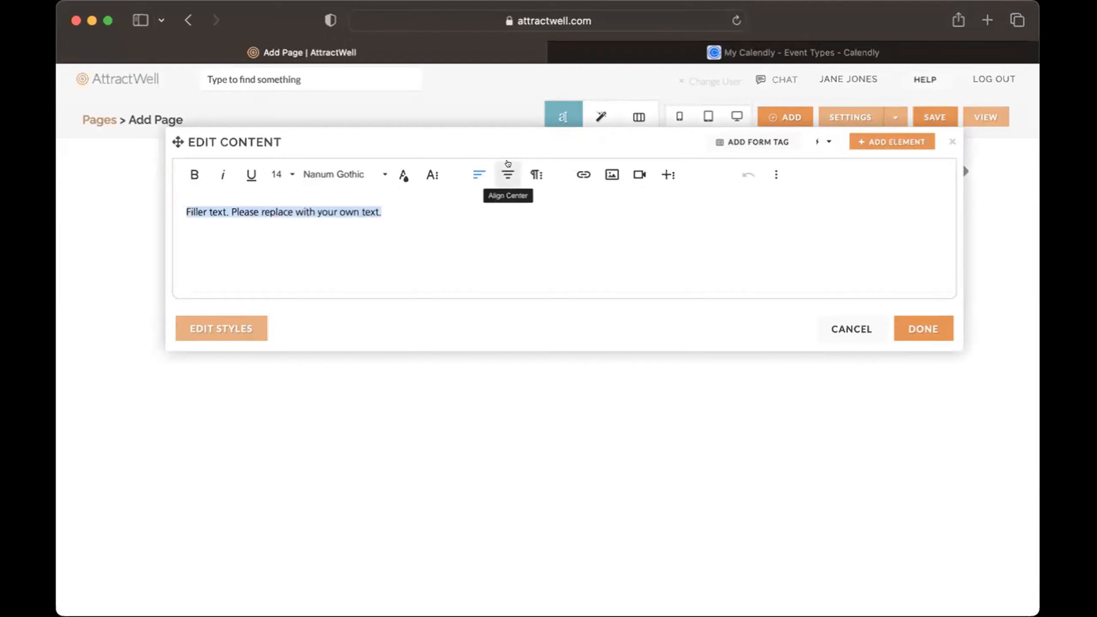
{"action": "key", "text": "BackSpace"}
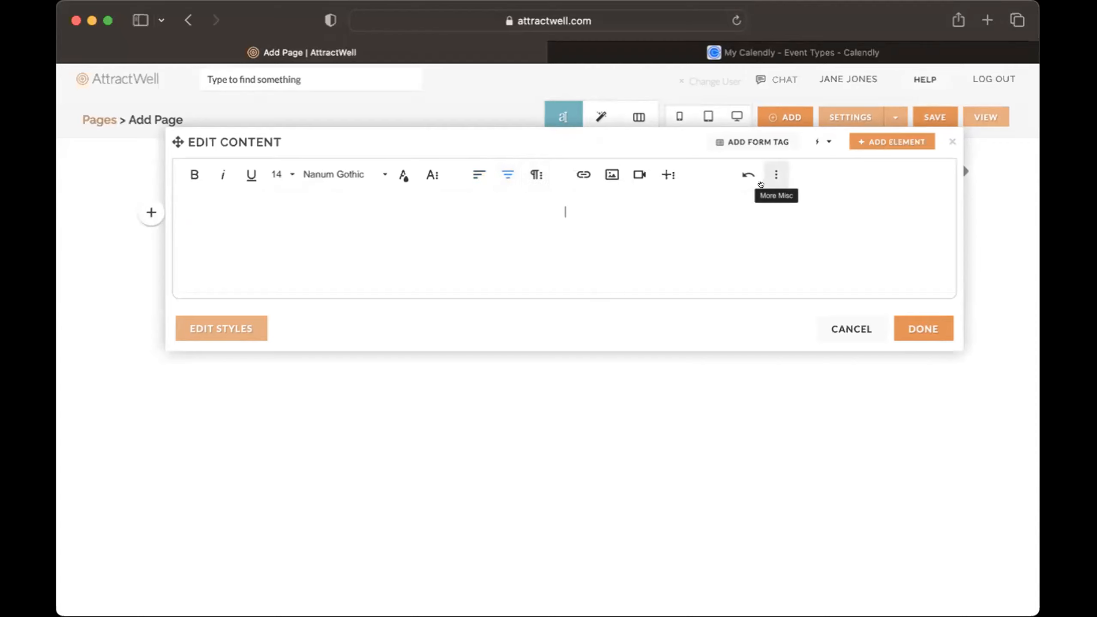
- Paste the Calendly embed code inside the centered div in the section's code view and apply the content edit
{"action": "left_click", "coordinate": [769, 173]}
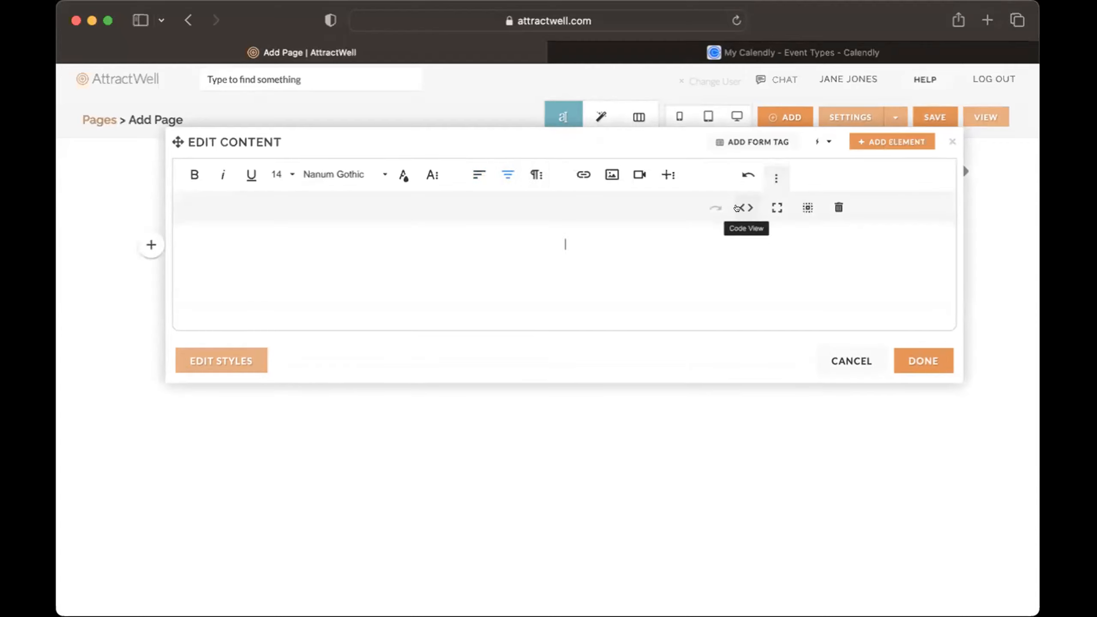
{"action": "left_click", "coordinate": [736, 202]}
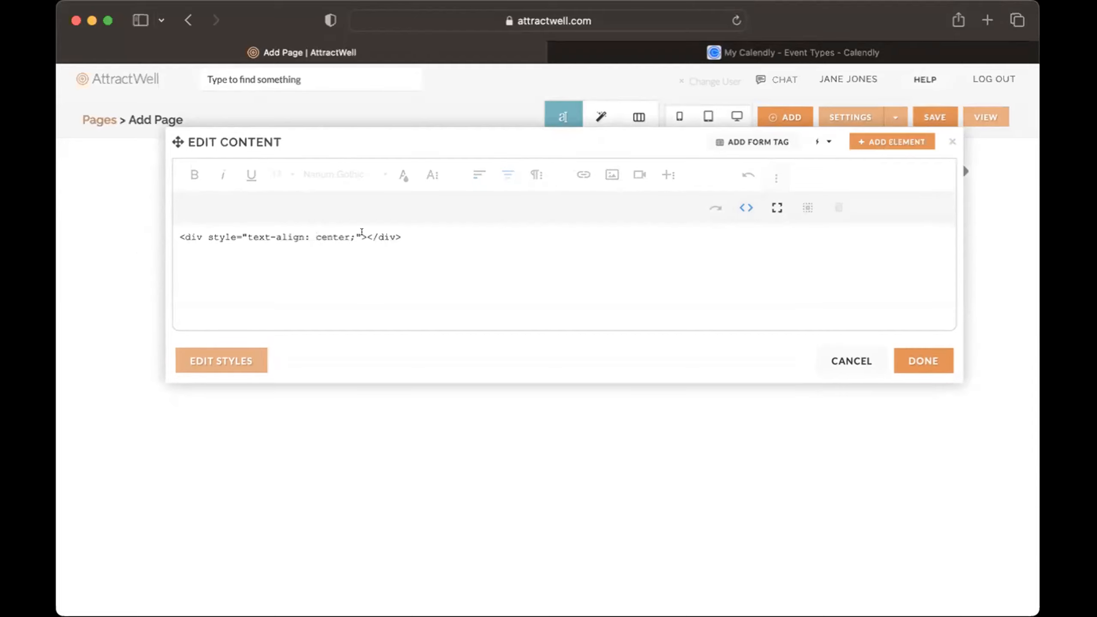
{"action": "scroll", "coordinate": [362, 233], "scroll_direction": "up", "scroll_amount": 5}
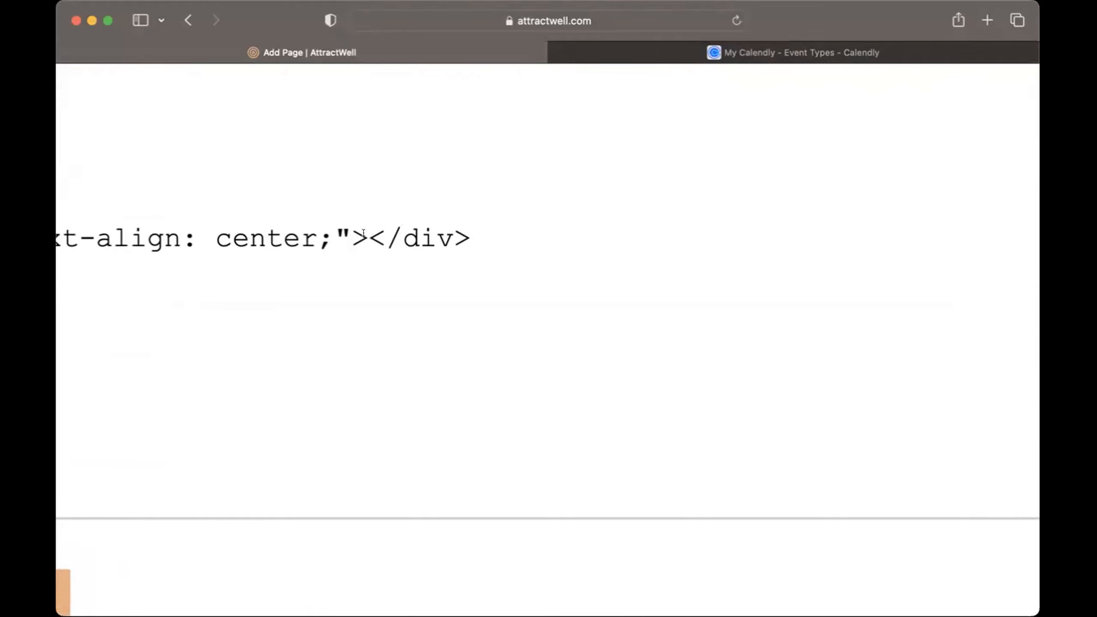
{"action": "key", "text": "super+v"}
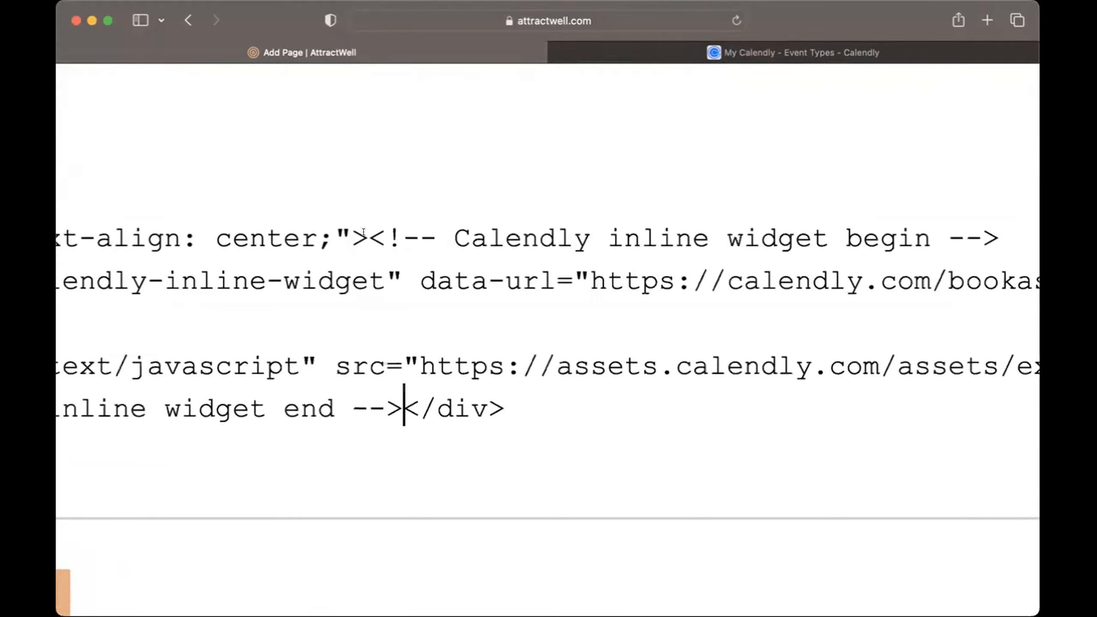
{"action": "scroll", "coordinate": [364, 232], "scroll_direction": "down", "scroll_amount": 5}
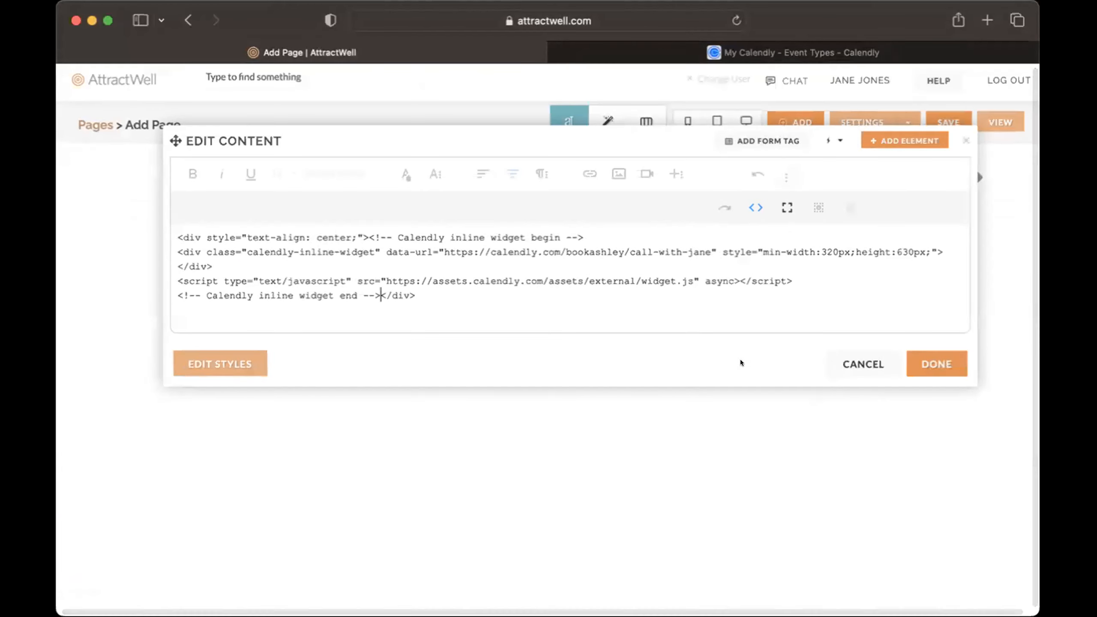
{"action": "left_click", "coordinate": [756, 205]}
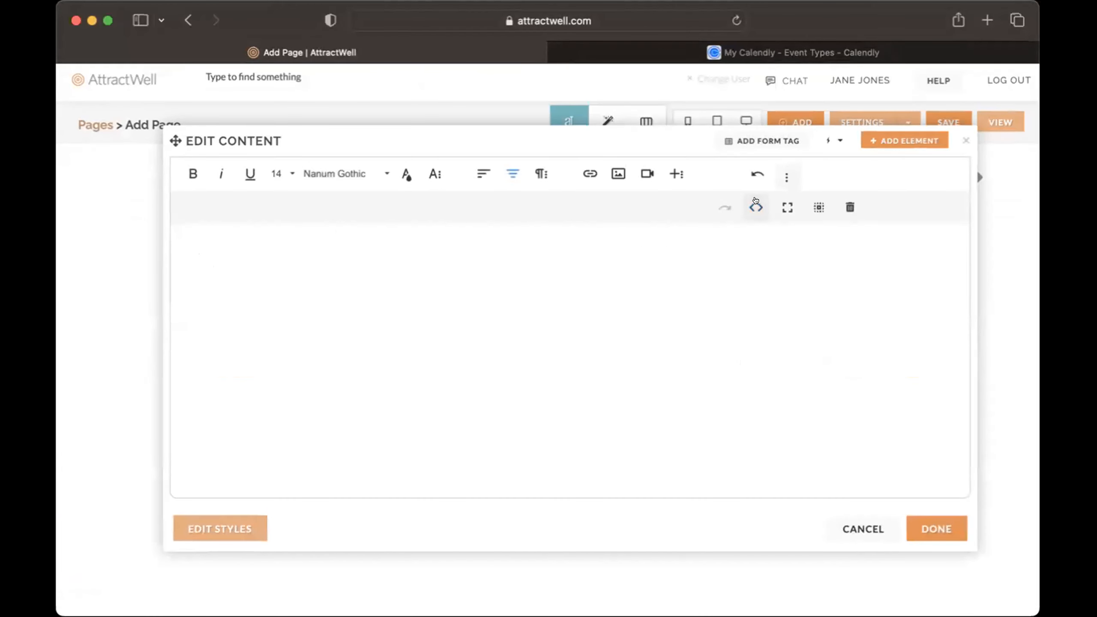
{"action": "left_click", "coordinate": [936, 529]}
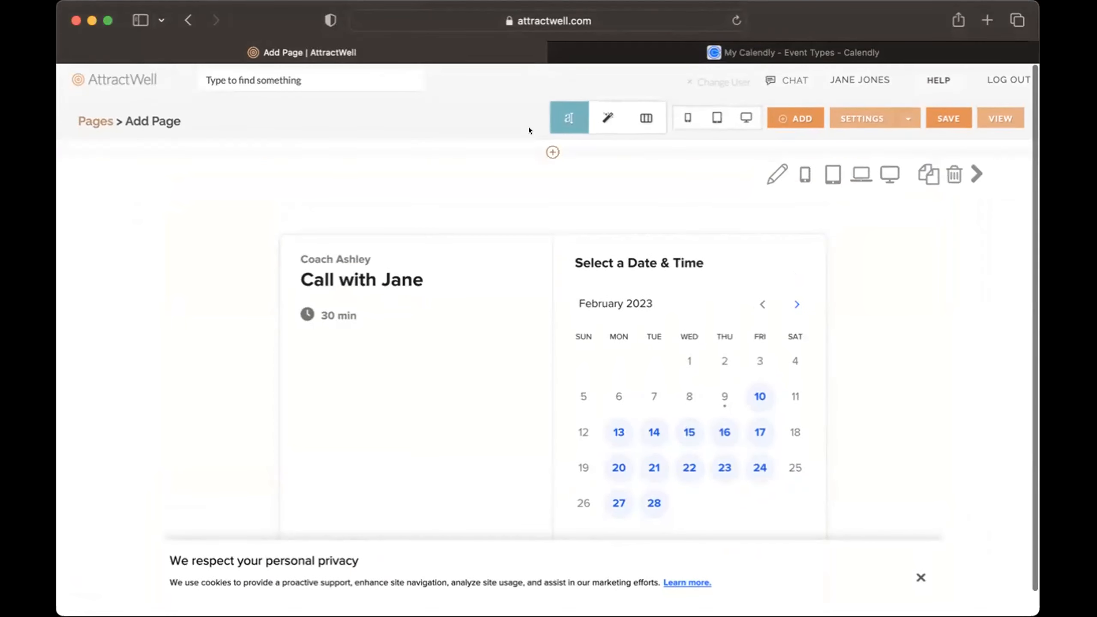
- Add a Thin Header section above the embedded Calendly calendar
{"action": "left_click", "coordinate": [552, 151]}
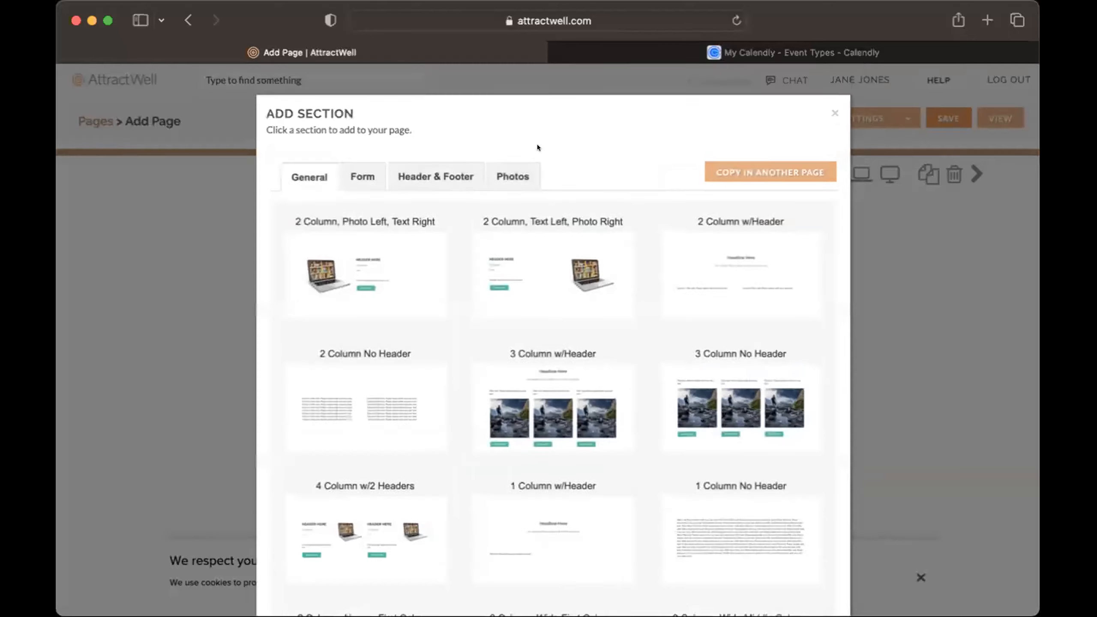
{"action": "left_click", "coordinate": [434, 176]}
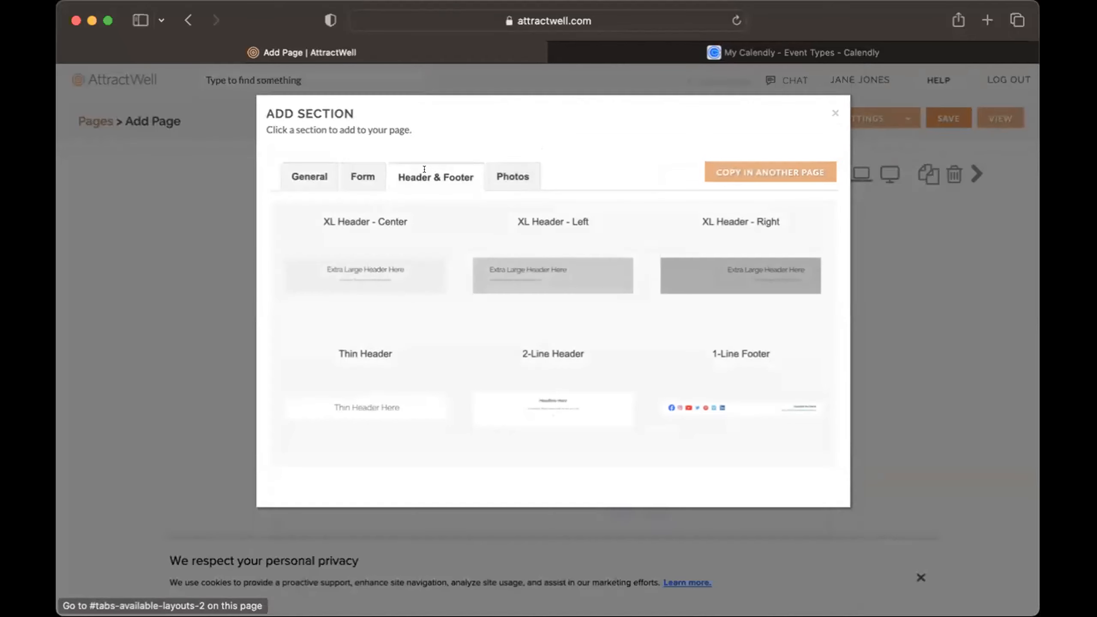
{"action": "left_click", "coordinate": [416, 402]}
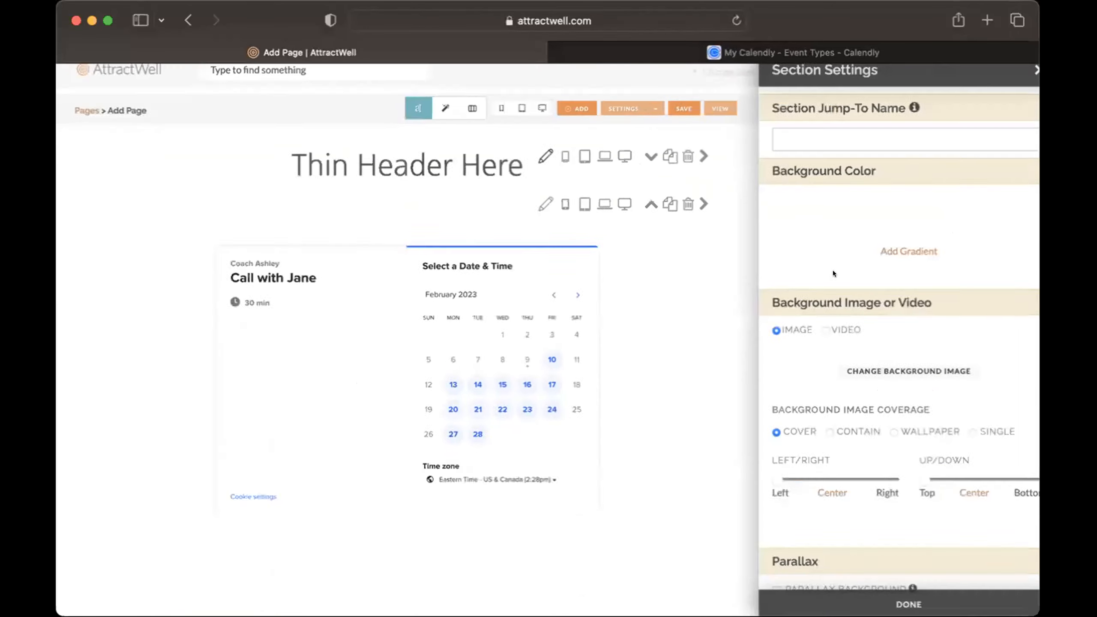
- Set the thin header section's background image to the photo of white daisies in a green field
{"action": "left_click", "coordinate": [910, 369]}
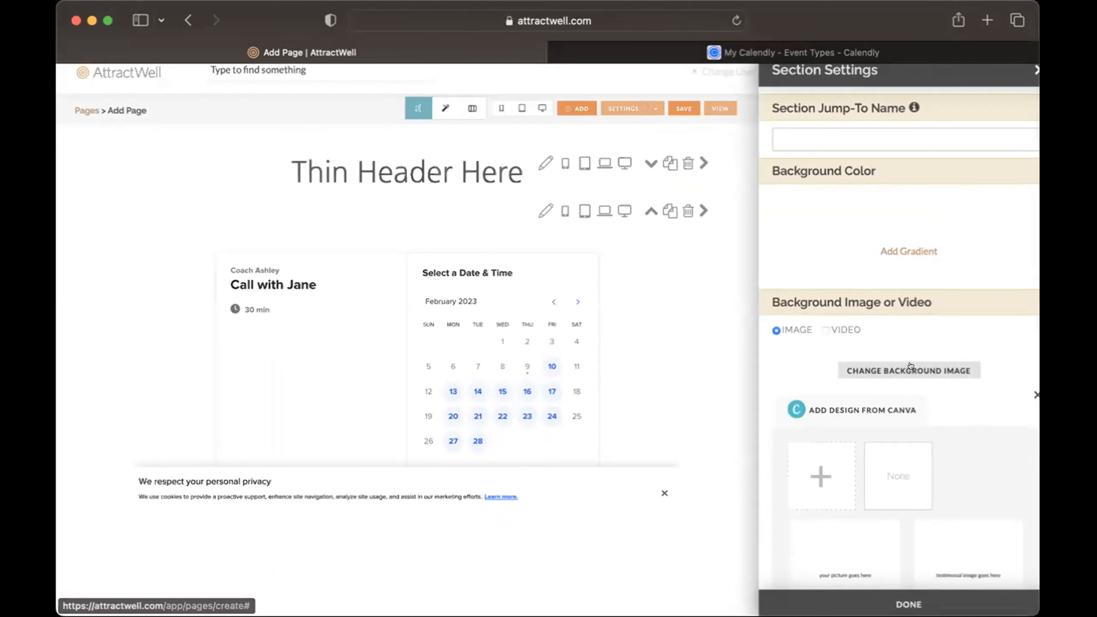
{"action": "scroll", "coordinate": [911, 366], "scroll_direction": "down", "scroll_amount": 10}
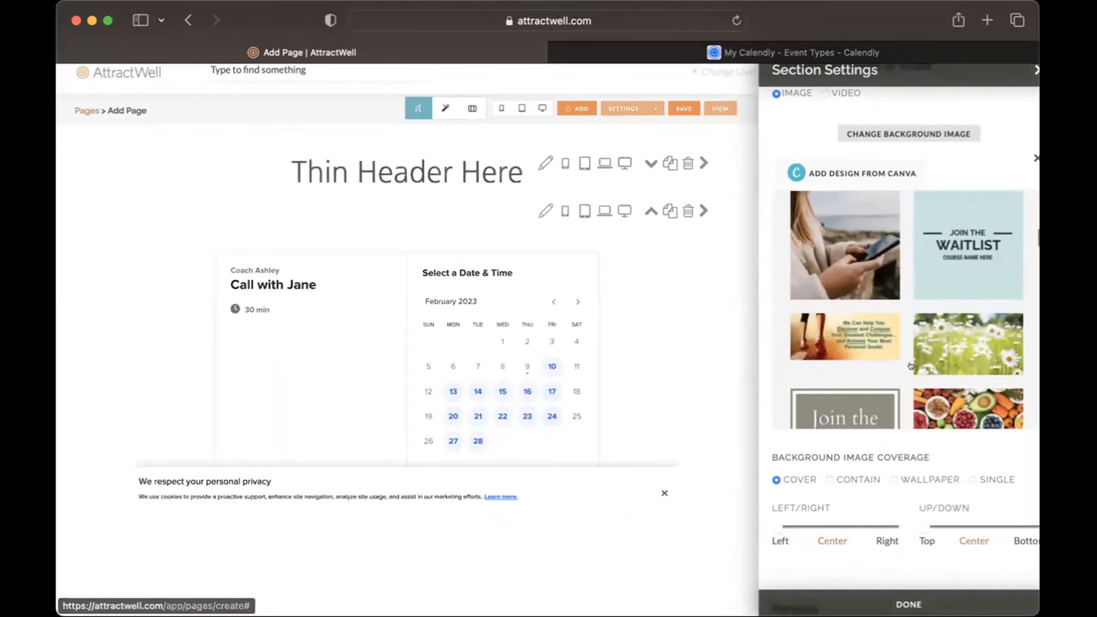
{"action": "scroll", "coordinate": [912, 365], "scroll_direction": "down", "scroll_amount": 4}
{"action": "left_click", "coordinate": [950, 224]}
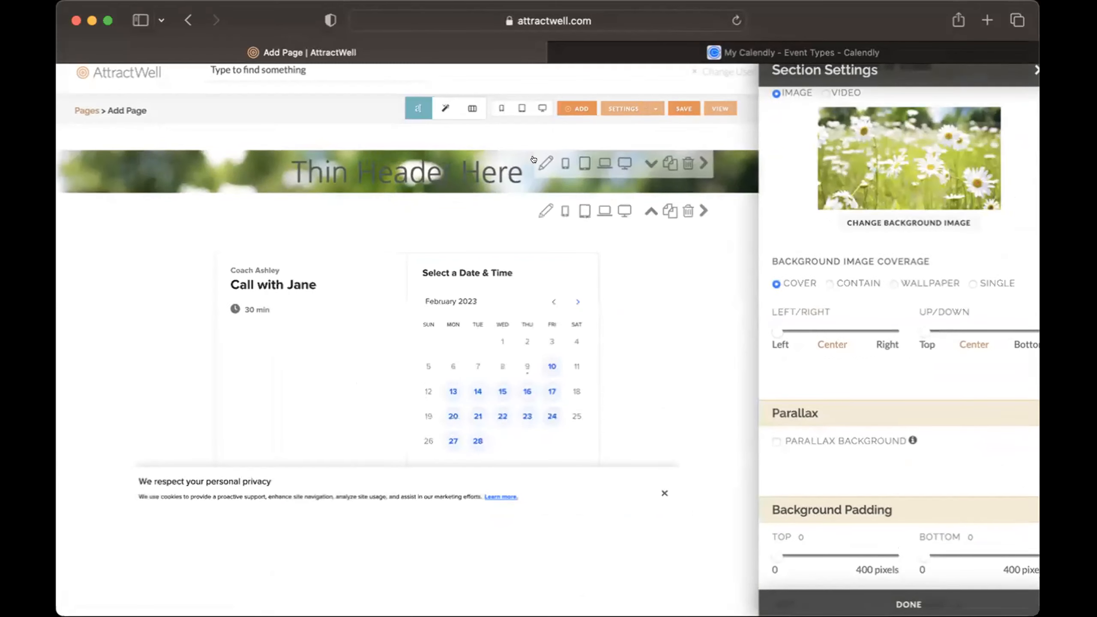
- Clear the thin header's placeholder text and duplicate the header section, placing the copy below the booking calendar
{"action": "left_click", "coordinate": [488, 161]}
{"action": "left_click", "coordinate": [475, 220]}
{"action": "key", "text": "super+a"}
{"action": "key", "text": "BackSpace"}
{"action": "left_click", "coordinate": [683, 285]}
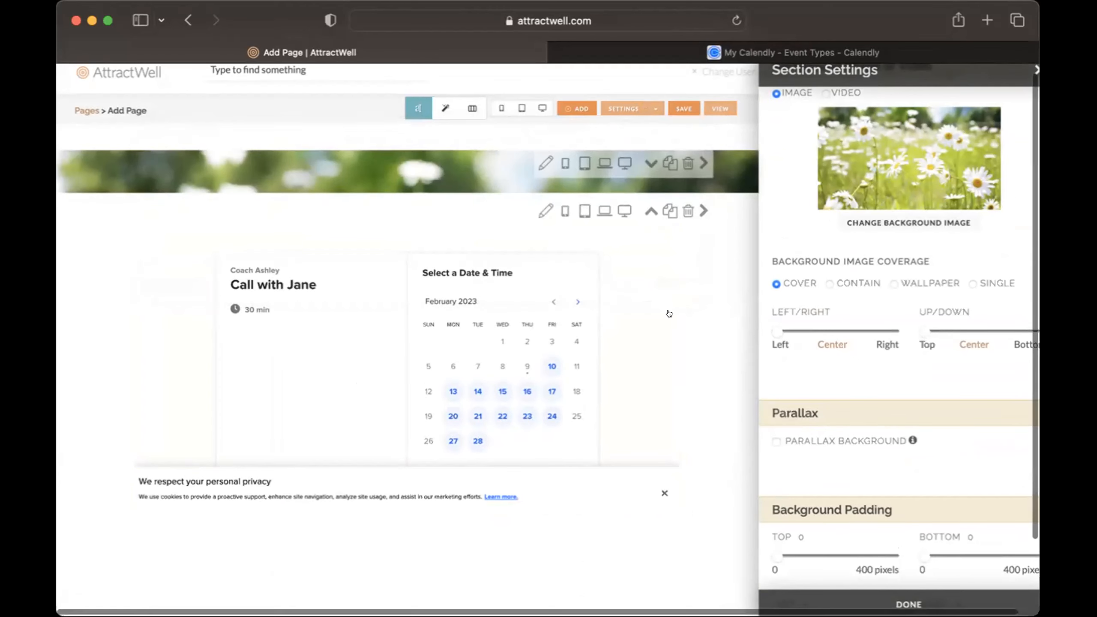
{"action": "left_click", "coordinate": [669, 163]}
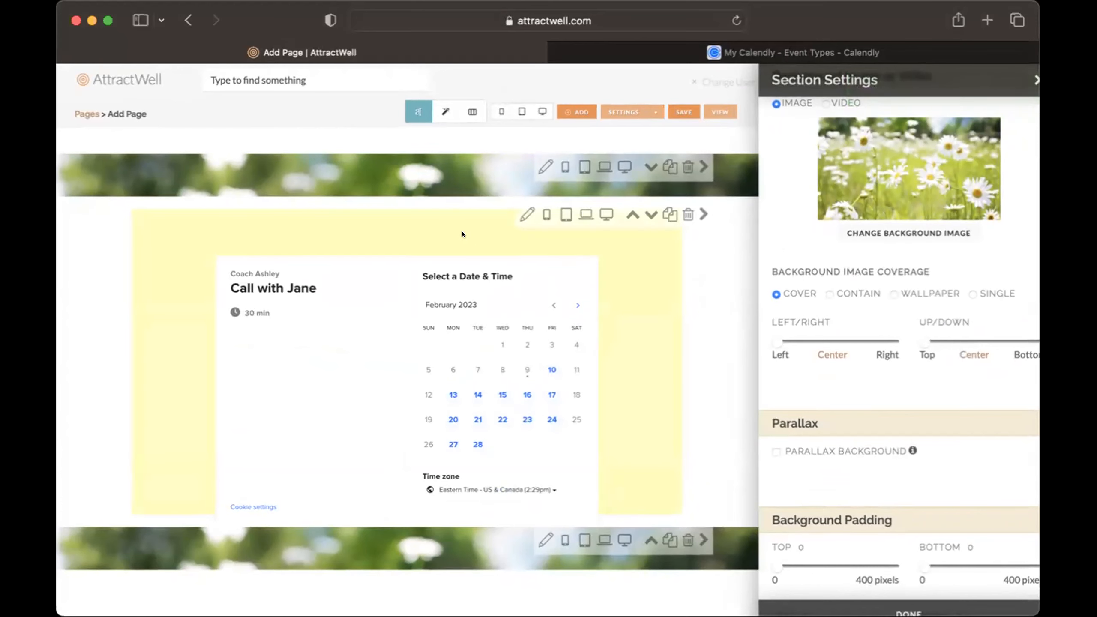
- Add the line "Pick a time that works for you below. I'm excited to chat with you!" above the embedded Calendly calendar
{"action": "left_click", "coordinate": [458, 213]}
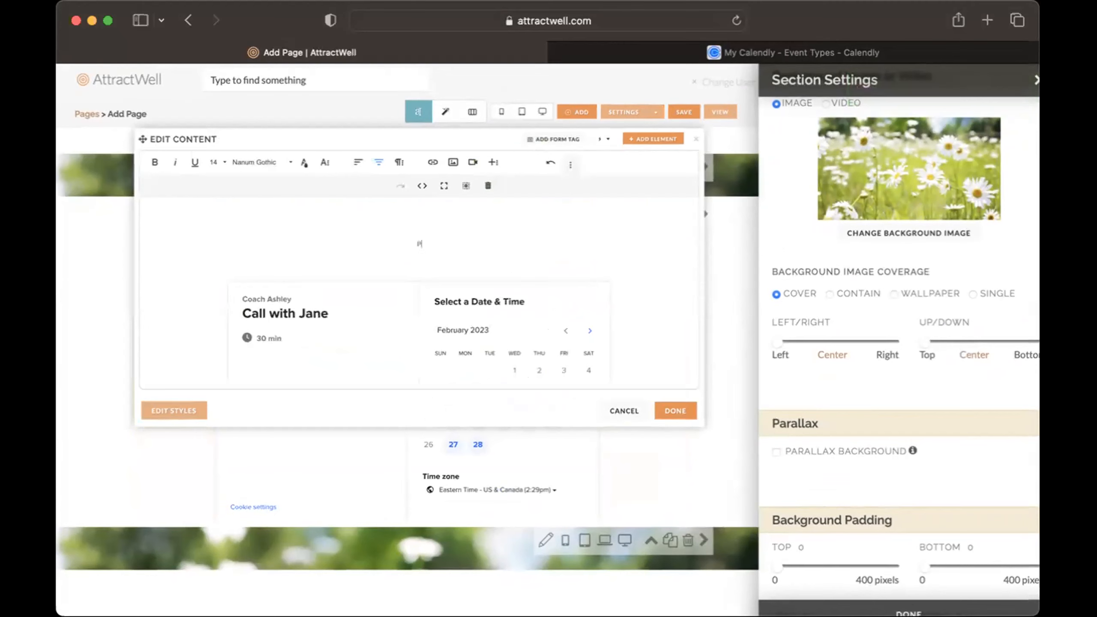
{"action": "type", "text": "works for you below. I'm excite"}
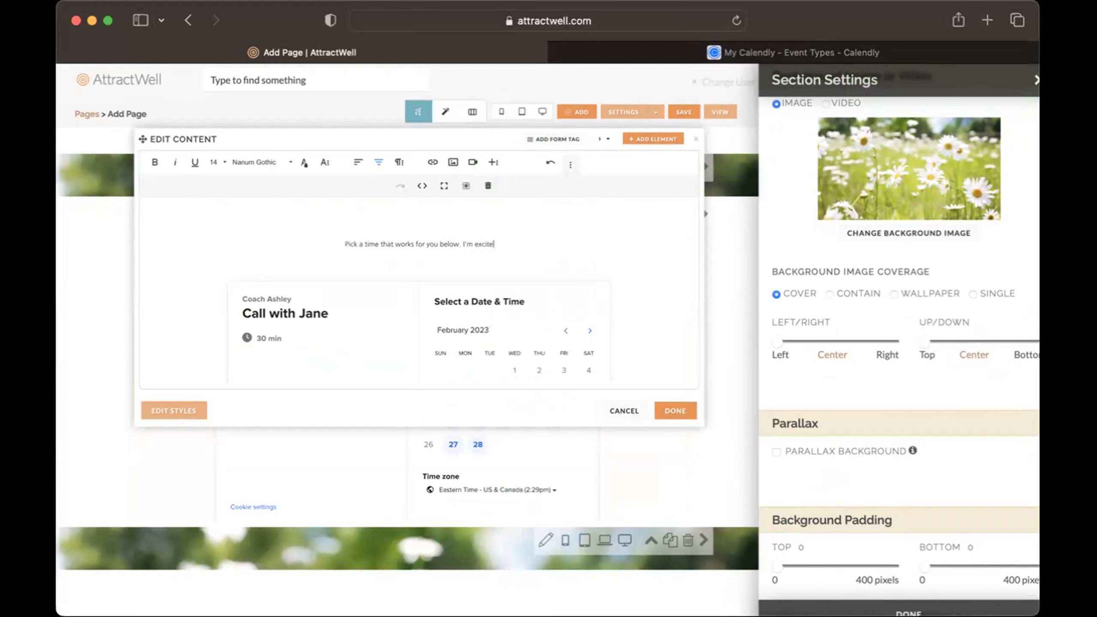
{"action": "type", "text": "d to chat with you!"}
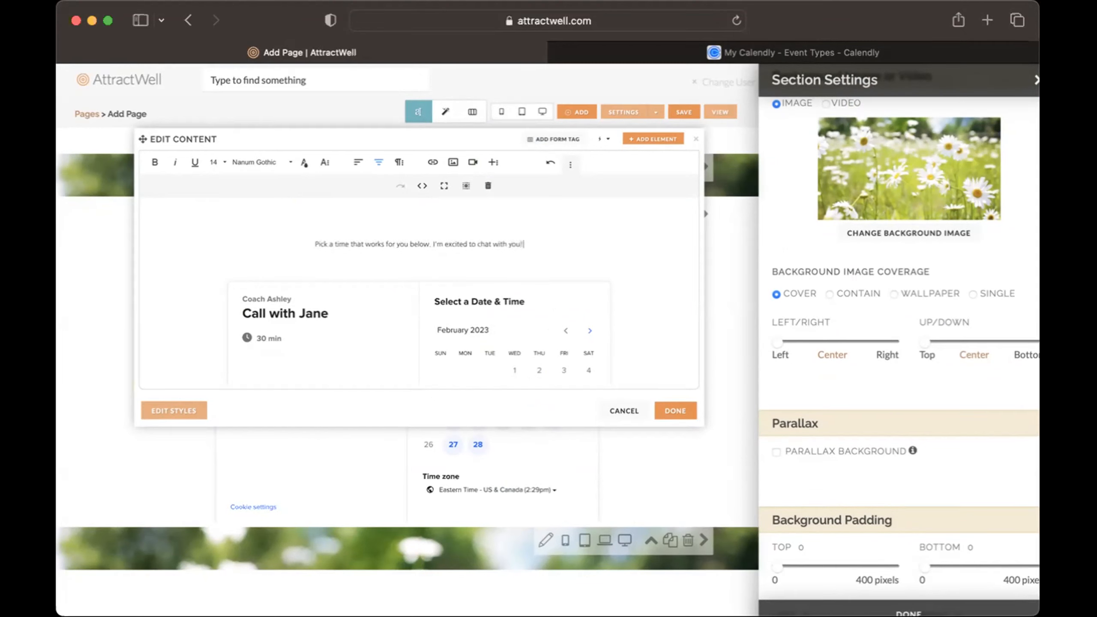
- Format the line above the calendar as Heading 1 and apply the content edit
{"action": "triple_click", "coordinate": [387, 243]}
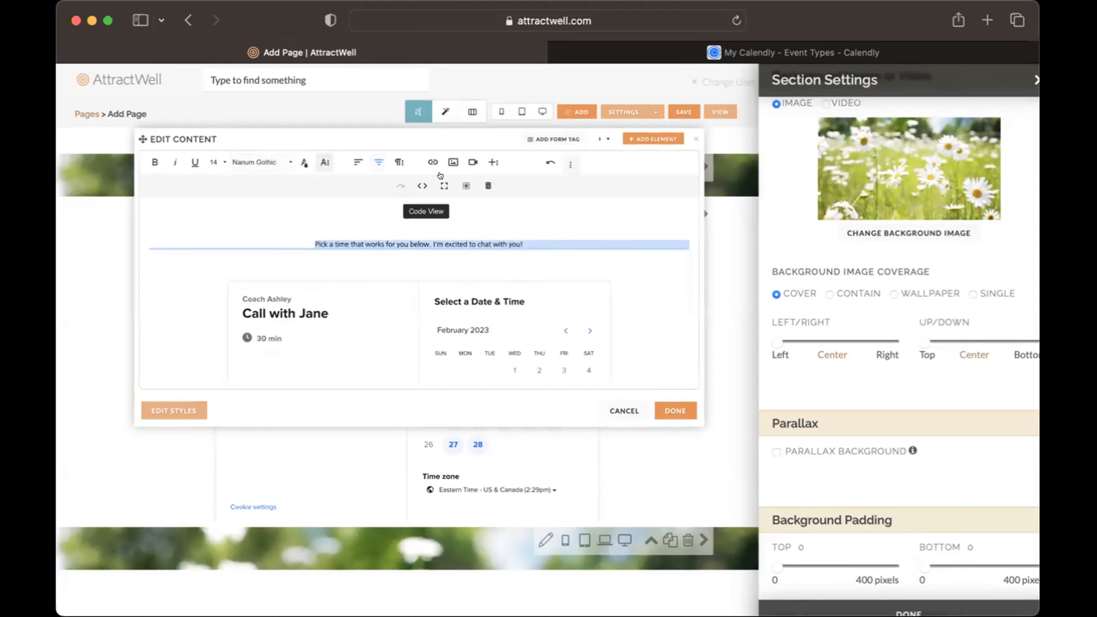
{"action": "left_click", "coordinate": [399, 163]}
{"action": "left_click", "coordinate": [323, 186]}
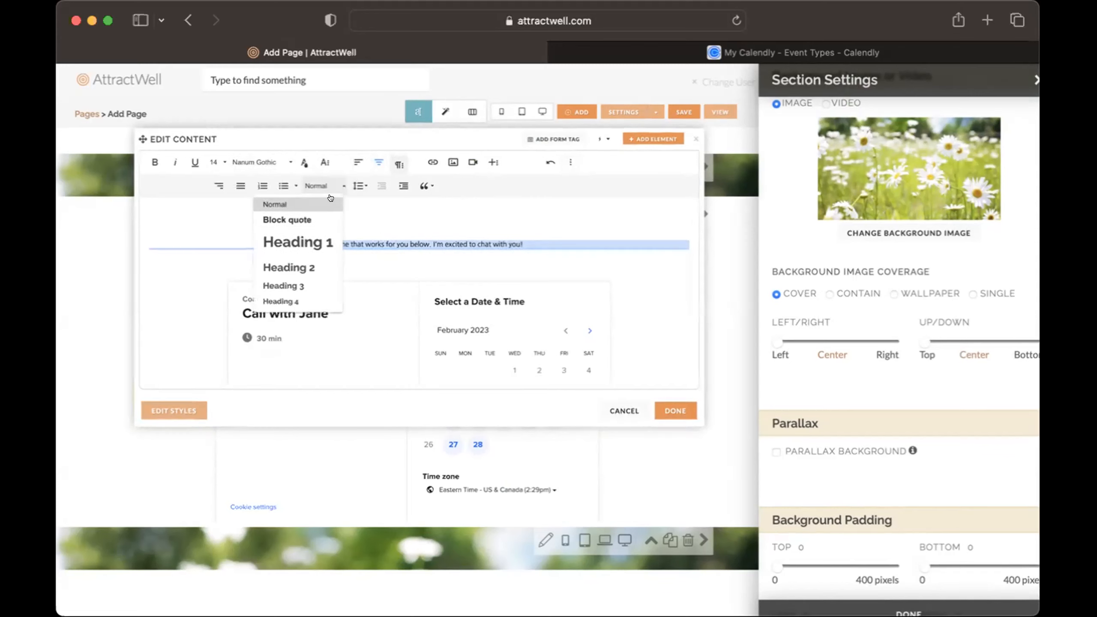
{"action": "left_click", "coordinate": [317, 238]}
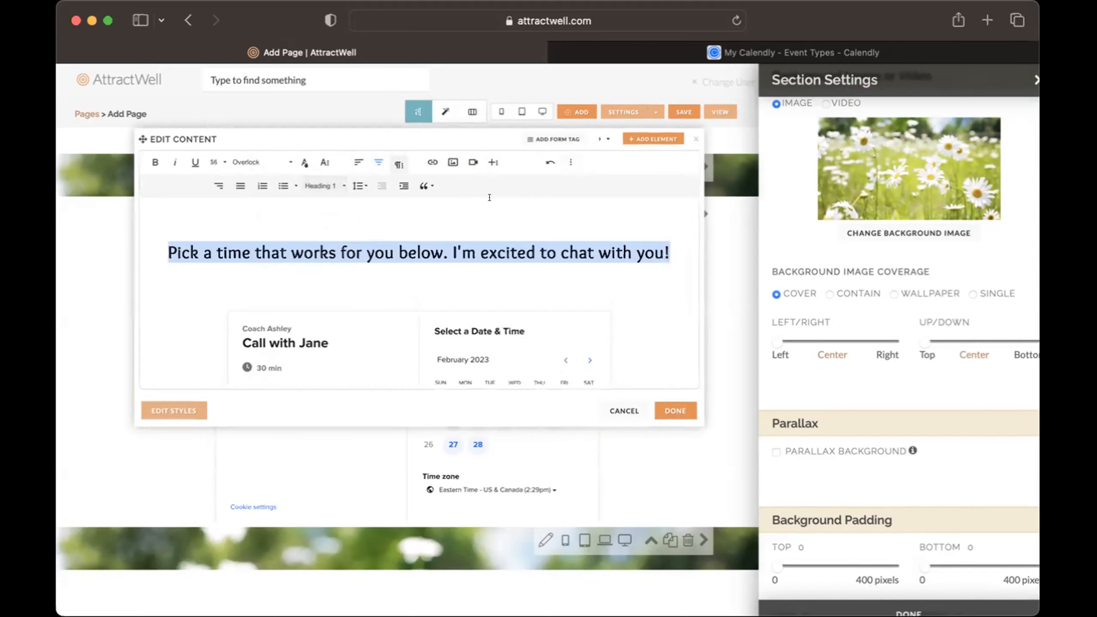
{"action": "left_click", "coordinate": [1032, 80]}
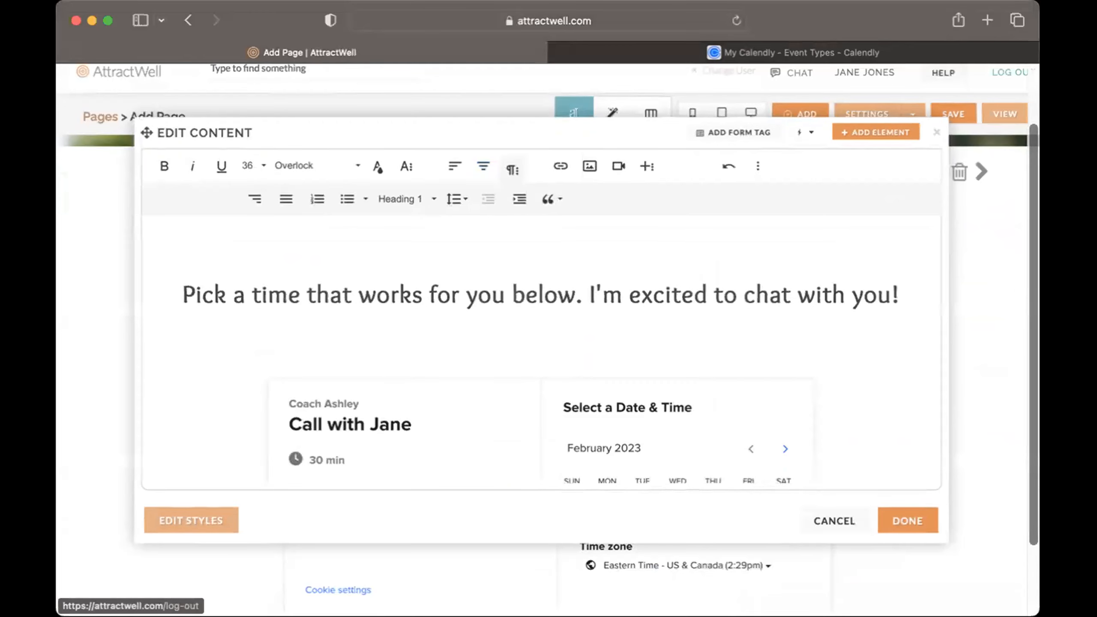
{"action": "left_click", "coordinate": [871, 519]}
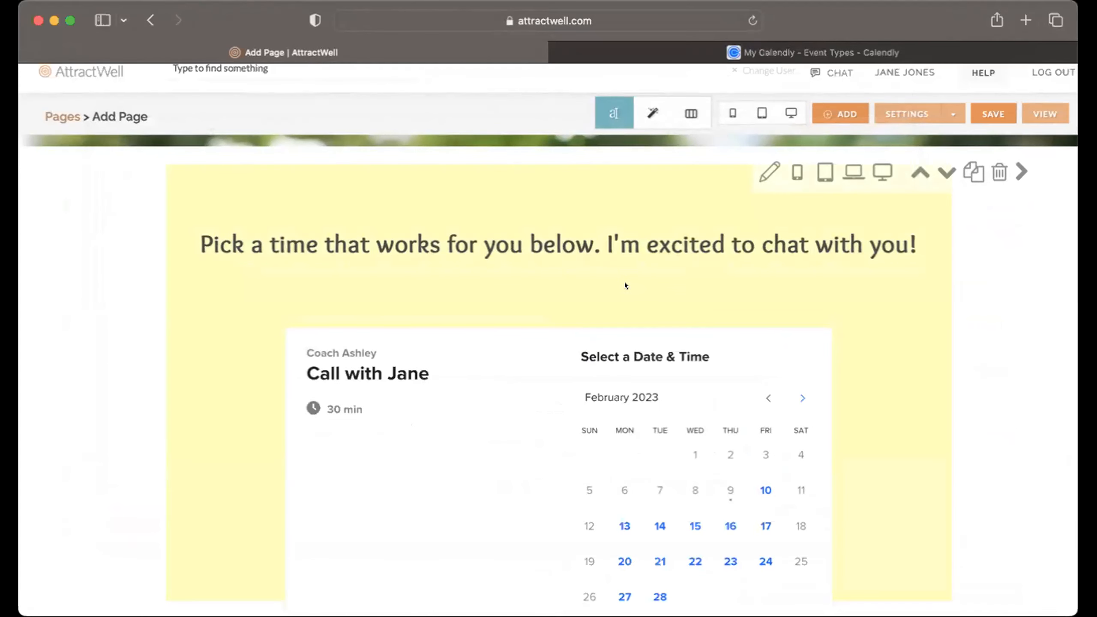
- Name the page "book a call with" plus the coach's first name, show it by link only, and save
{"action": "left_click", "coordinate": [986, 109]}
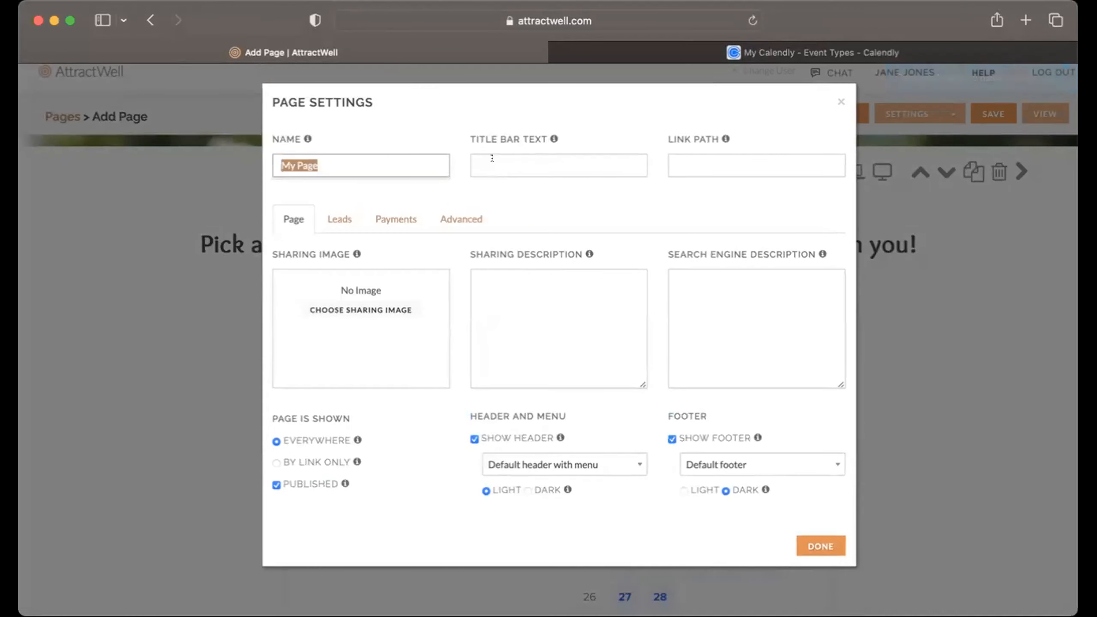
{"action": "key", "text": "BackSpace"}
{"action": "type", "text": "book a call with ja"}
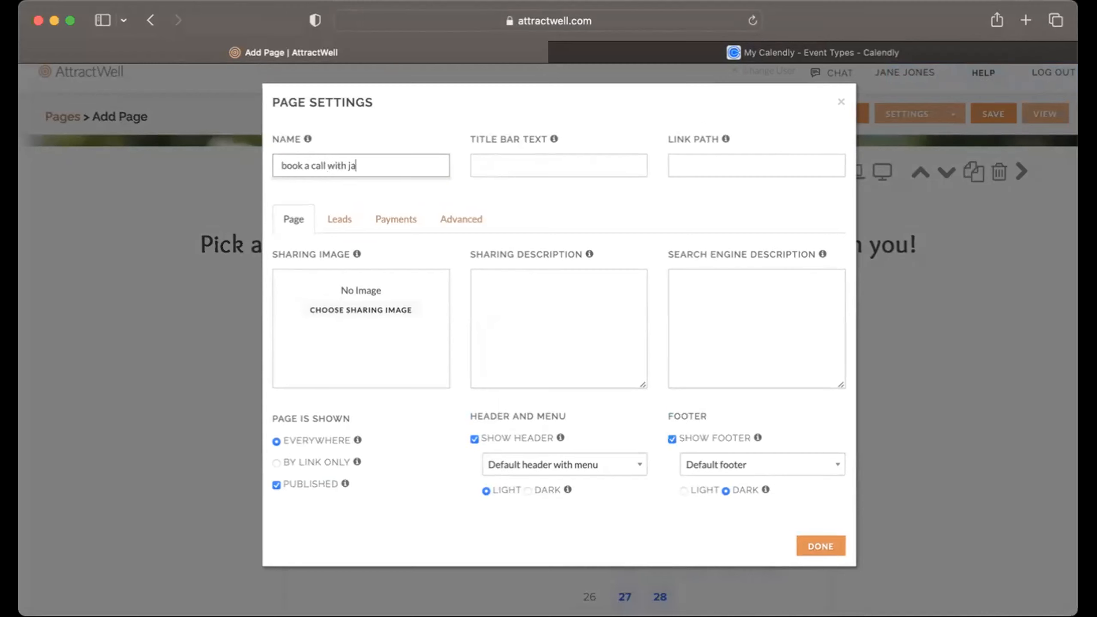
{"action": "type", "text": "ne"}
{"action": "key", "text": "Tab"}
{"action": "left_click", "coordinate": [350, 466]}
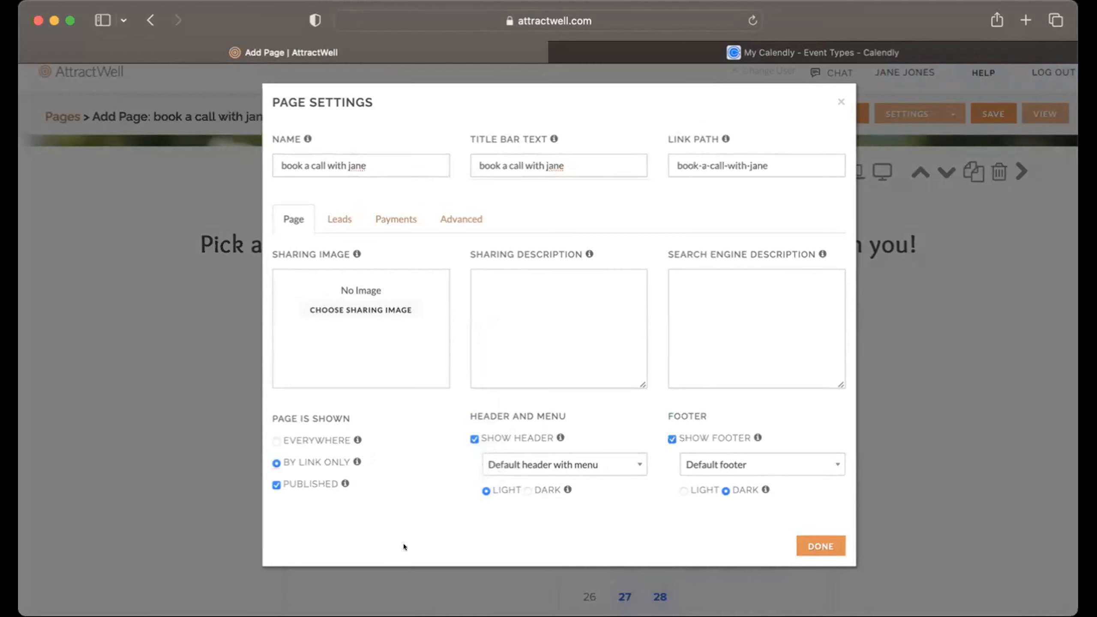
{"action": "scroll", "coordinate": [292, 463], "scroll_direction": "up", "scroll_amount": 8}
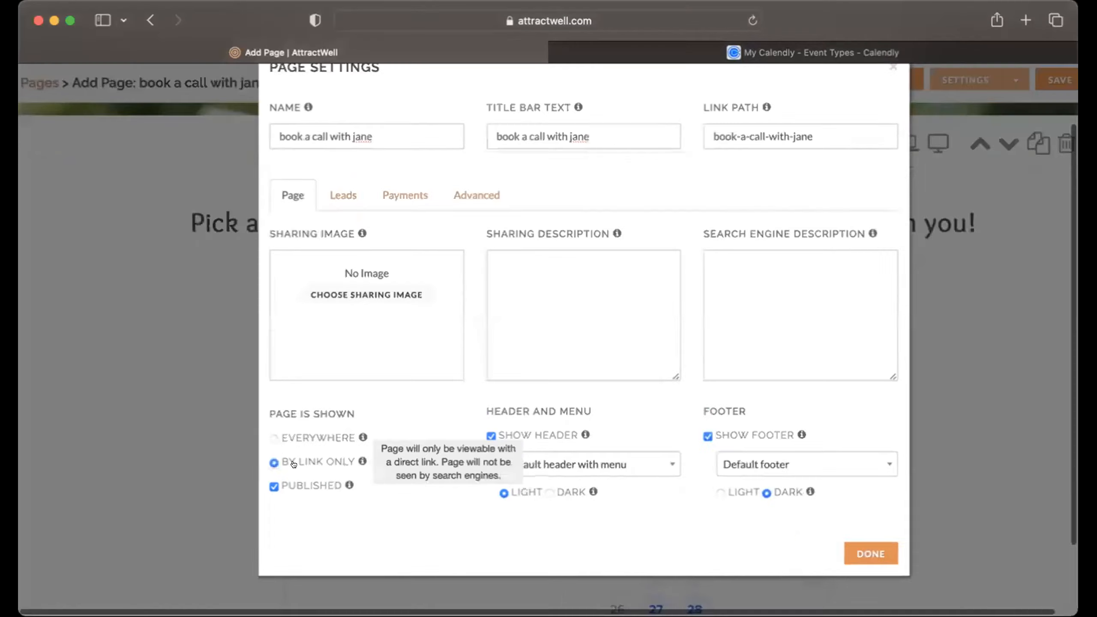
{"action": "scroll", "coordinate": [292, 463], "scroll_direction": "down", "scroll_amount": 8}
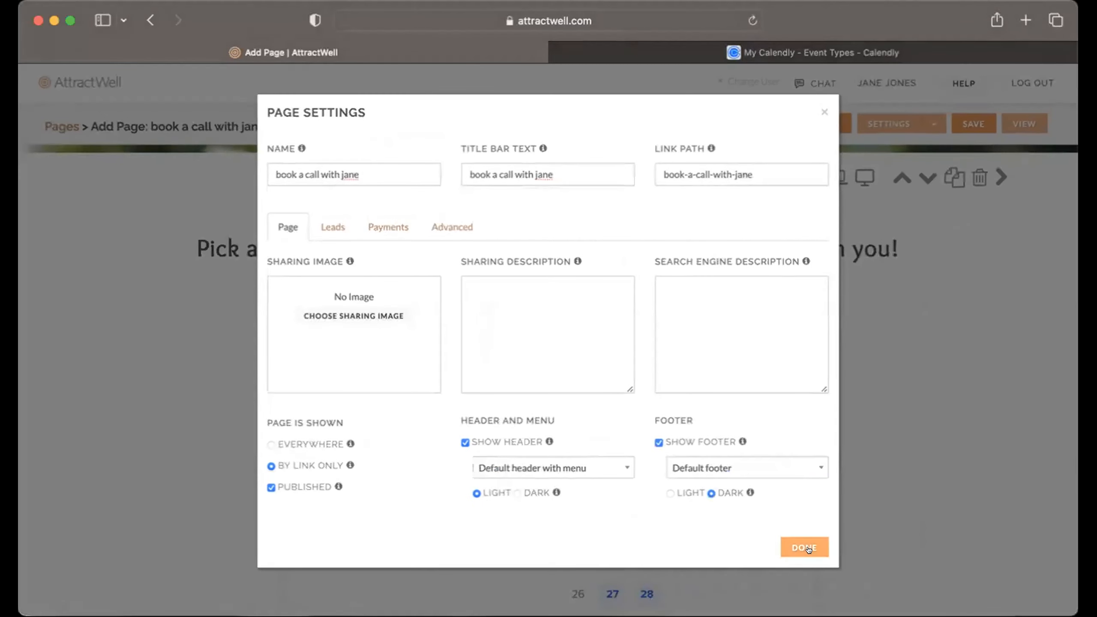
{"action": "left_click", "coordinate": [804, 546]}
{"action": "left_click", "coordinate": [974, 124]}
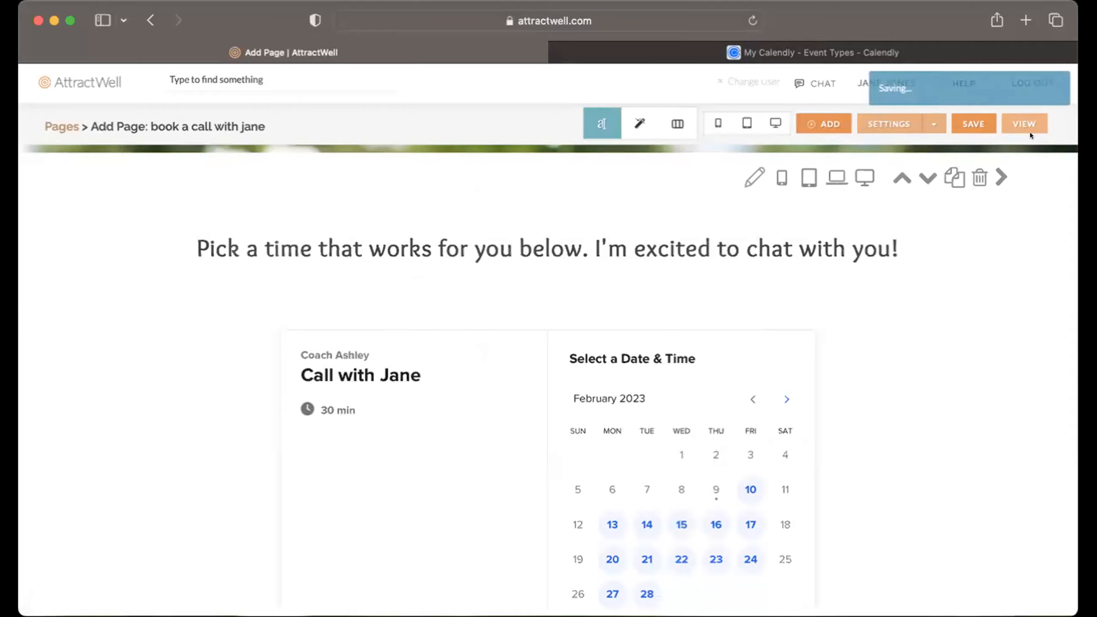
- Add a 1 to the end of the page's link path and save the page
{"action": "left_click", "coordinate": [780, 160]}
{"action": "type", "text": "1"}
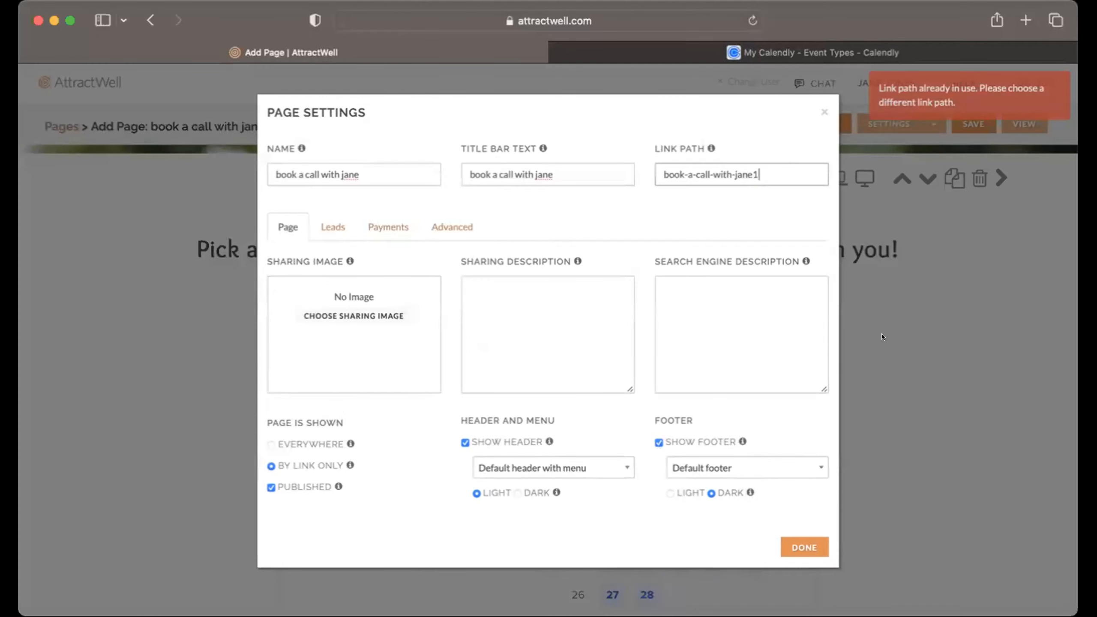
{"action": "left_click", "coordinate": [827, 547]}
{"action": "left_click", "coordinate": [1013, 125]}
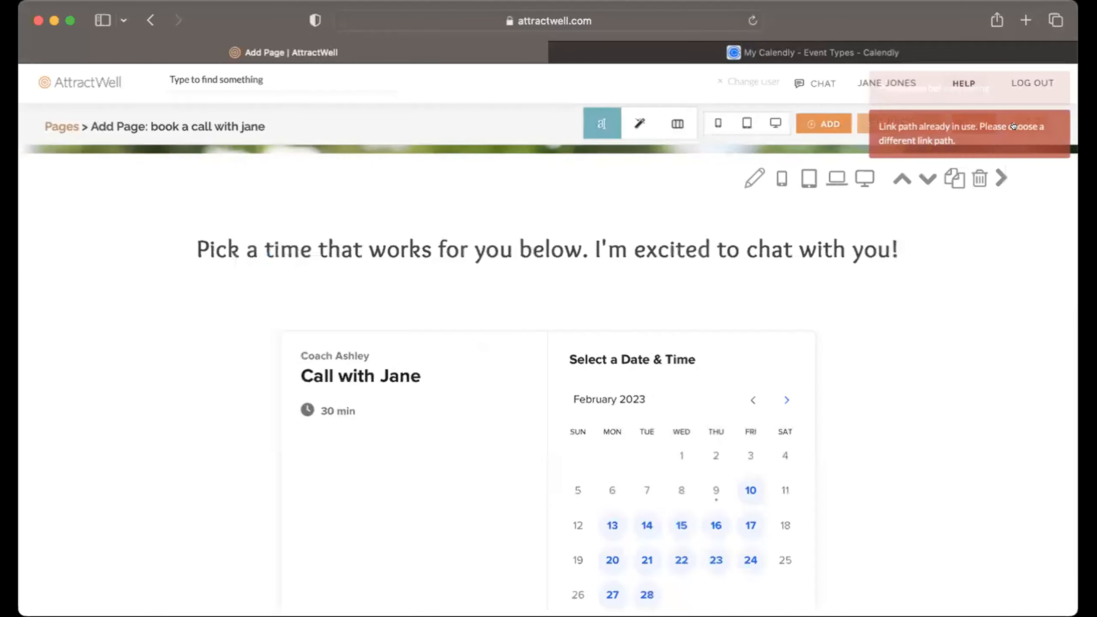
{"action": "left_click", "coordinate": [1013, 125]}
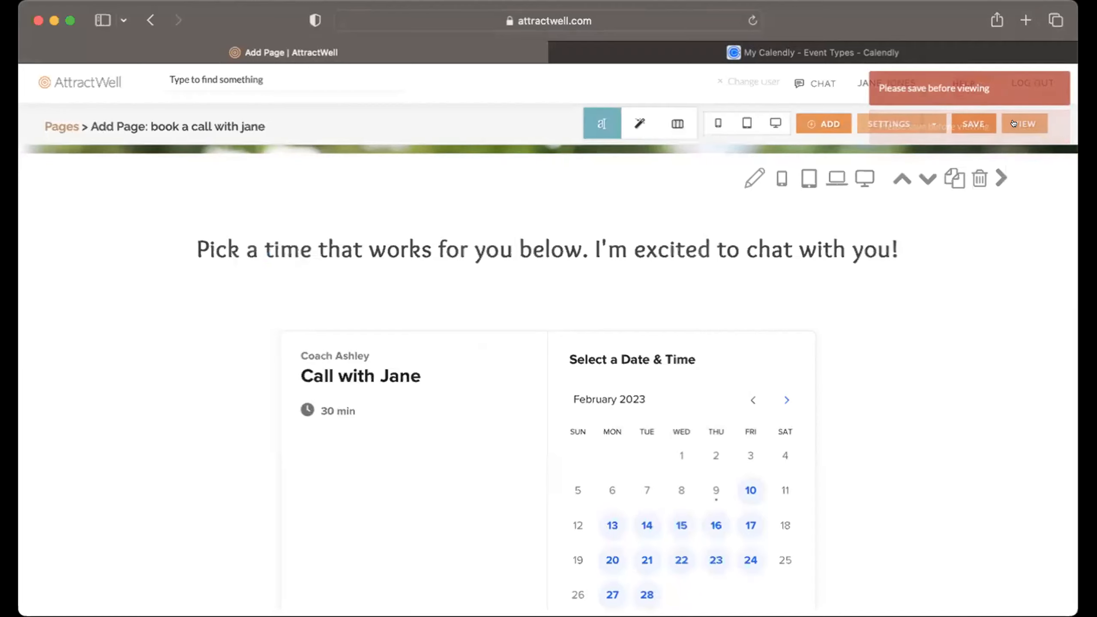
{"action": "left_click", "coordinate": [972, 123]}
- View the published booking page down to its footer, then close it
{"action": "left_click", "coordinate": [1034, 125]}
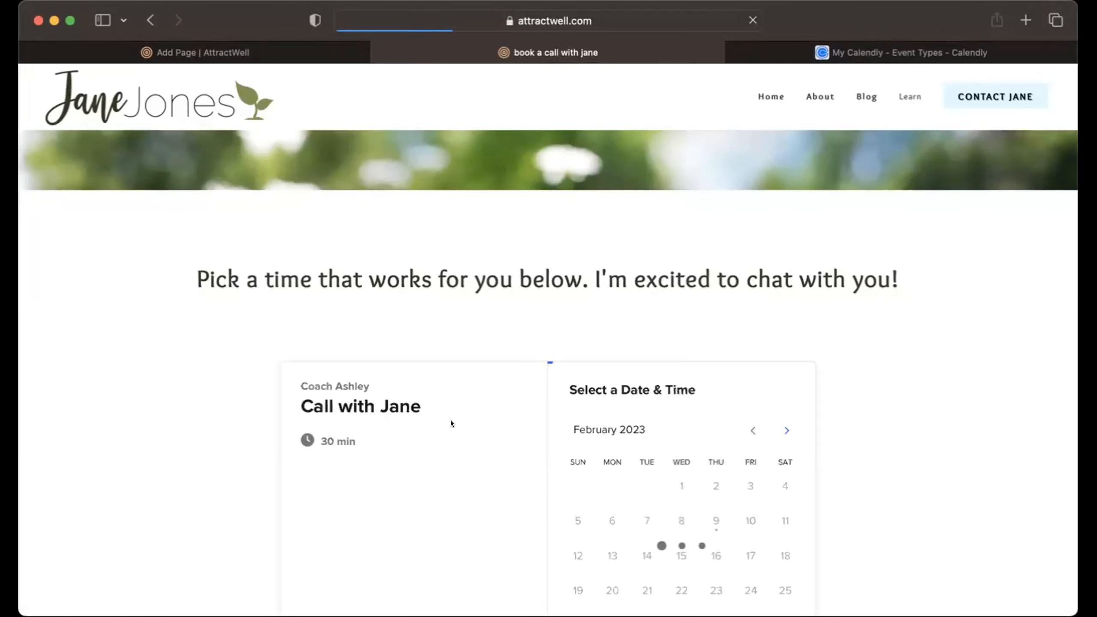
{"action": "scroll", "coordinate": [1044, 435], "scroll_direction": "down", "scroll_amount": 5}
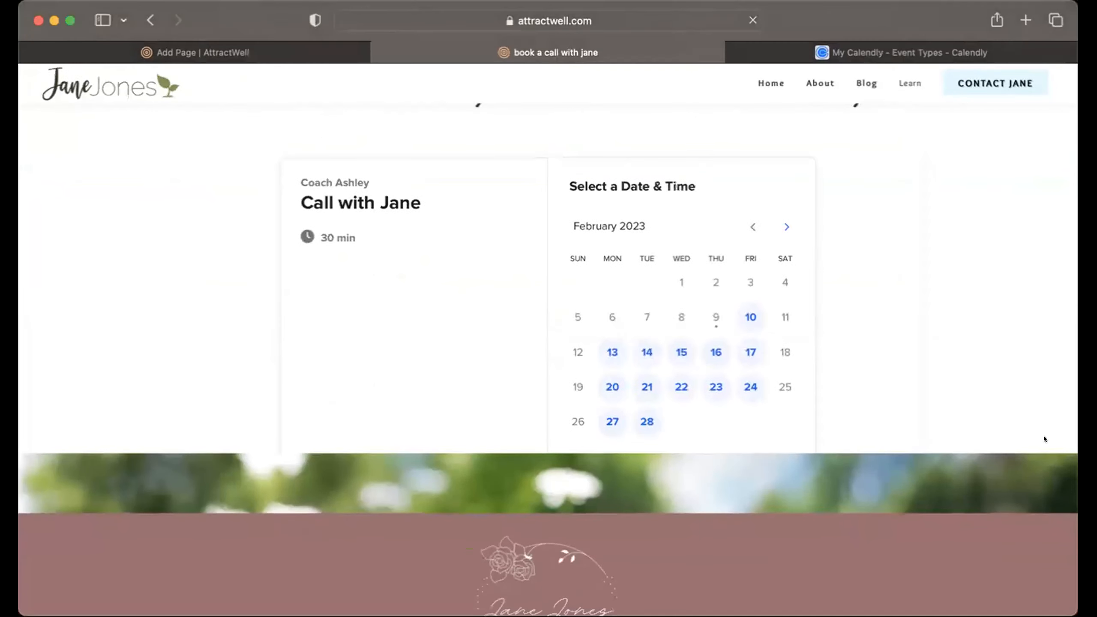
{"action": "key", "text": "super+w"}
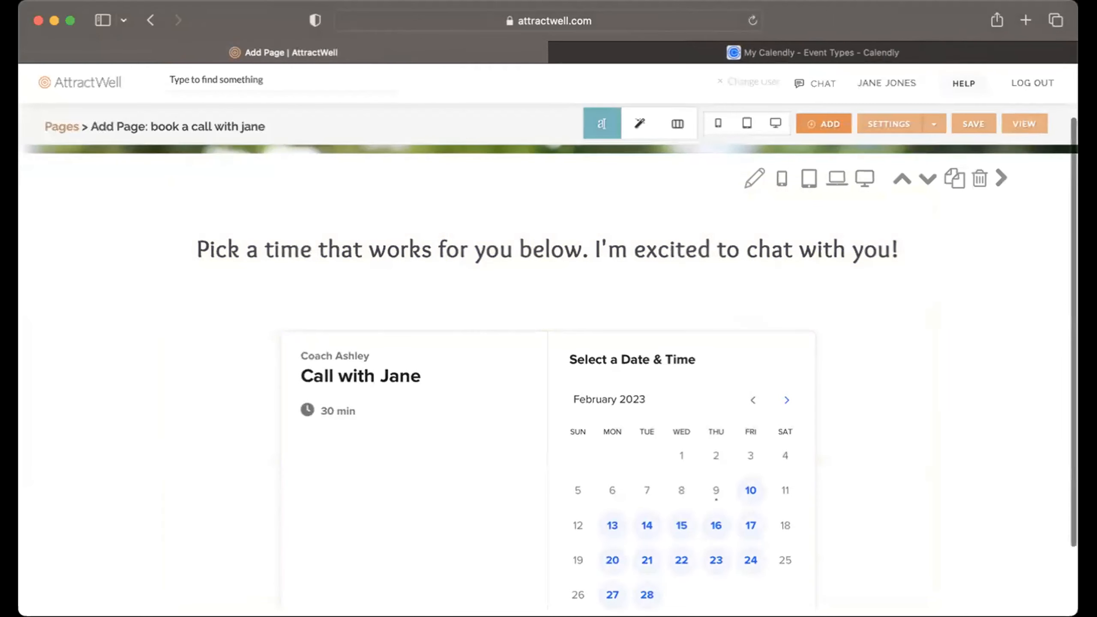
- Return to the website pages list and create a new page from the Cassie Template Home Page
{"action": "scroll", "coordinate": [596, 261], "scroll_direction": "left", "scroll_amount": 5}
{"action": "left_click", "coordinate": [65, 127]}
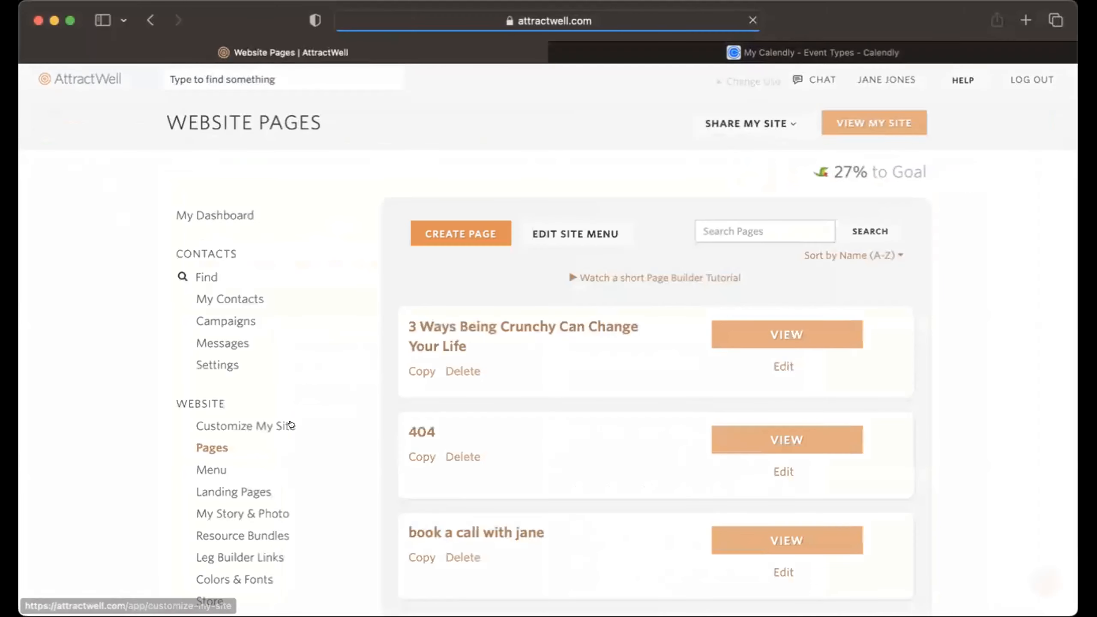
{"action": "scroll", "coordinate": [289, 380], "scroll_direction": "down", "scroll_amount": 3}
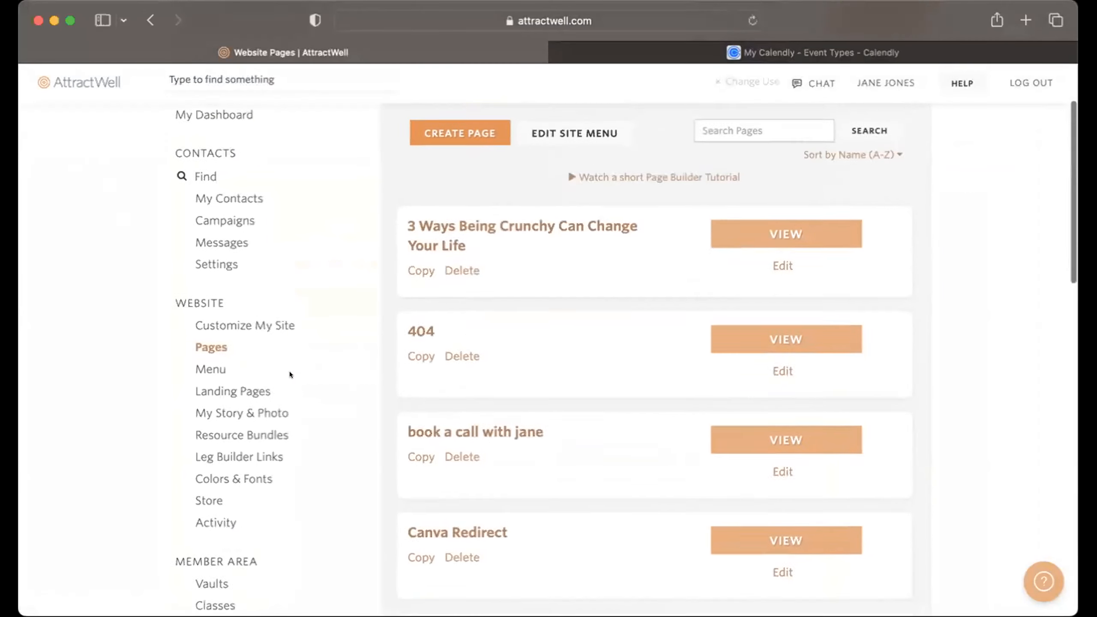
{"action": "scroll", "coordinate": [290, 371], "scroll_direction": "up", "scroll_amount": 3}
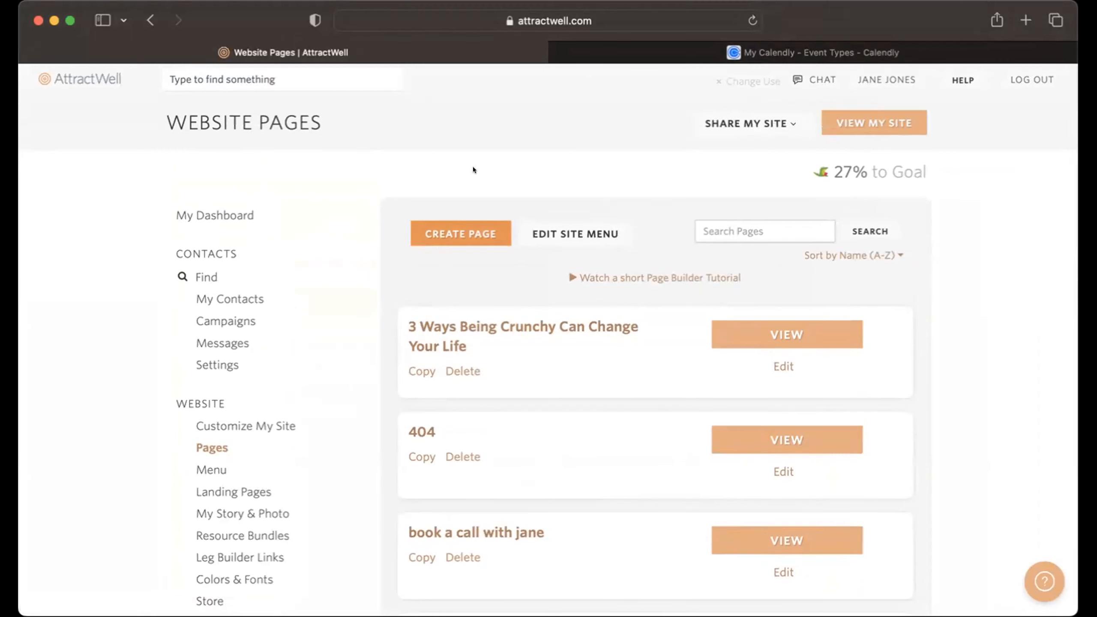
{"action": "left_click", "coordinate": [473, 235]}
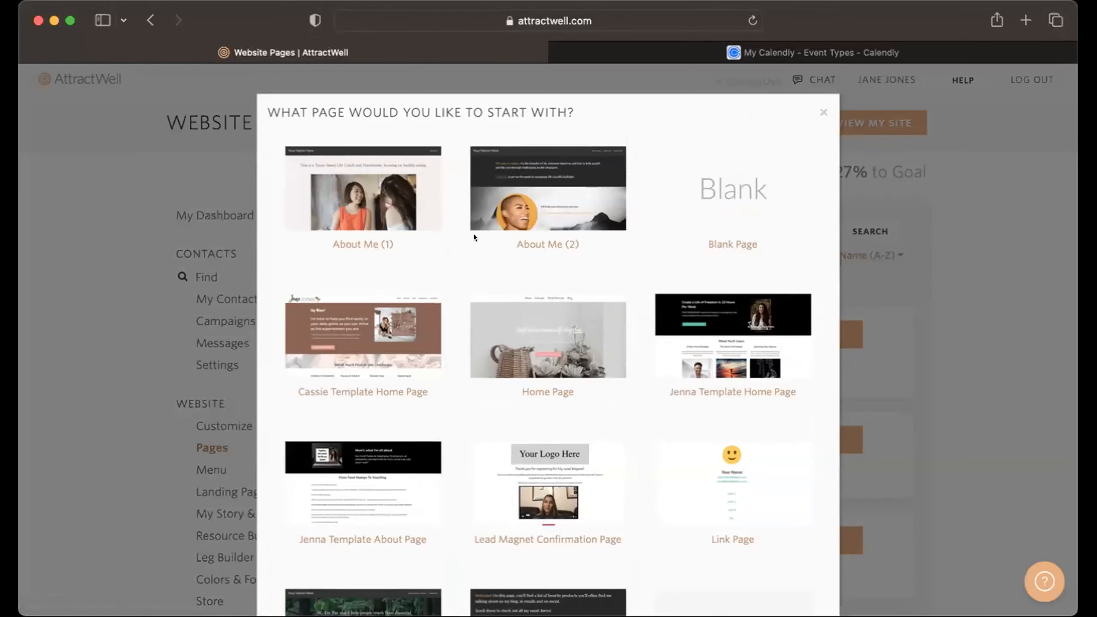
{"action": "left_click", "coordinate": [352, 334]}
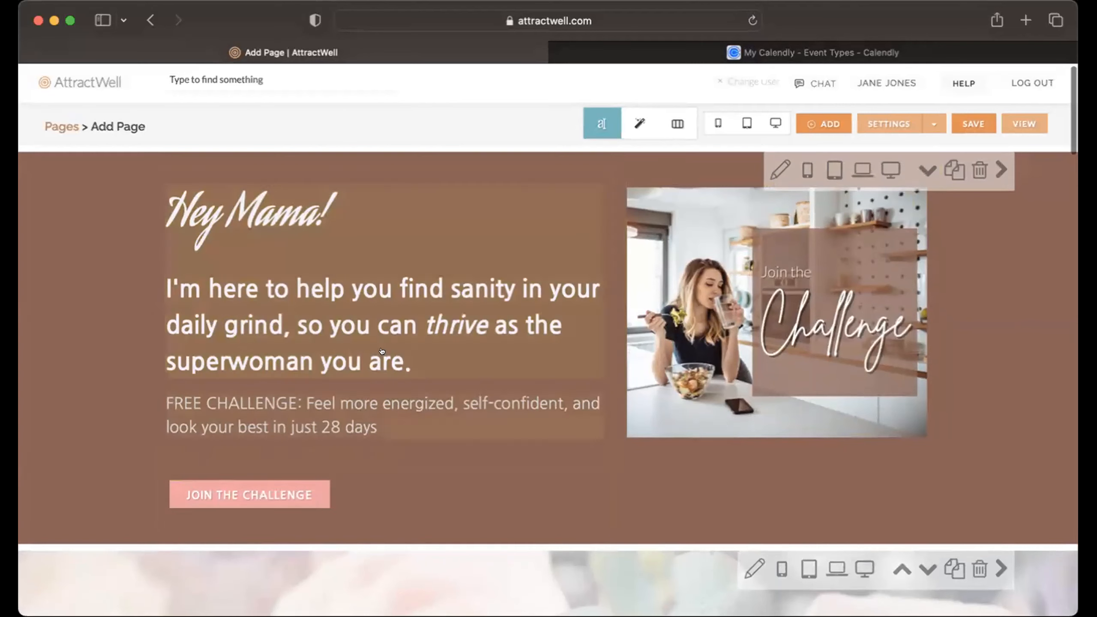
- Try to change the hero section's "Join the Challenge" button text to "Let's talk"
{"action": "left_click", "coordinate": [595, 448]}
{"action": "scroll", "coordinate": [307, 438], "scroll_direction": "down", "scroll_amount": 5}
{"action": "left_click", "coordinate": [307, 438]}
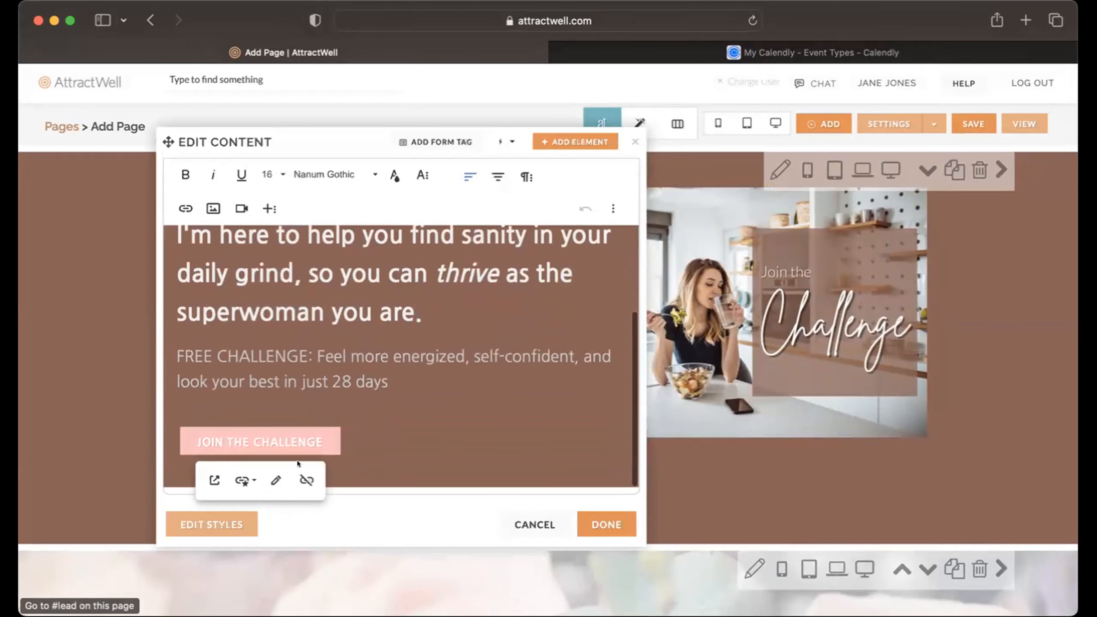
{"action": "left_click", "coordinate": [275, 478]}
{"action": "left_click", "coordinate": [260, 531]}
{"action": "left_click", "coordinate": [247, 572]}
{"action": "triple_click", "coordinate": [246, 572]}
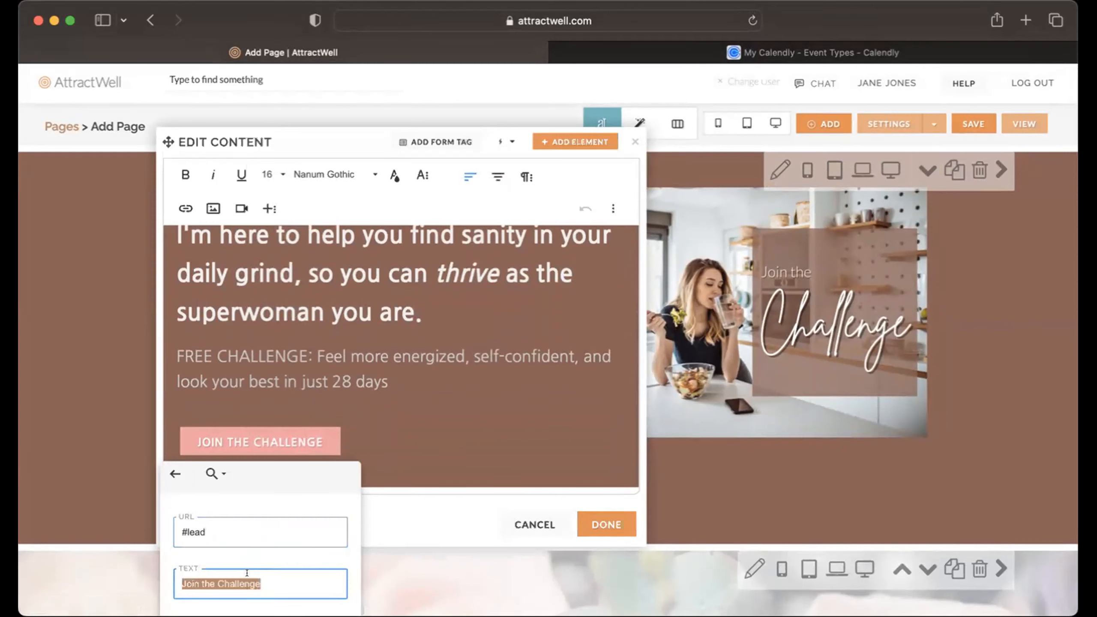
{"action": "type", "text": "Let's talk"}
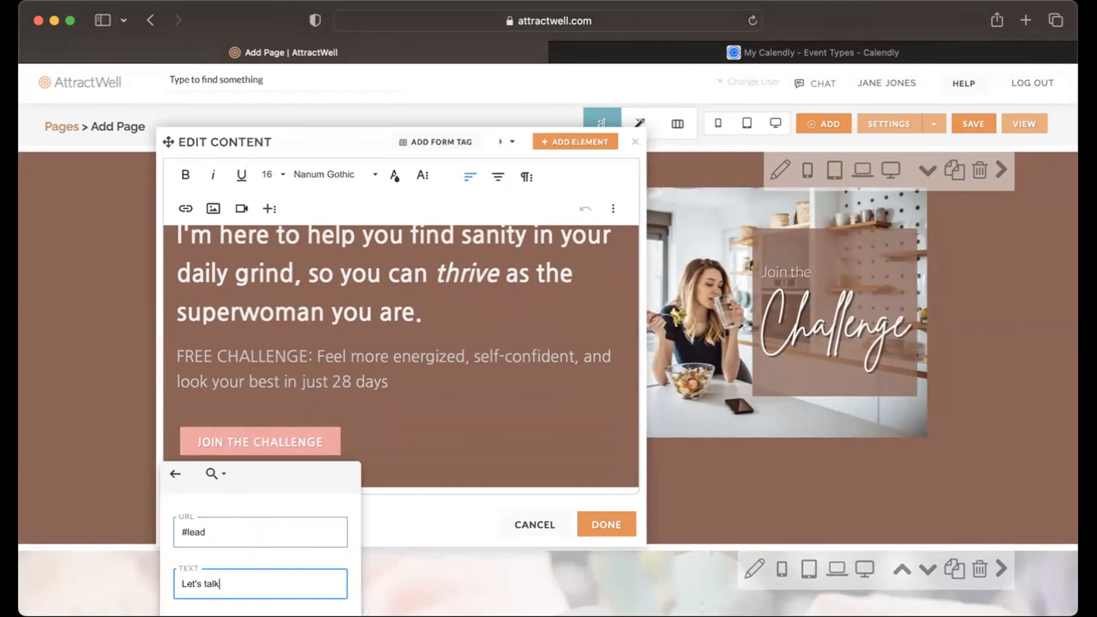
{"action": "left_click", "coordinate": [607, 524]}
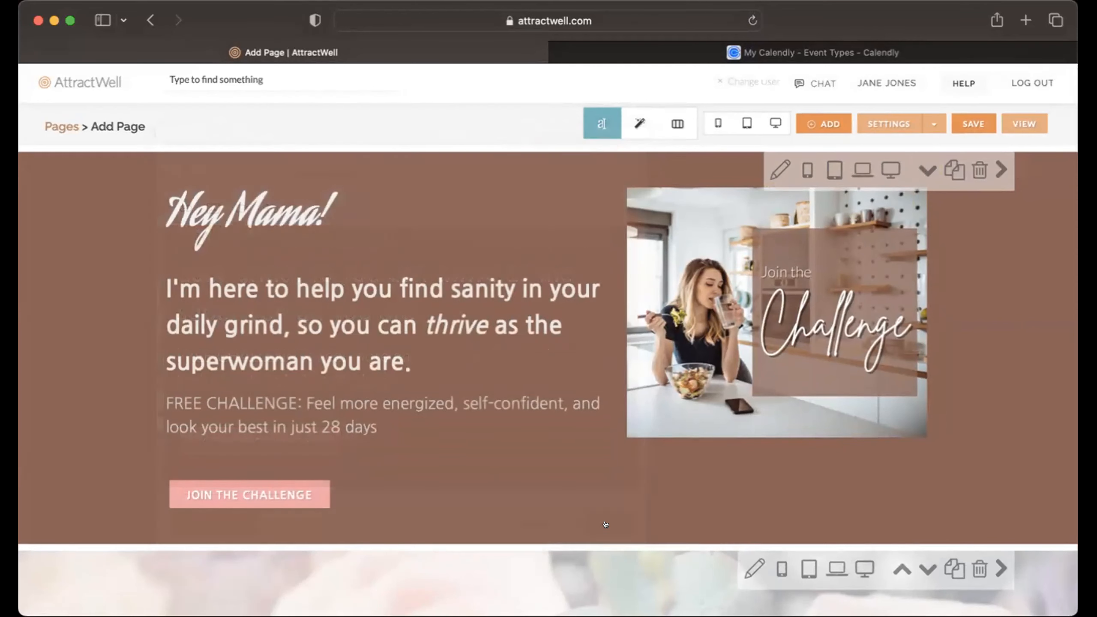
- Set the hero section's button text to "Let's Talk!" and apply the content edit
{"action": "left_click", "coordinate": [203, 493]}
{"action": "left_click", "coordinate": [277, 259]}
{"action": "left_click", "coordinate": [286, 294]}
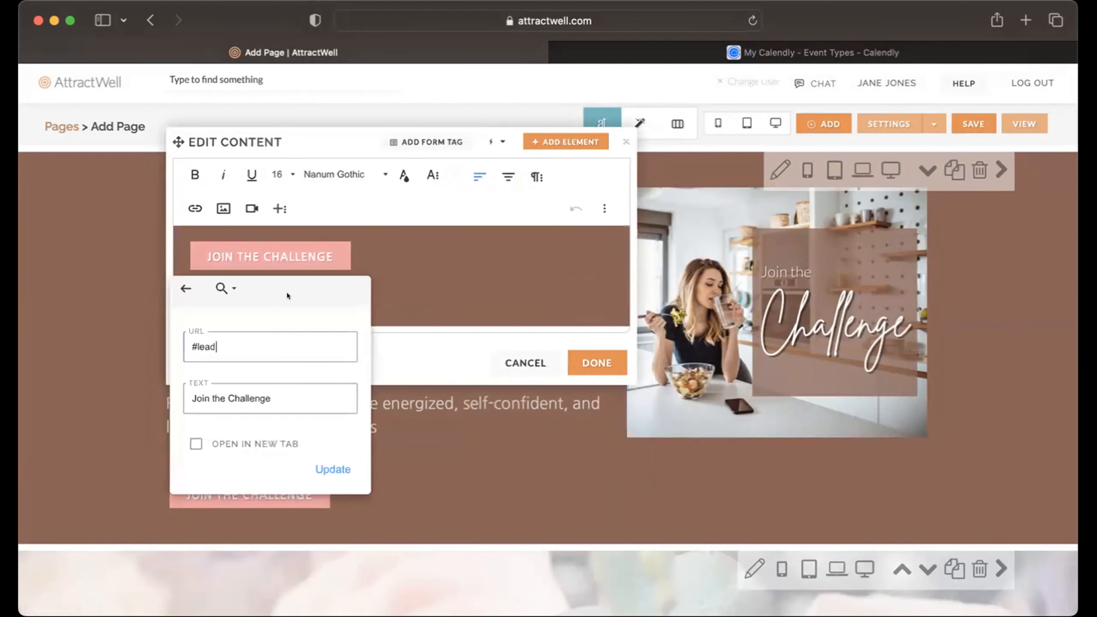
{"action": "triple_click", "coordinate": [277, 398]}
{"action": "type", "text": "Let's Talk"}
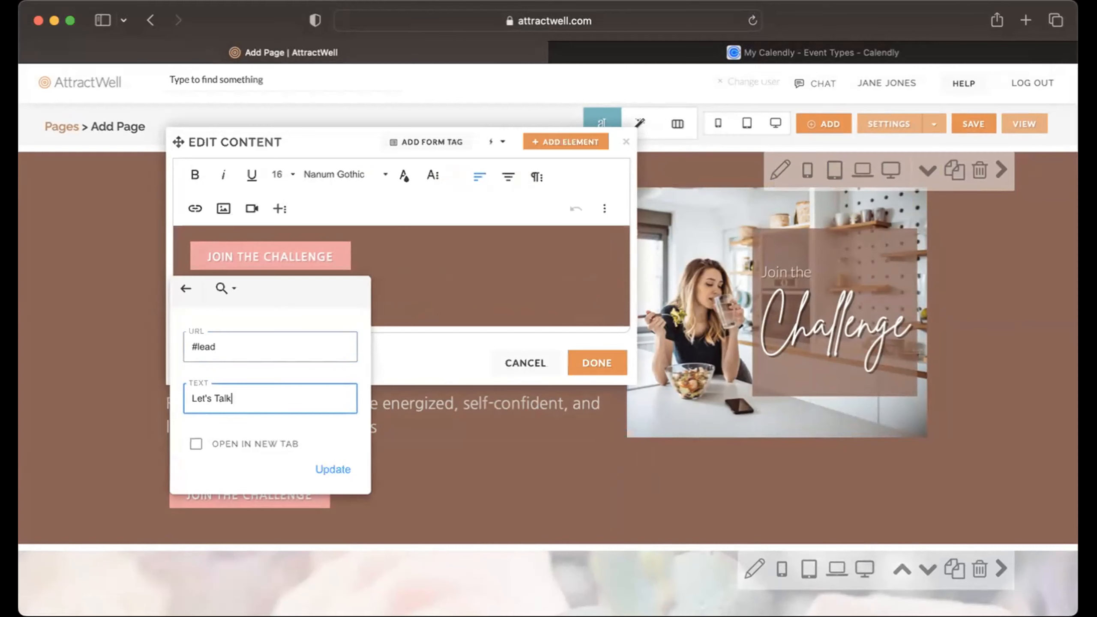
{"action": "left_click", "coordinate": [333, 470]}
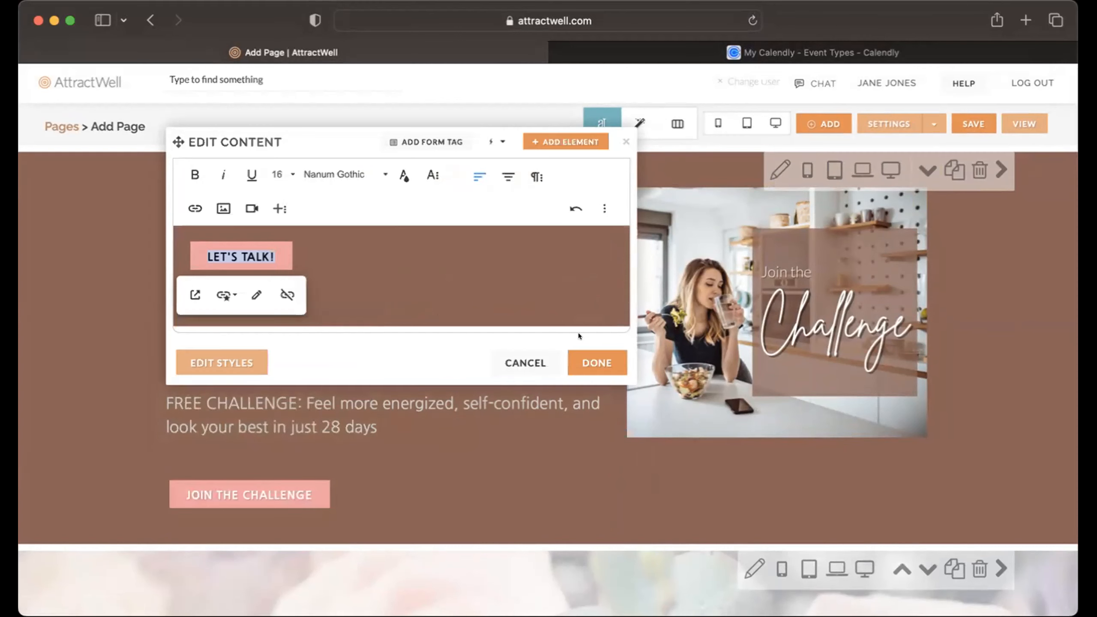
{"action": "left_click", "coordinate": [581, 361]}
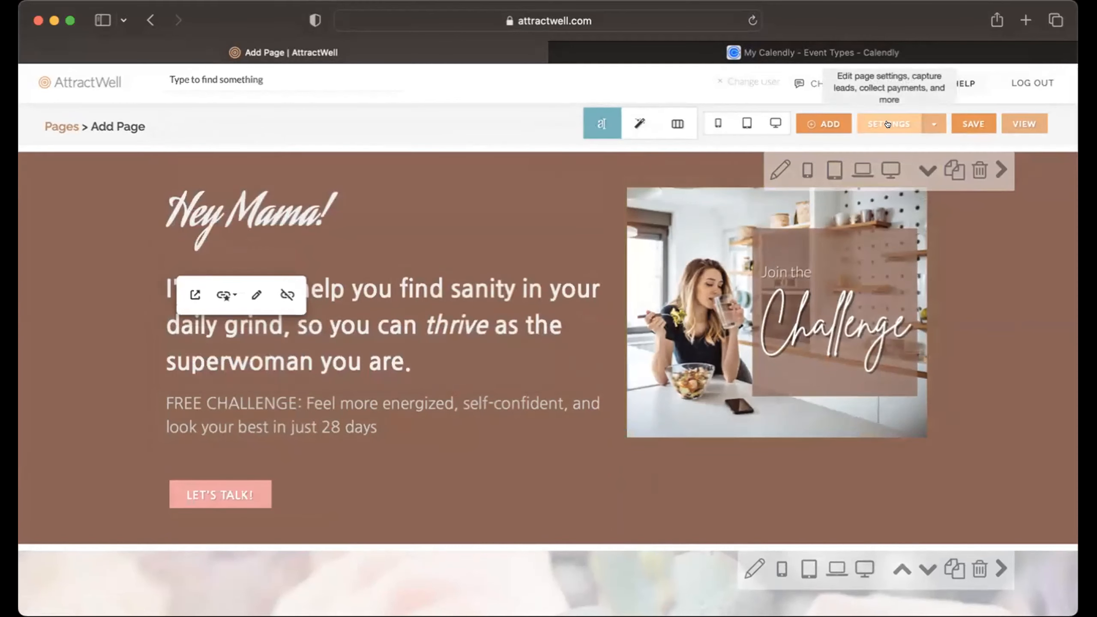
- Add three blank short-text fields to the page's lead capture form and check the available field types
{"action": "left_click", "coordinate": [889, 124]}
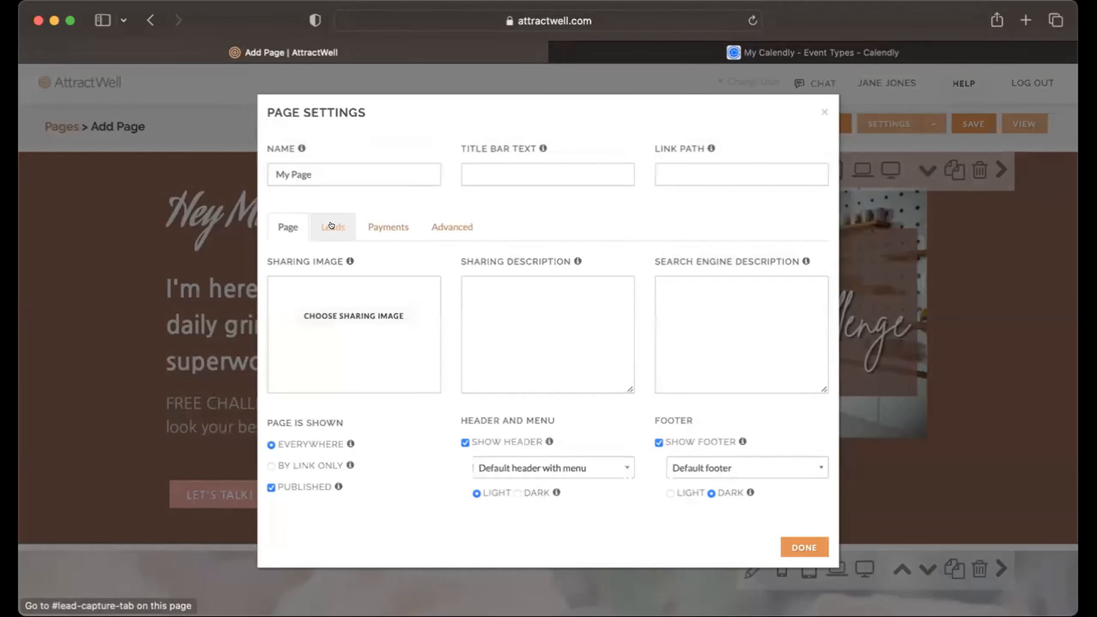
{"action": "left_click", "coordinate": [336, 225]}
{"action": "scroll", "coordinate": [465, 434], "scroll_direction": "down", "scroll_amount": 10}
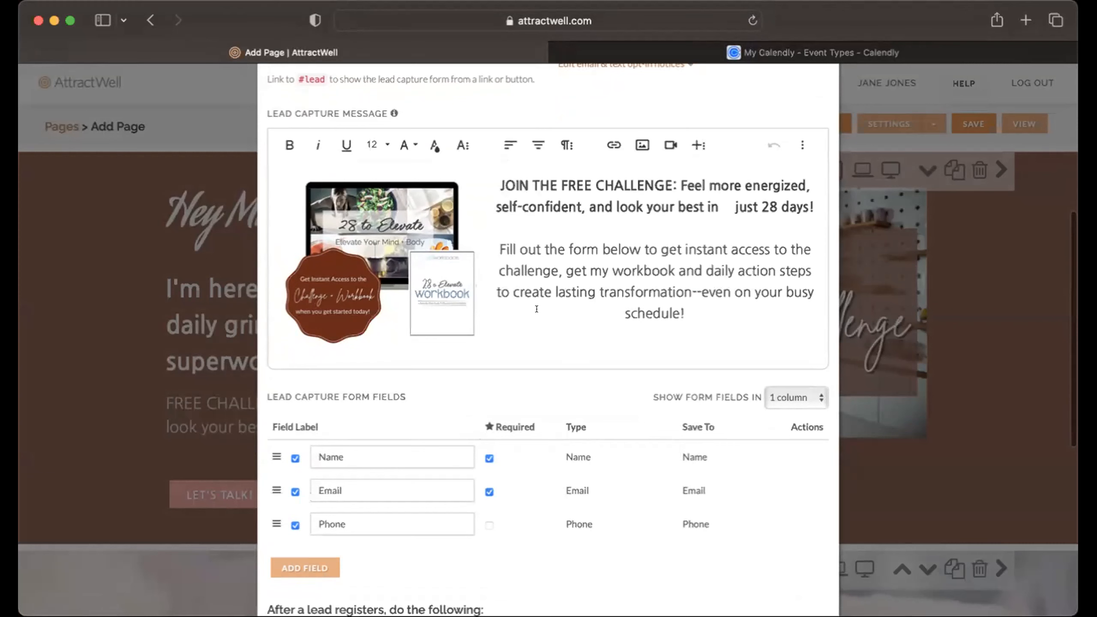
{"action": "scroll", "coordinate": [575, 373], "scroll_direction": "down", "scroll_amount": 5}
{"action": "left_click", "coordinate": [316, 377]}
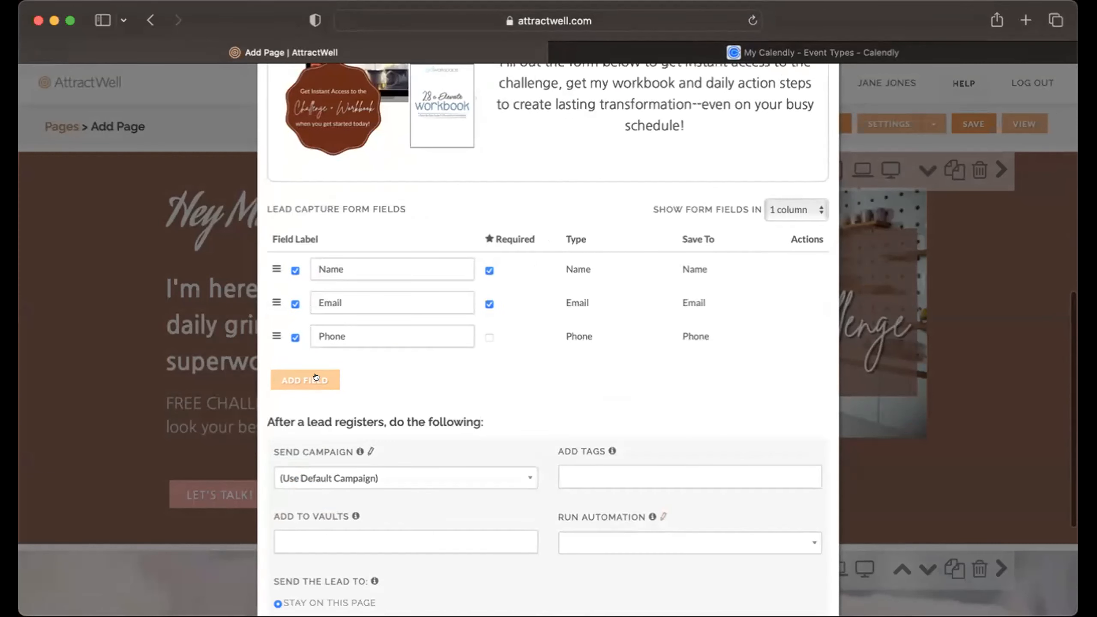
{"action": "left_click", "coordinate": [285, 407]}
{"action": "left_click", "coordinate": [290, 439]}
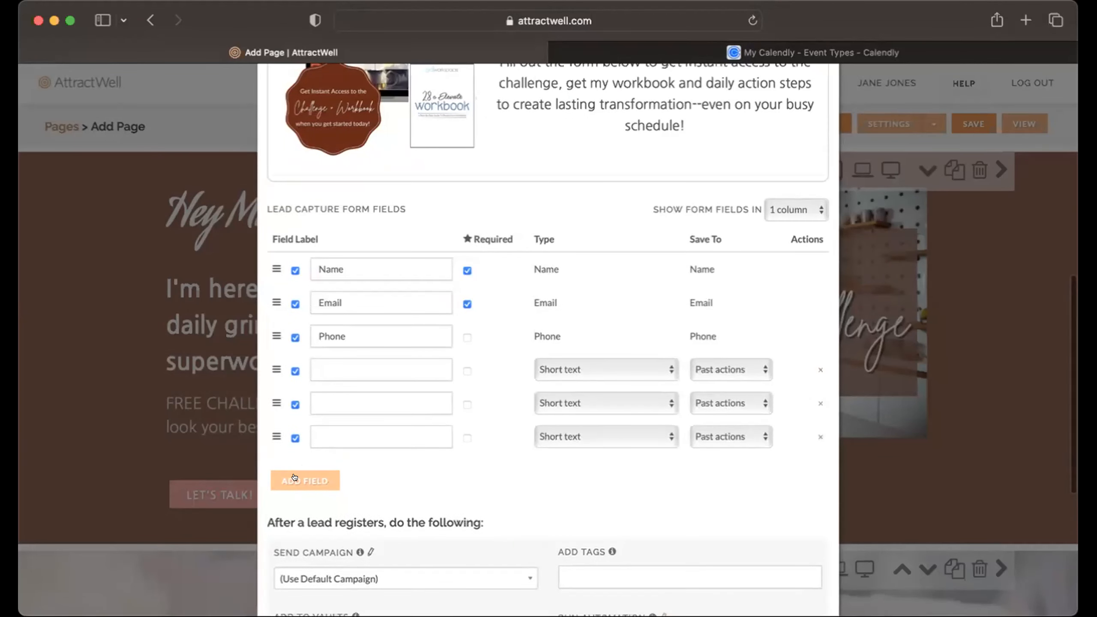
{"action": "left_click", "coordinate": [591, 360]}
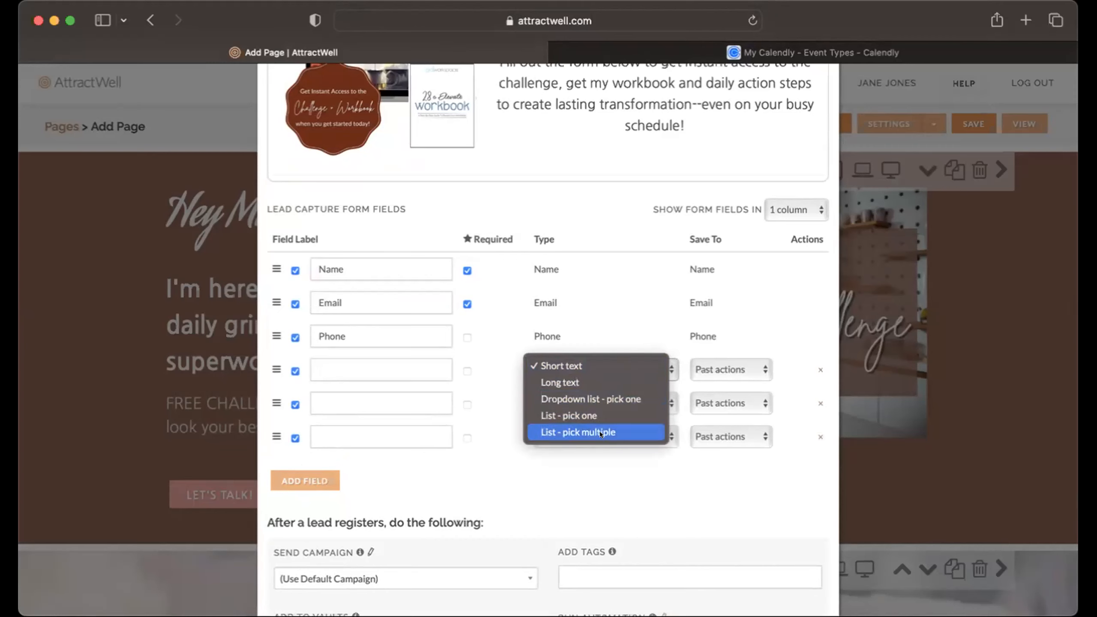
{"action": "left_click", "coordinate": [490, 482]}
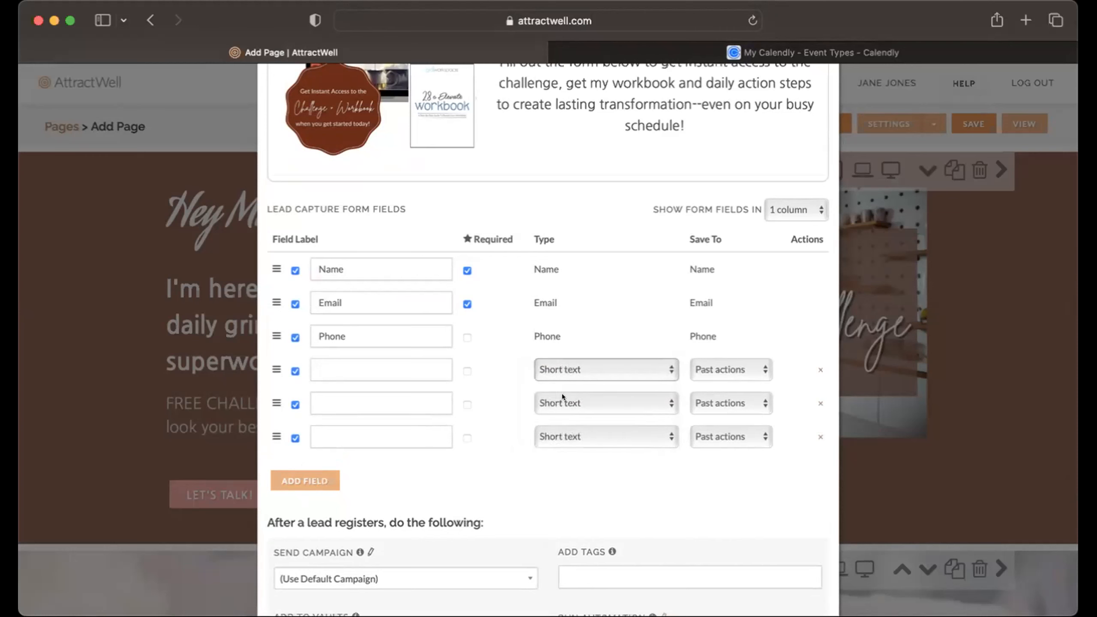
- Send registered leads to the site's existing book-a-call page and close the page settings
{"action": "scroll", "coordinate": [451, 443], "scroll_direction": "down", "scroll_amount": 7}
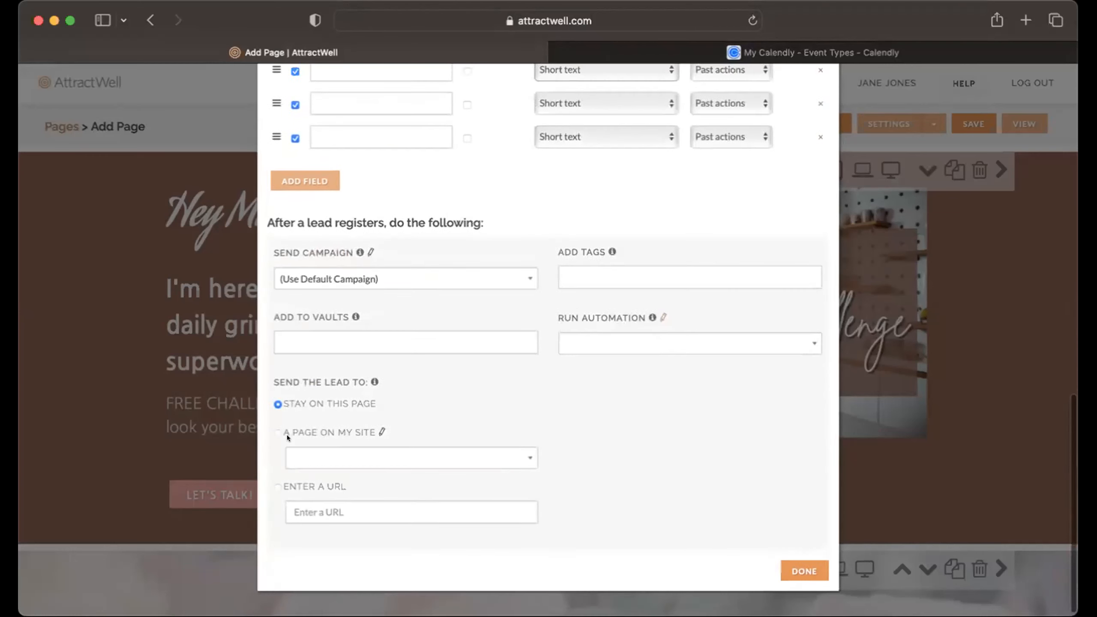
{"action": "left_click", "coordinate": [277, 432]}
{"action": "left_click", "coordinate": [319, 458]}
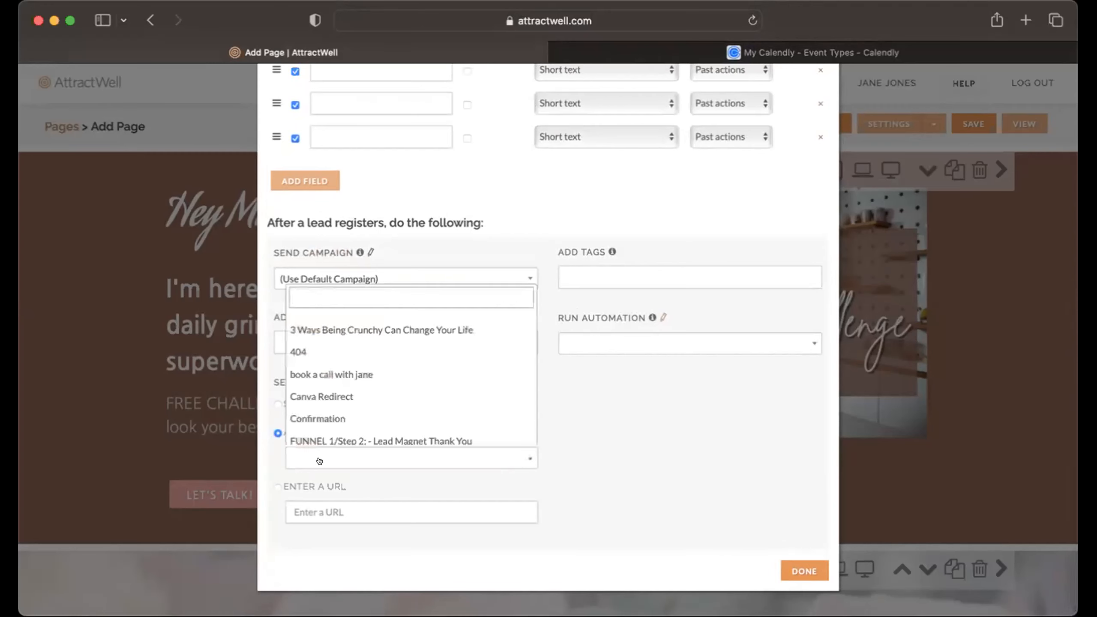
{"action": "left_click", "coordinate": [331, 375]}
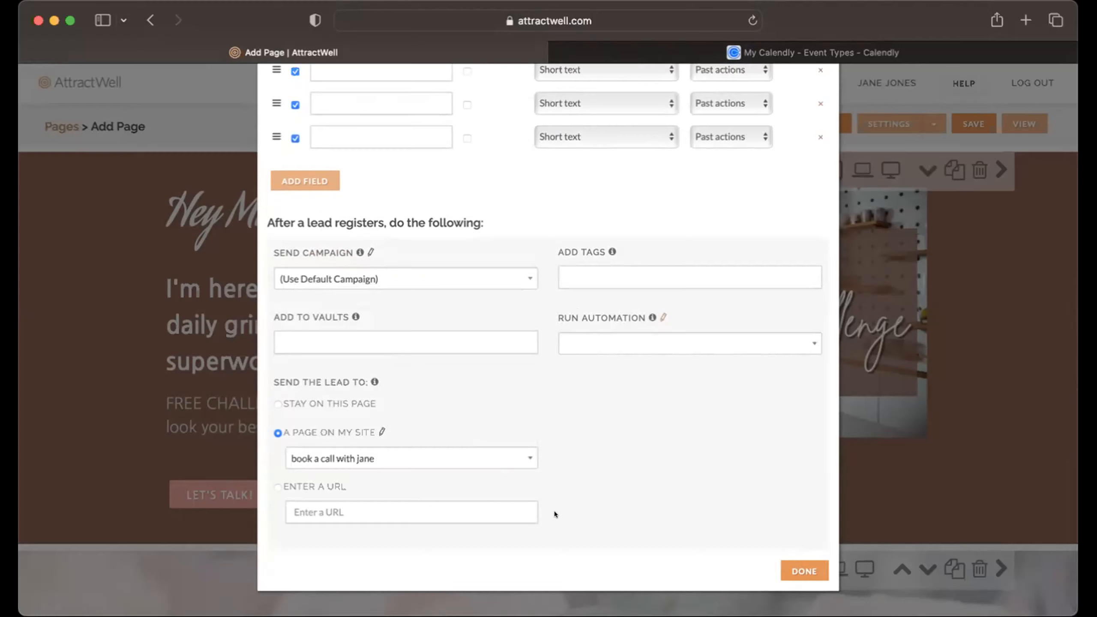
{"action": "left_click", "coordinate": [793, 569]}
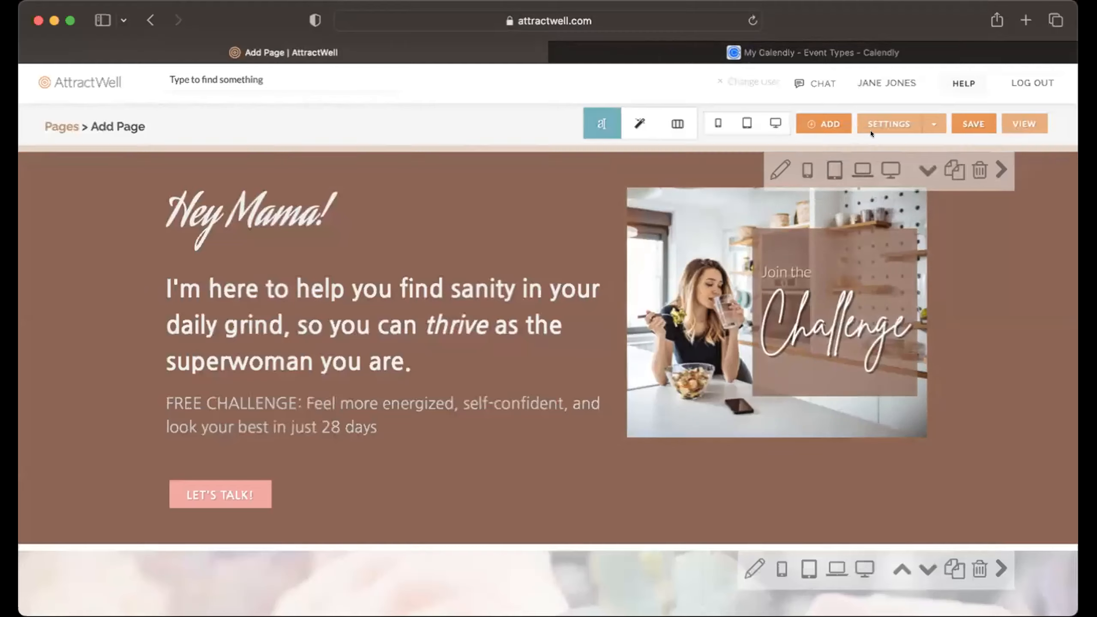
- Preview the page on desktop, view the lead capture form behind the "Let's Talk!" button, and close the preview
{"action": "left_click", "coordinate": [766, 120]}
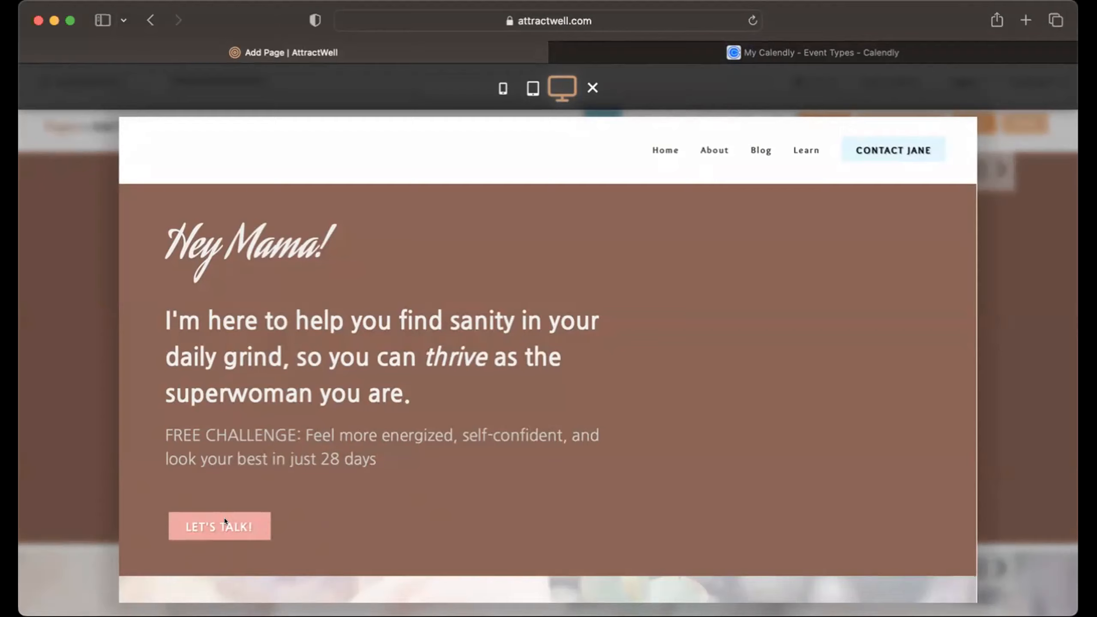
{"action": "left_click", "coordinate": [225, 519]}
{"action": "scroll", "coordinate": [312, 487], "scroll_direction": "down", "scroll_amount": 3}
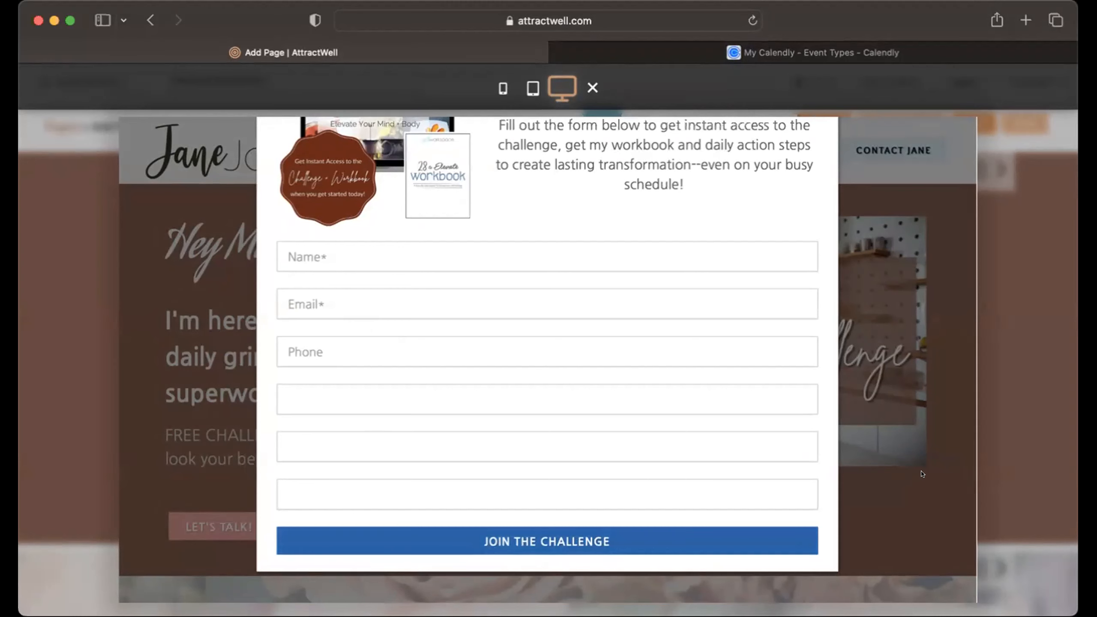
{"action": "scroll", "coordinate": [840, 360], "scroll_direction": "up", "scroll_amount": 3}
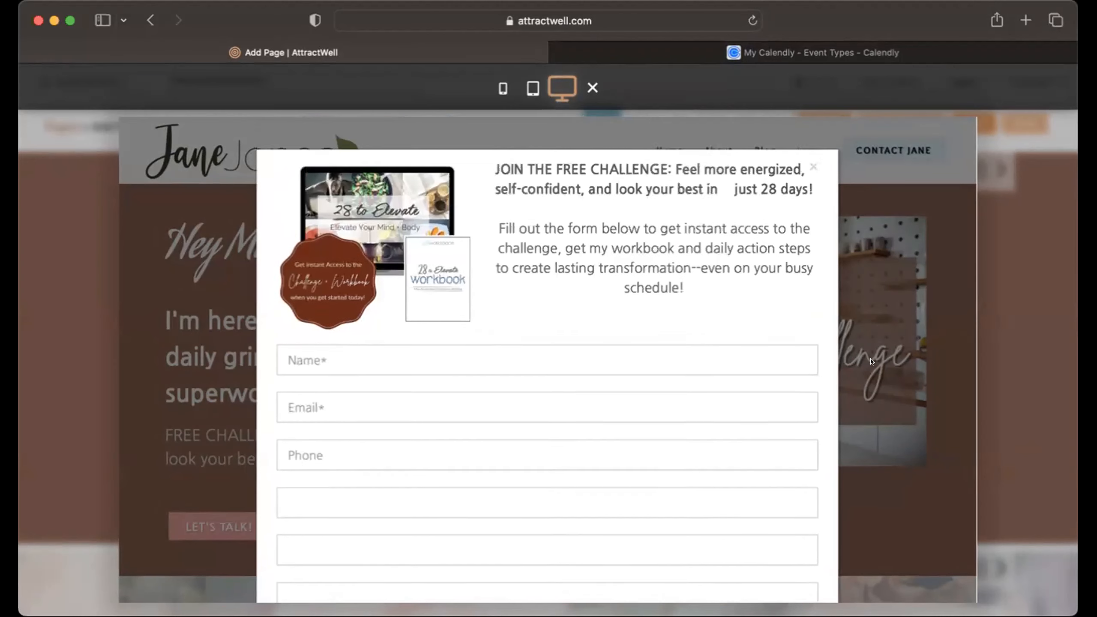
{"action": "left_click", "coordinate": [805, 158]}
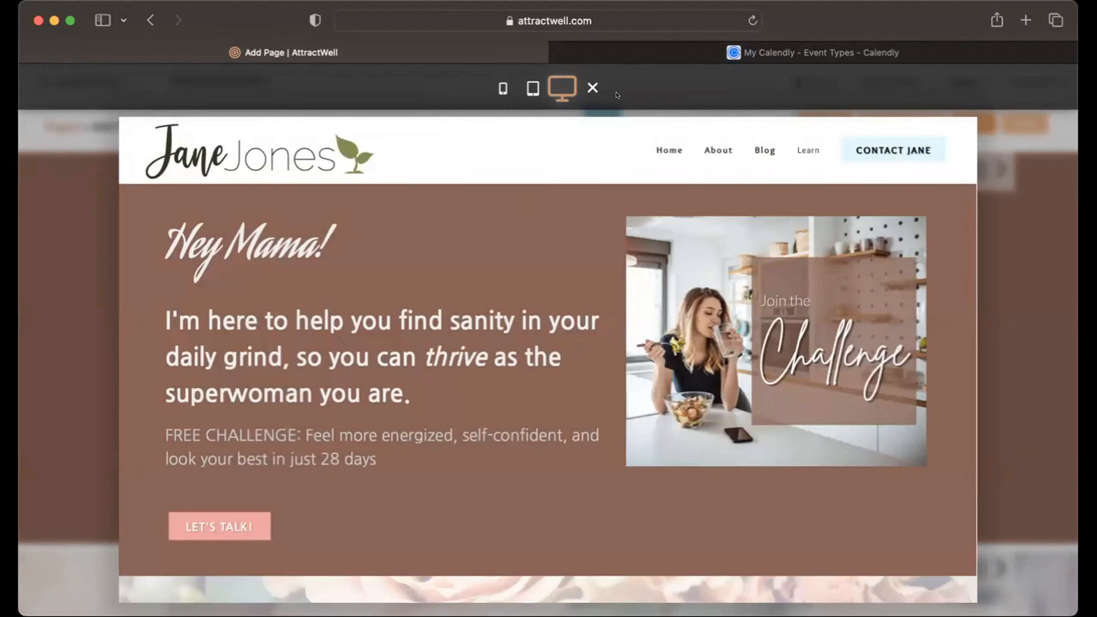
{"action": "left_click", "coordinate": [593, 88]}
- Switch to Calendly and remove the meeting-preparation question from the 30-minute one-on-one call event's invitee questions, saving the change
{"action": "left_click", "coordinate": [617, 52]}
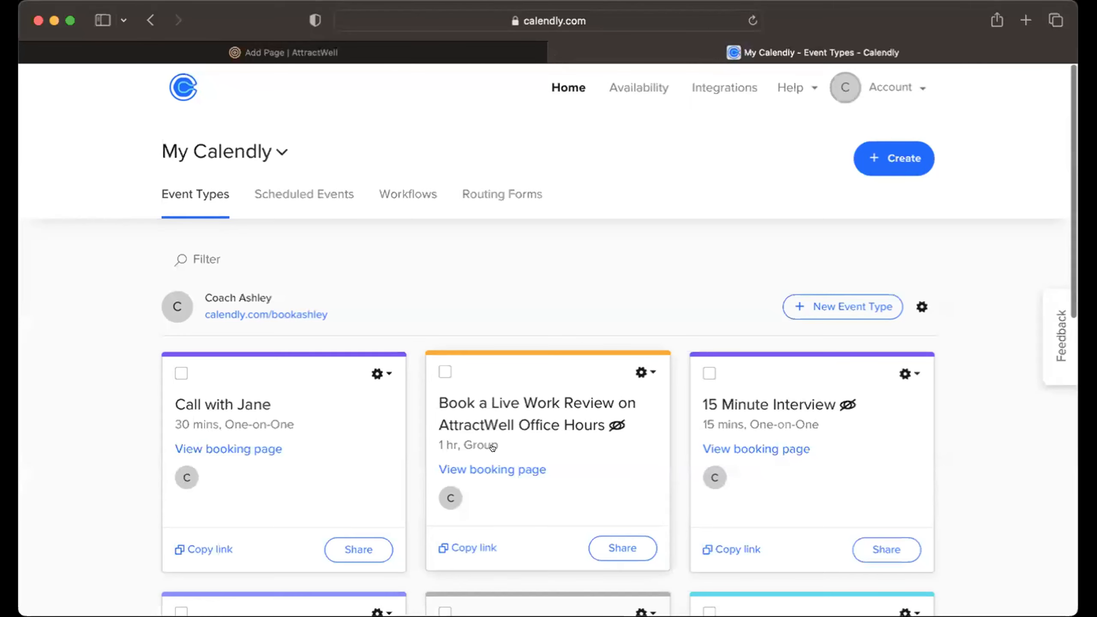
{"action": "left_click", "coordinate": [307, 413]}
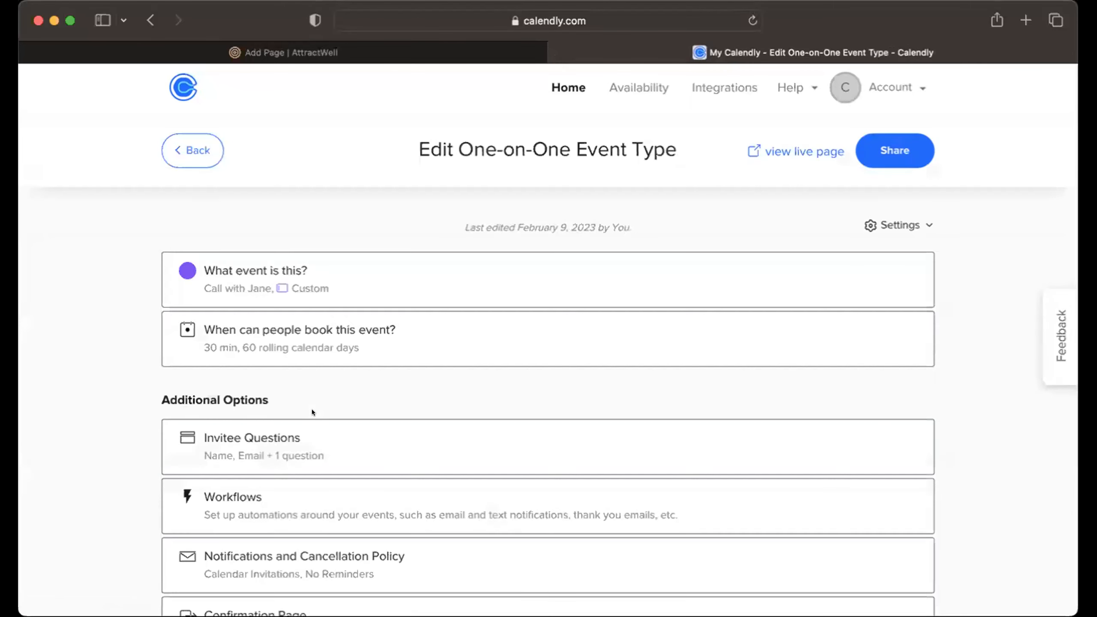
{"action": "scroll", "coordinate": [482, 536], "scroll_direction": "down", "scroll_amount": 5}
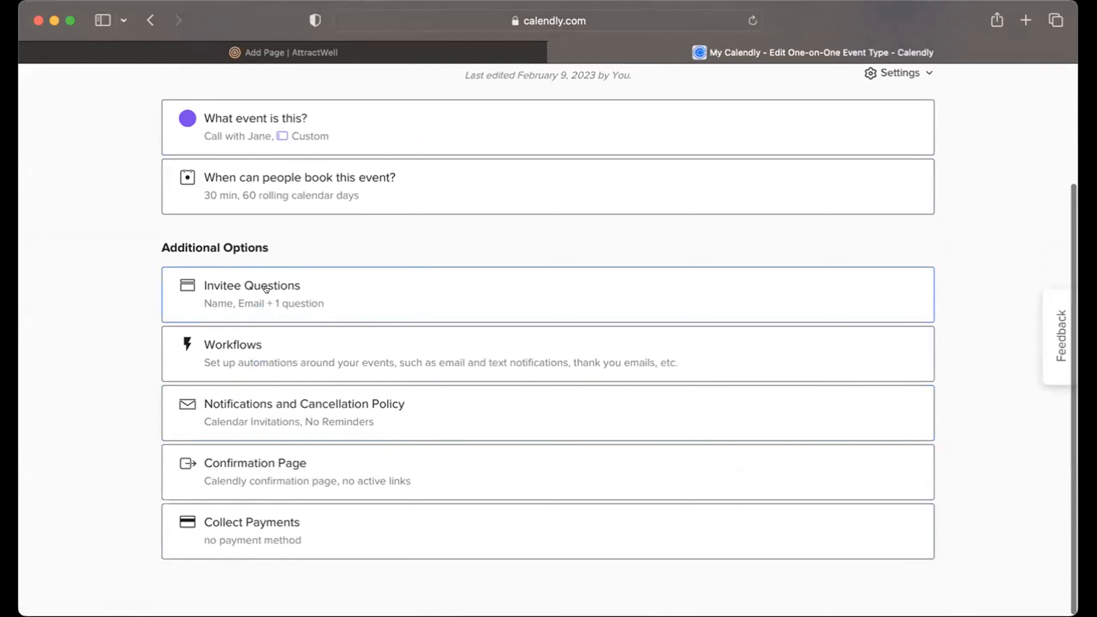
{"action": "left_click", "coordinate": [281, 278]}
{"action": "scroll", "coordinate": [331, 536], "scroll_direction": "down", "scroll_amount": 3}
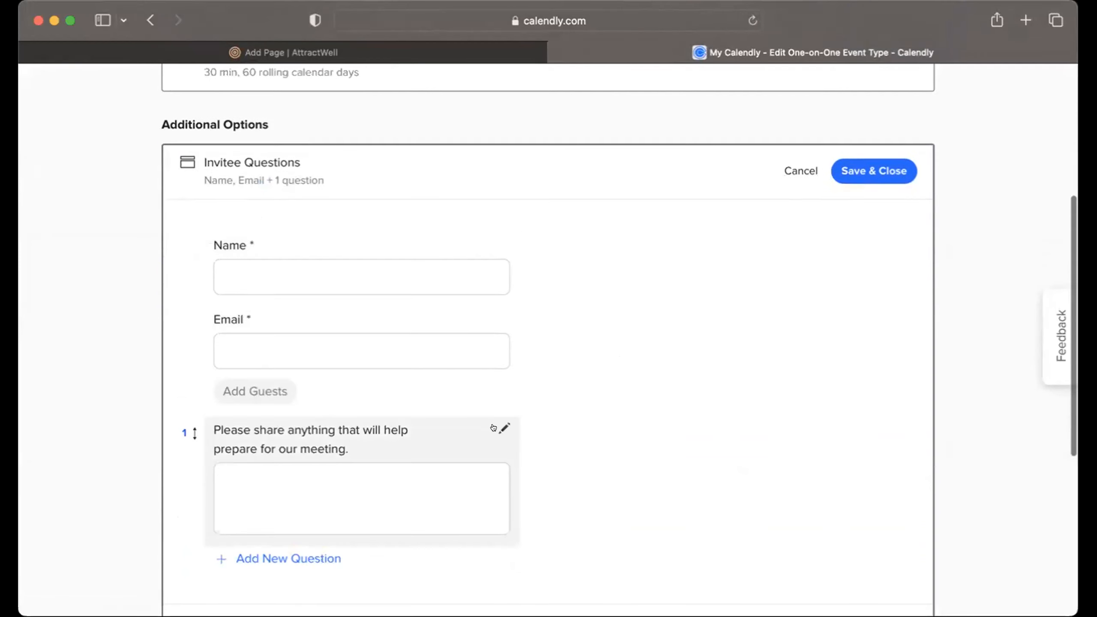
{"action": "left_click", "coordinate": [493, 428]}
{"action": "left_click", "coordinate": [444, 405]}
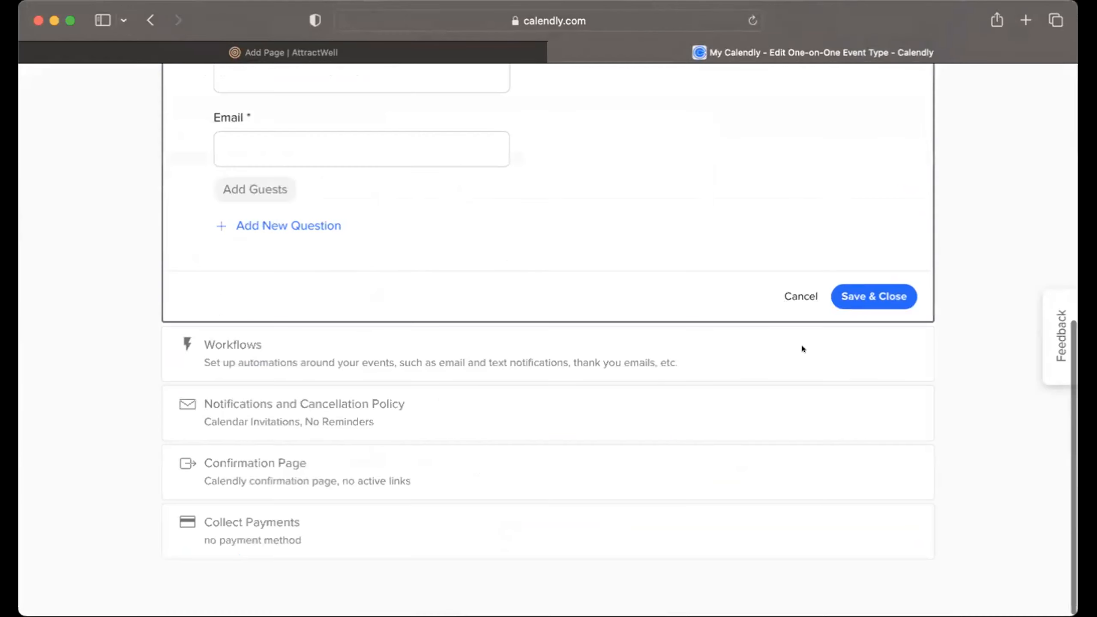
{"action": "scroll", "coordinate": [803, 348], "scroll_direction": "up", "scroll_amount": 6}
{"action": "left_click", "coordinate": [893, 578]}
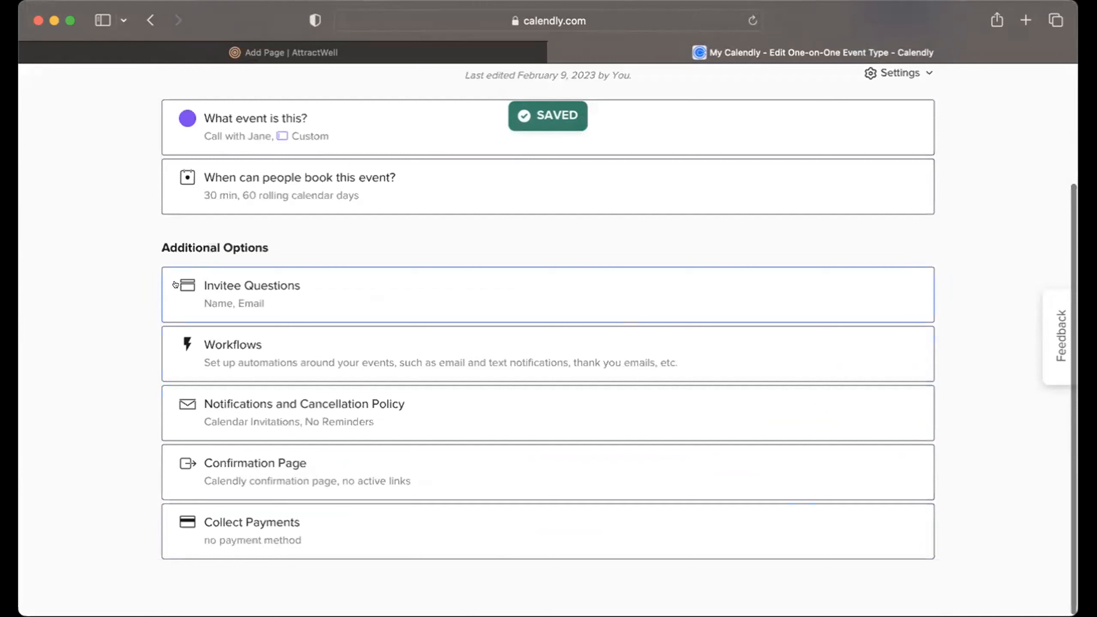
- Examine the call event's notification and cancellation policy options, including calendar invitations and email reminders
{"action": "left_click", "coordinate": [262, 405]}
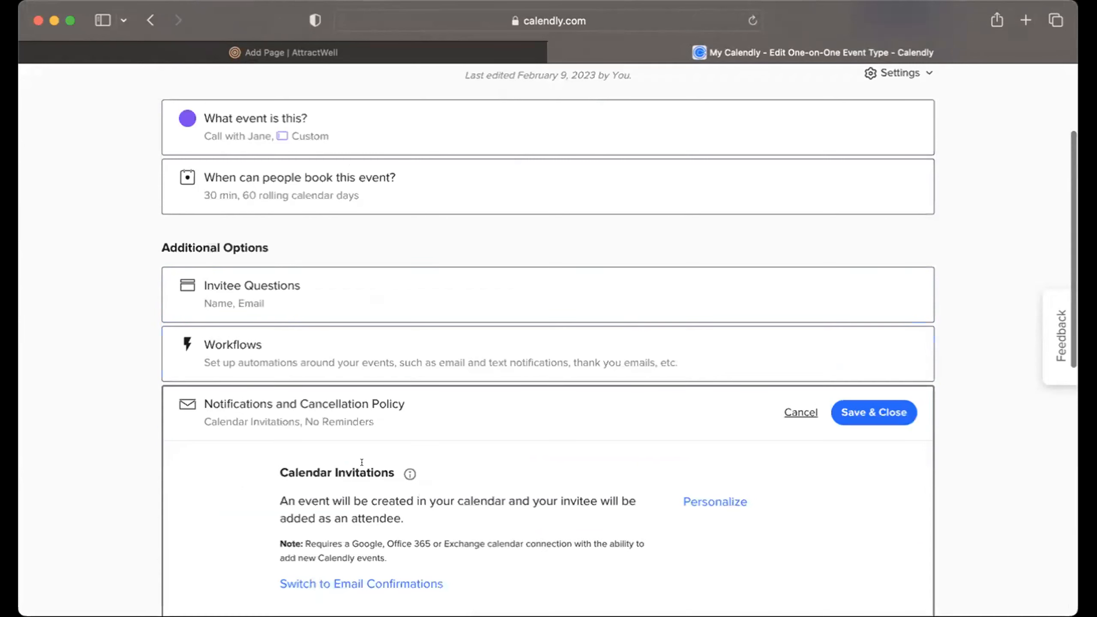
{"action": "scroll", "coordinate": [414, 274], "scroll_direction": "down", "scroll_amount": 6}
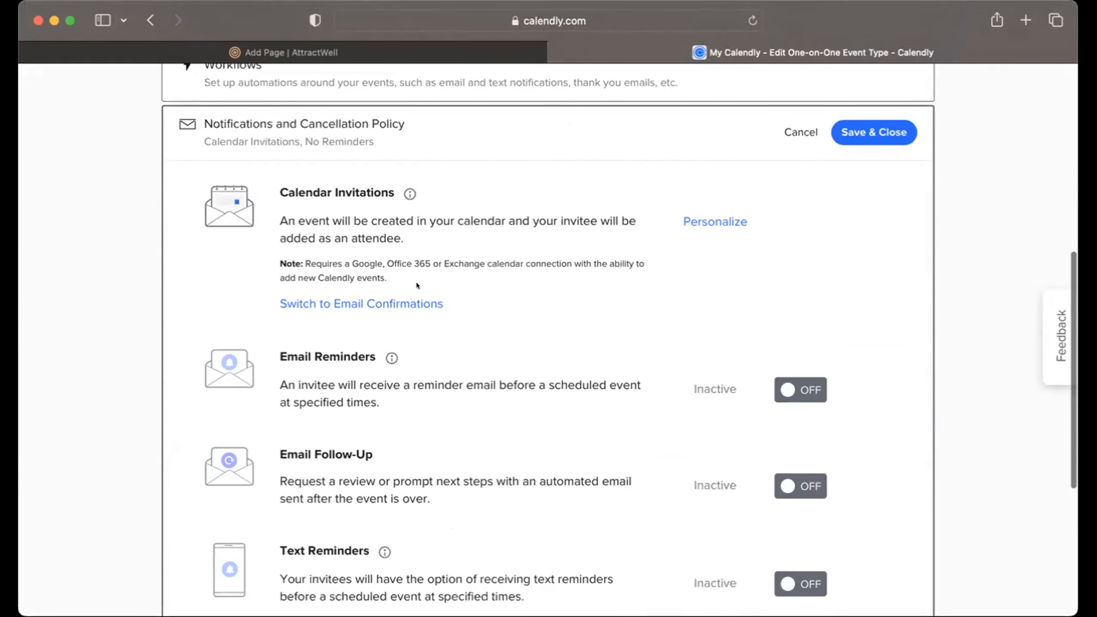
{"action": "scroll", "coordinate": [958, 202], "scroll_direction": "up", "scroll_amount": 10}
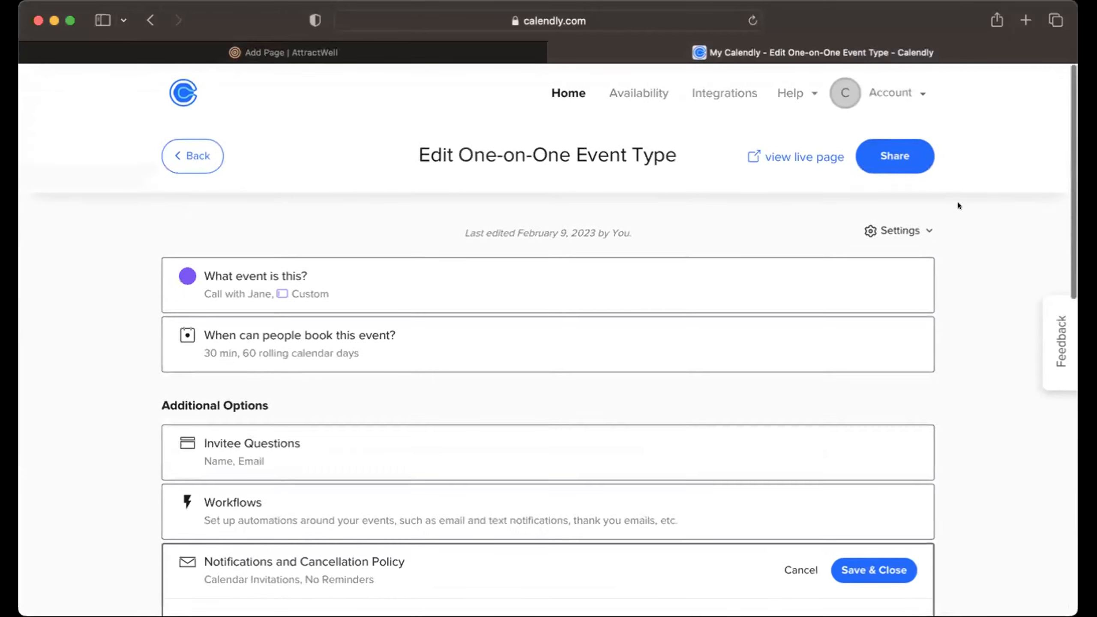
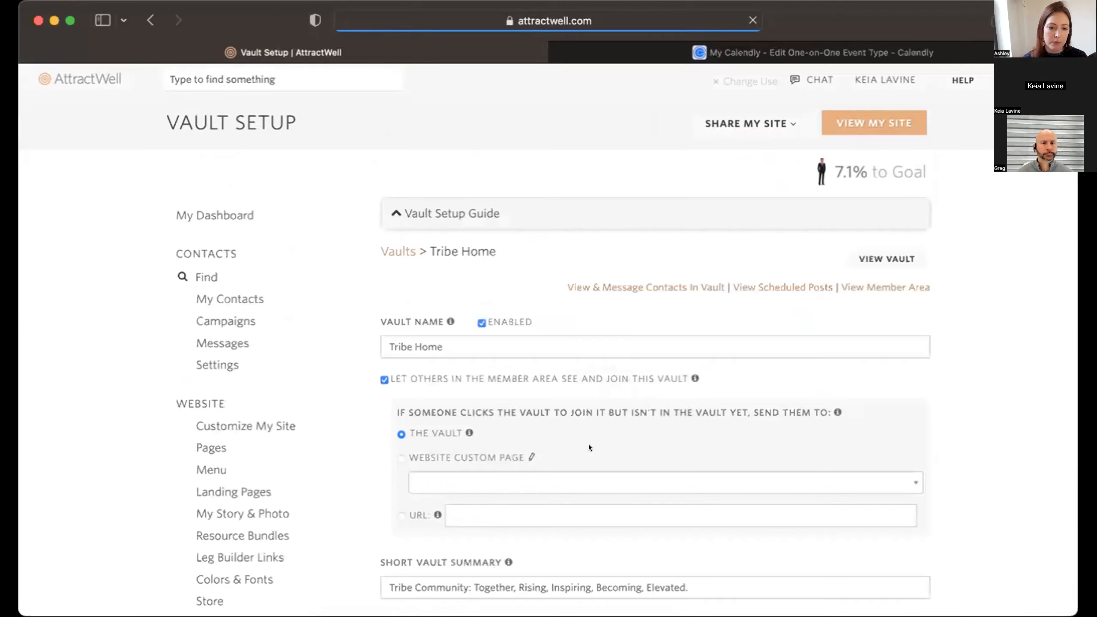
- In the Tribe Home vault's reminder settings, enable the first and second inactivity reminder emails for online classes
{"action": "scroll", "coordinate": [586, 445], "scroll_direction": "down", "scroll_amount": 3}
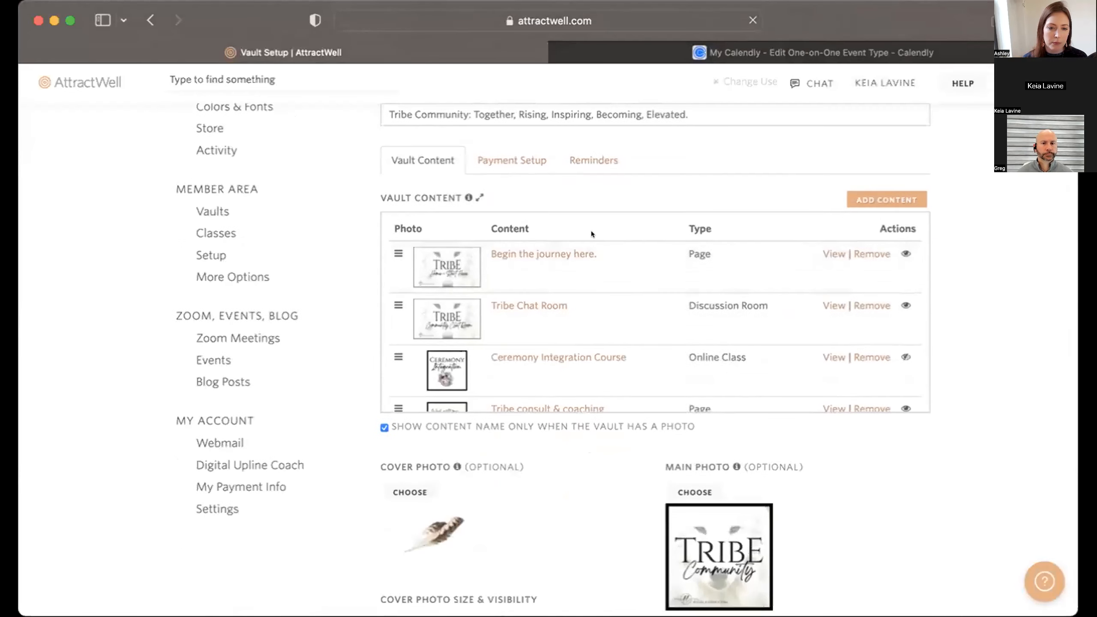
{"action": "left_click", "coordinate": [593, 160]}
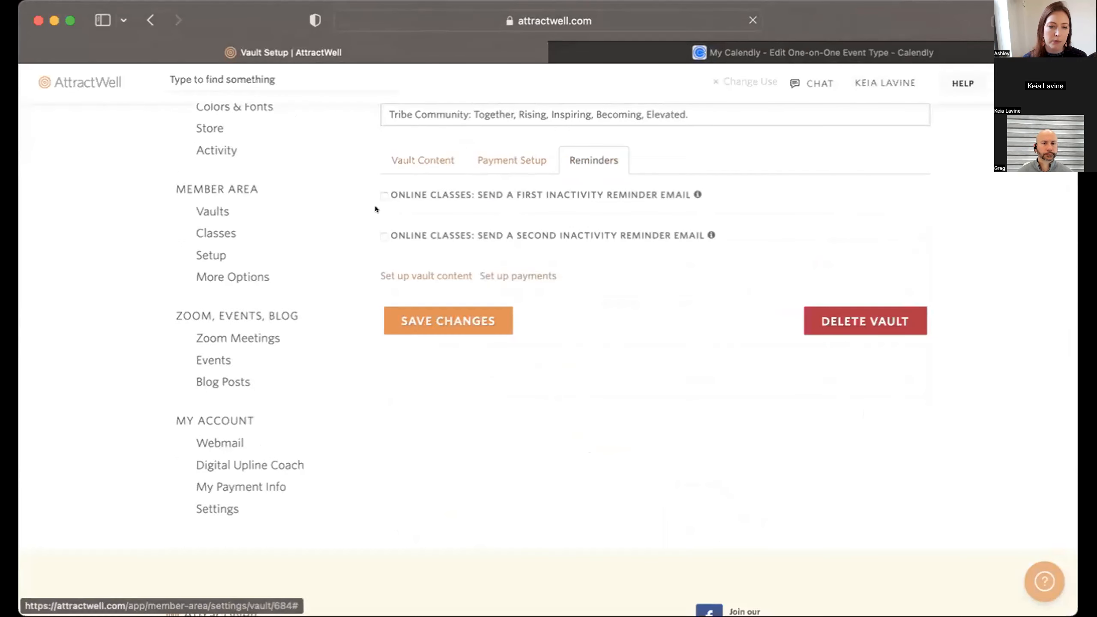
{"action": "left_click", "coordinate": [384, 195]}
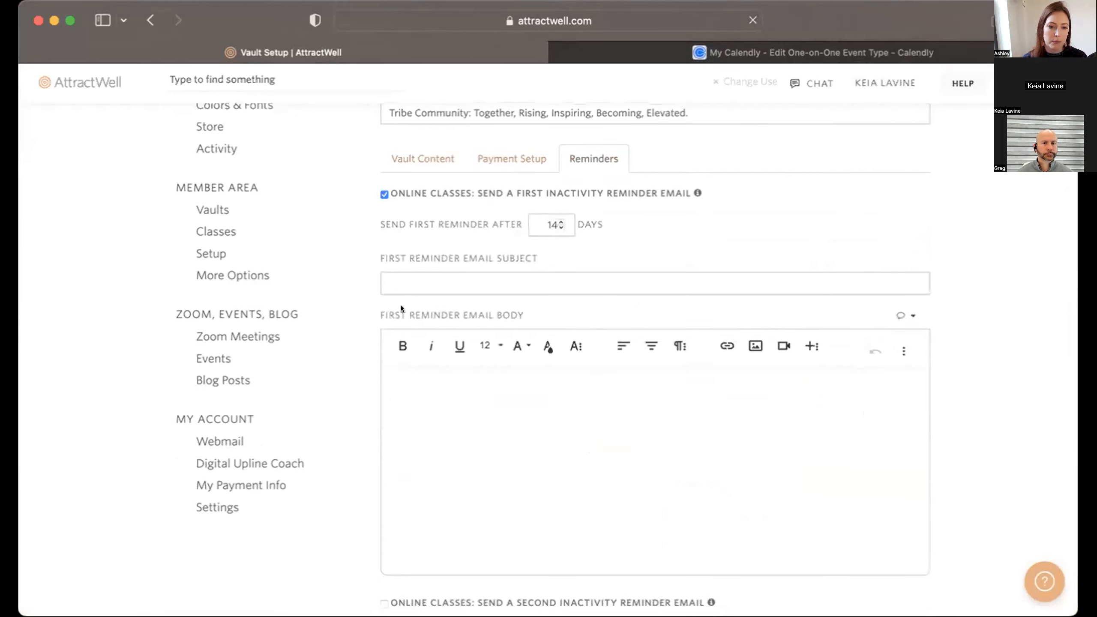
{"action": "scroll", "coordinate": [401, 306], "scroll_direction": "down", "scroll_amount": 4}
{"action": "left_click", "coordinate": [381, 430]}
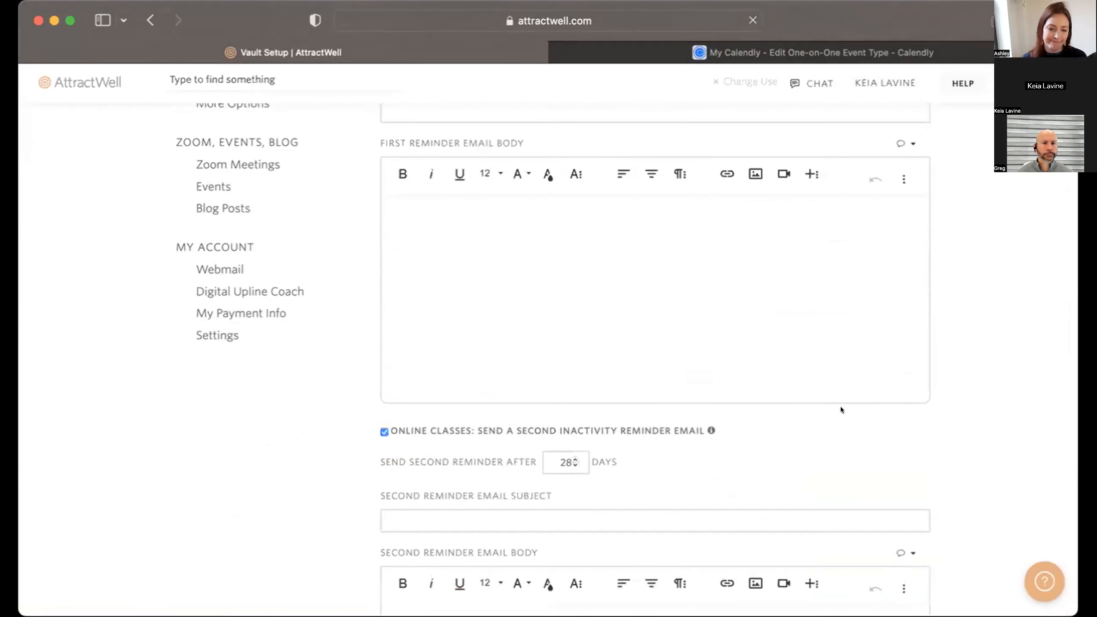
{"action": "scroll", "coordinate": [880, 398], "scroll_direction": "up", "scroll_amount": 3}
{"action": "scroll", "coordinate": [880, 400], "scroll_direction": "up", "scroll_amount": 1}
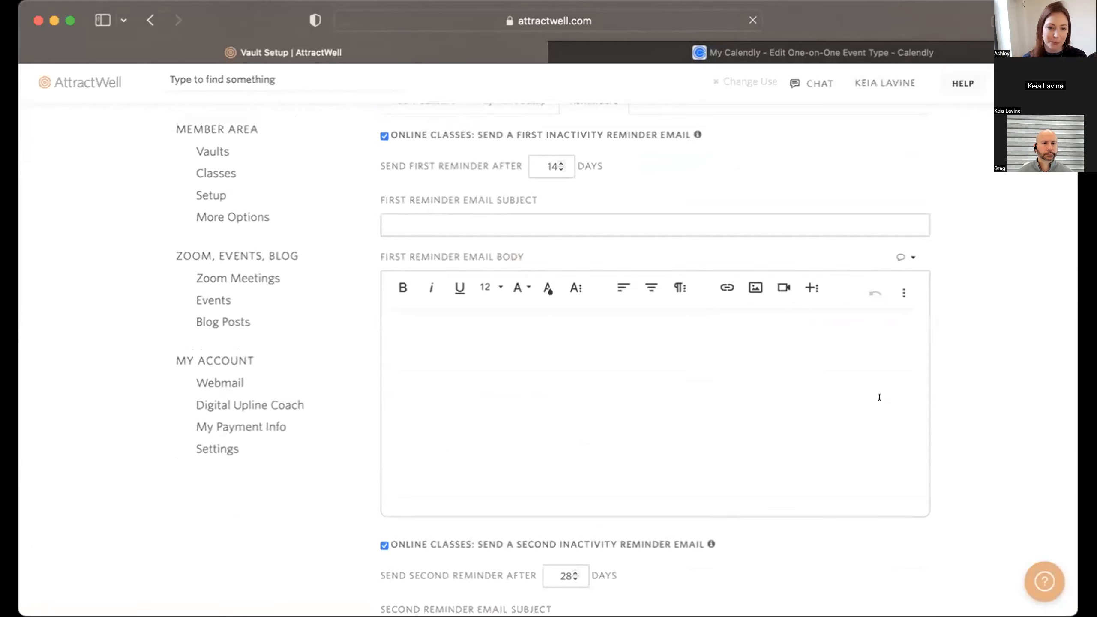
{"action": "scroll", "coordinate": [991, 333], "scroll_direction": "up", "scroll_amount": 3}
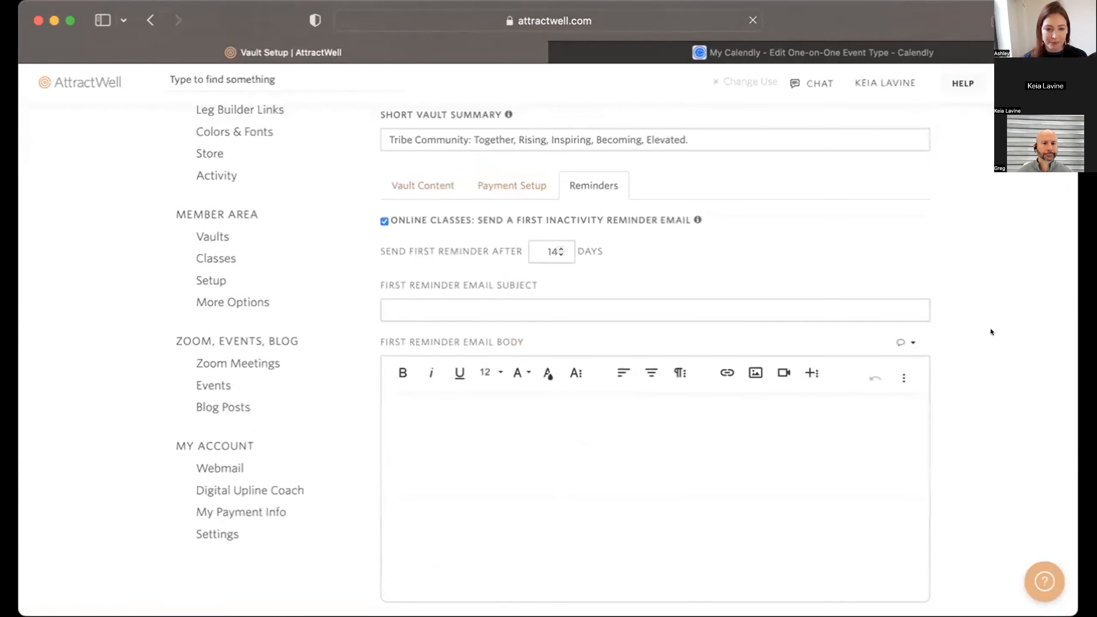
{"action": "scroll", "coordinate": [991, 332], "scroll_direction": "down", "scroll_amount": 1}
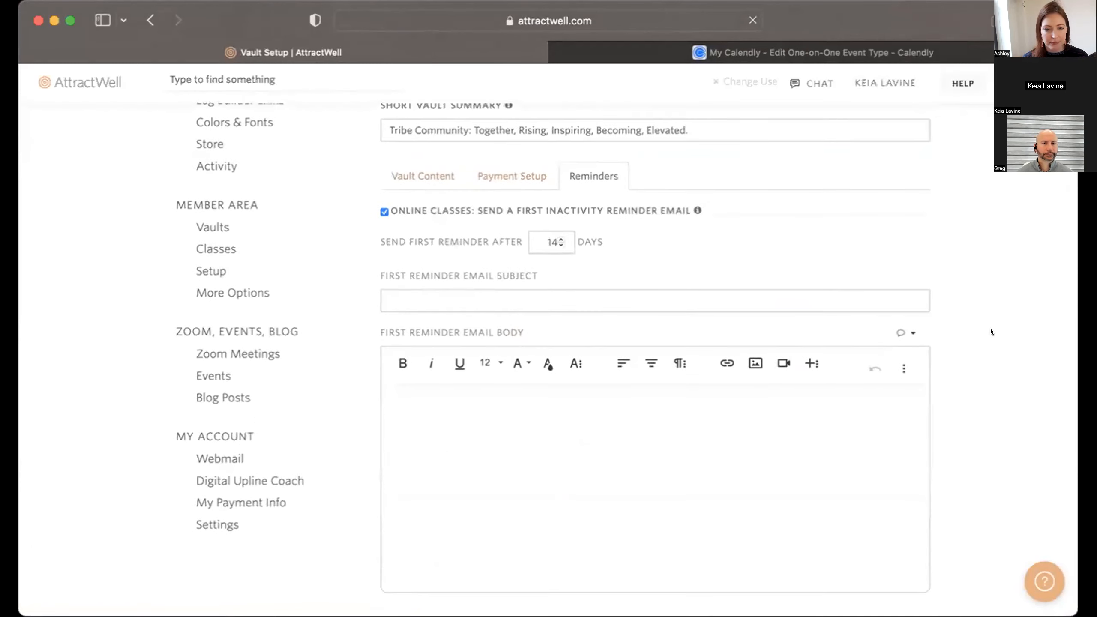
{"action": "scroll", "coordinate": [991, 331], "scroll_direction": "down", "scroll_amount": 1}
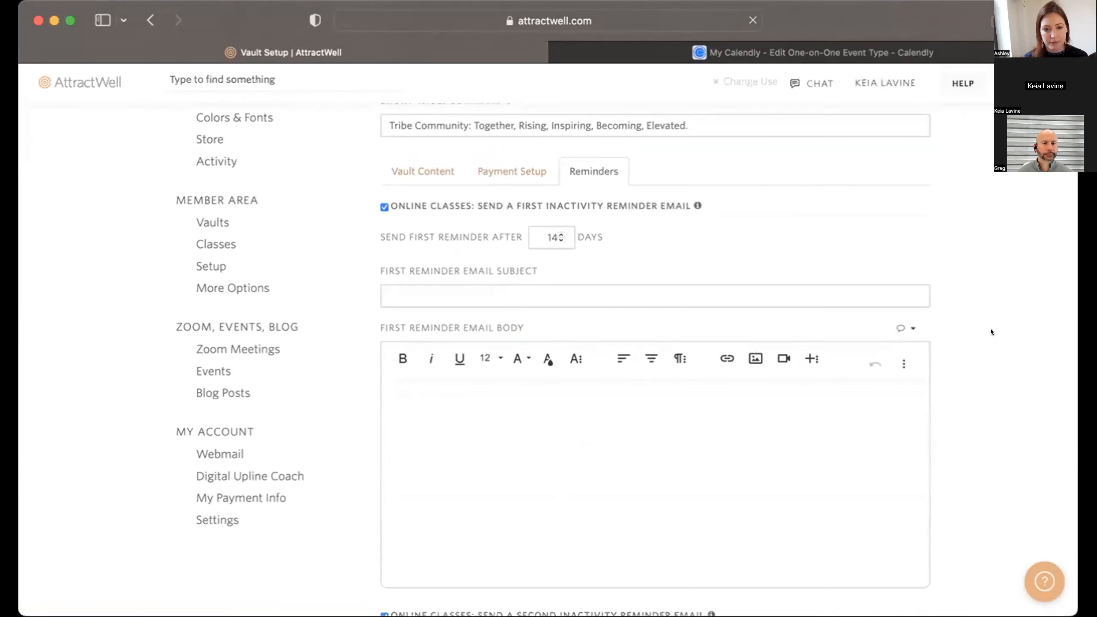
{"action": "scroll", "coordinate": [991, 332], "scroll_direction": "down", "scroll_amount": 1}
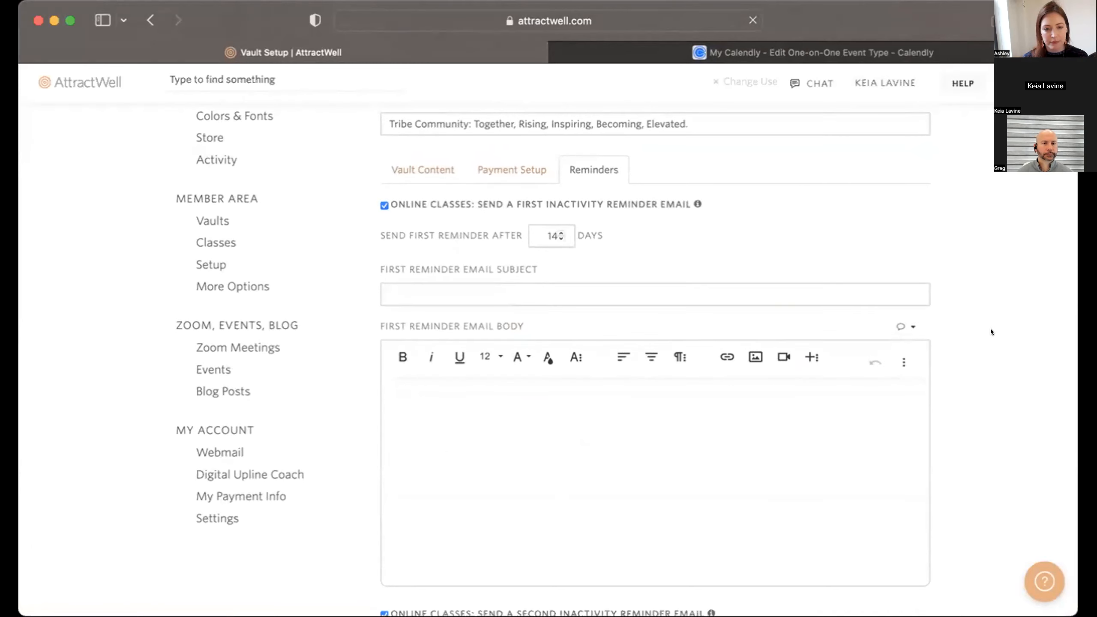
{"action": "scroll", "coordinate": [991, 331], "scroll_direction": "down", "scroll_amount": 1}
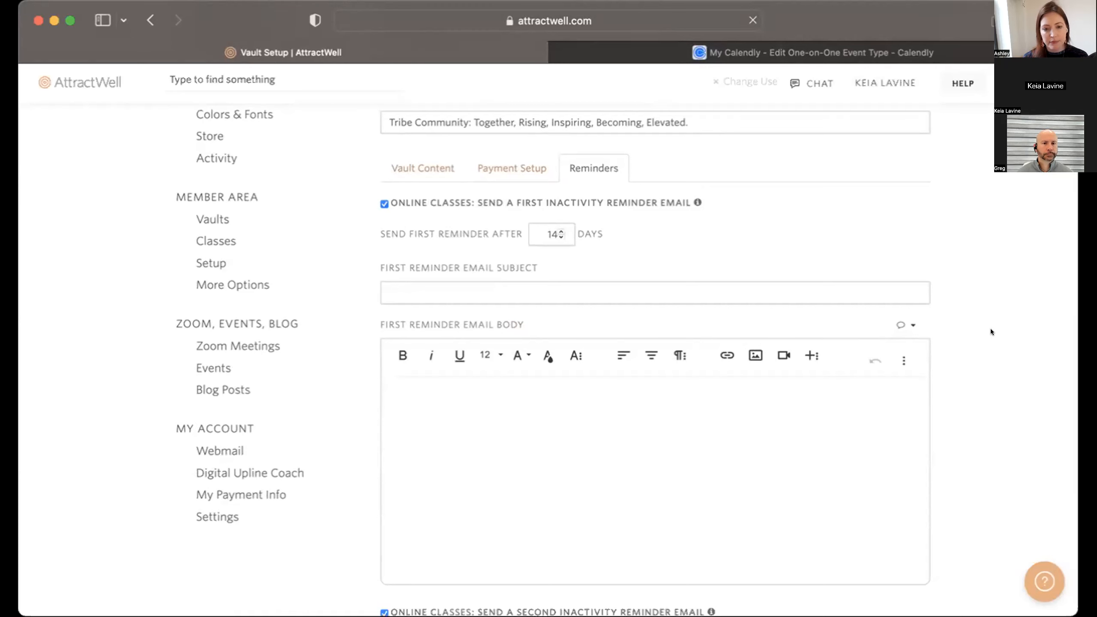
{"action": "scroll", "coordinate": [991, 331], "scroll_direction": "down", "scroll_amount": 2}
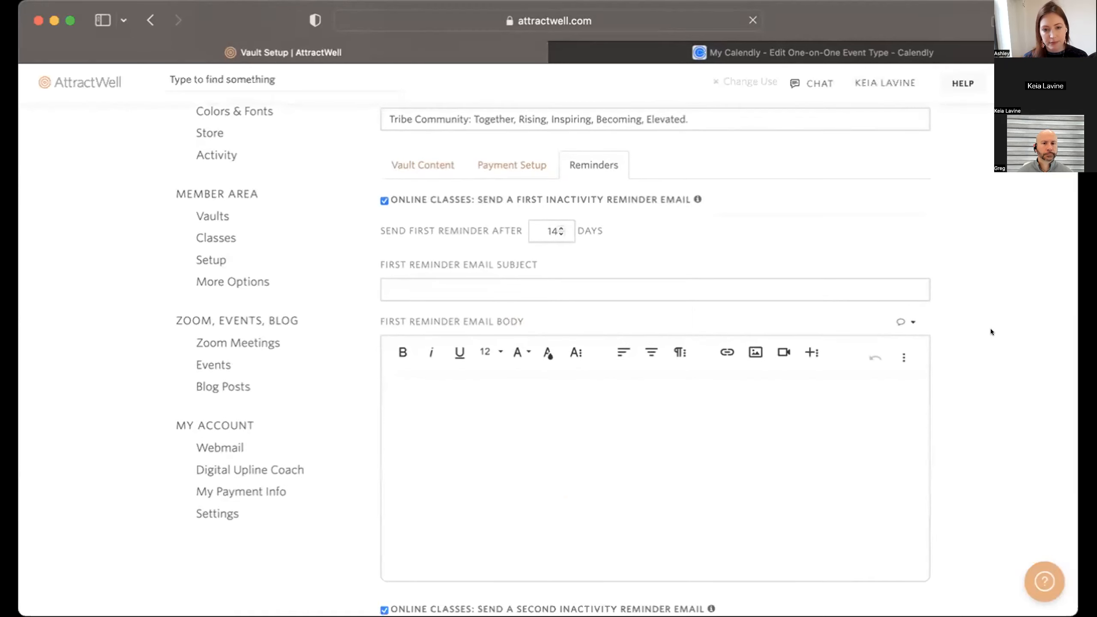
- Examine the vault's first and second inactivity reminder settings, including the delay, email subject and email body fields
{"action": "scroll", "coordinate": [991, 332], "scroll_direction": "up", "scroll_amount": 1}
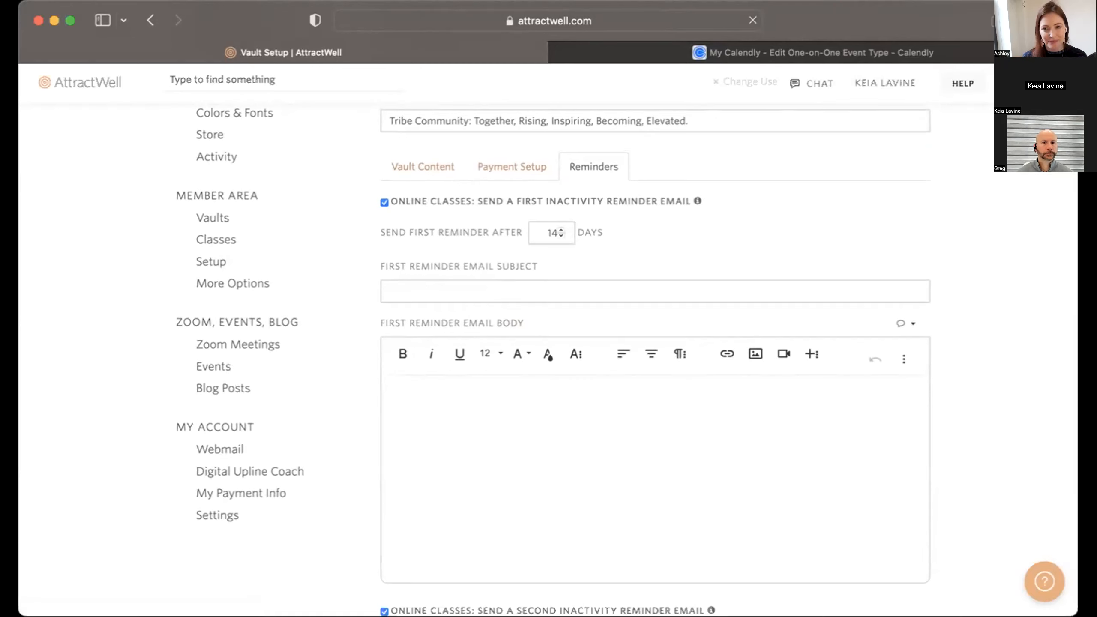
{"action": "scroll", "coordinate": [717, 257], "scroll_direction": "up", "scroll_amount": 1}
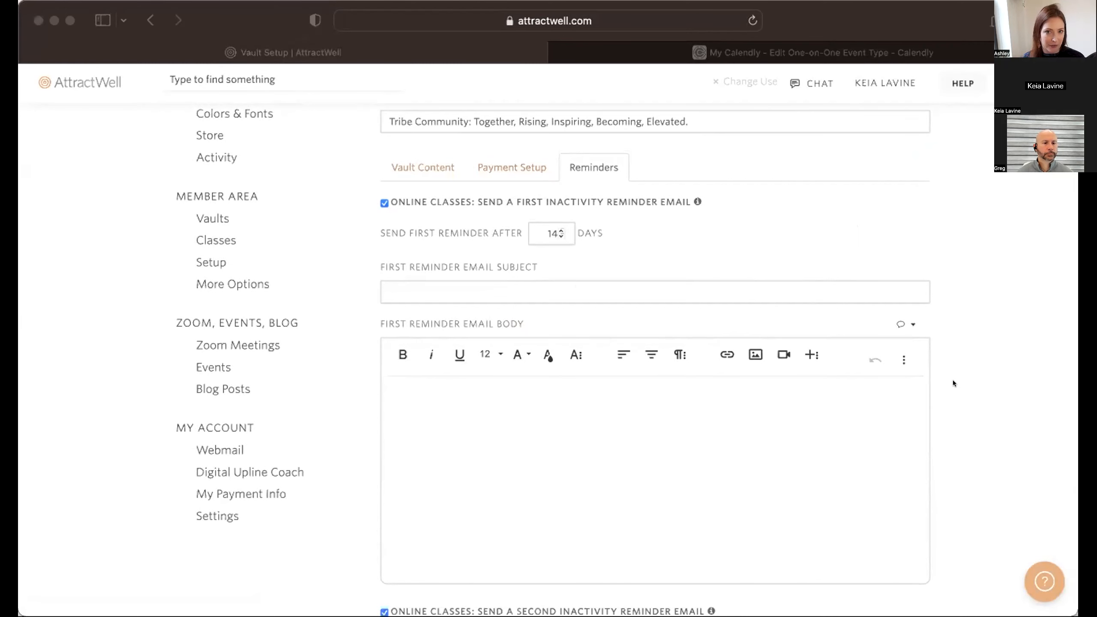
{"action": "scroll", "coordinate": [954, 381], "scroll_direction": "down", "scroll_amount": 5}
{"action": "scroll", "coordinate": [953, 381], "scroll_direction": "up", "scroll_amount": 2}
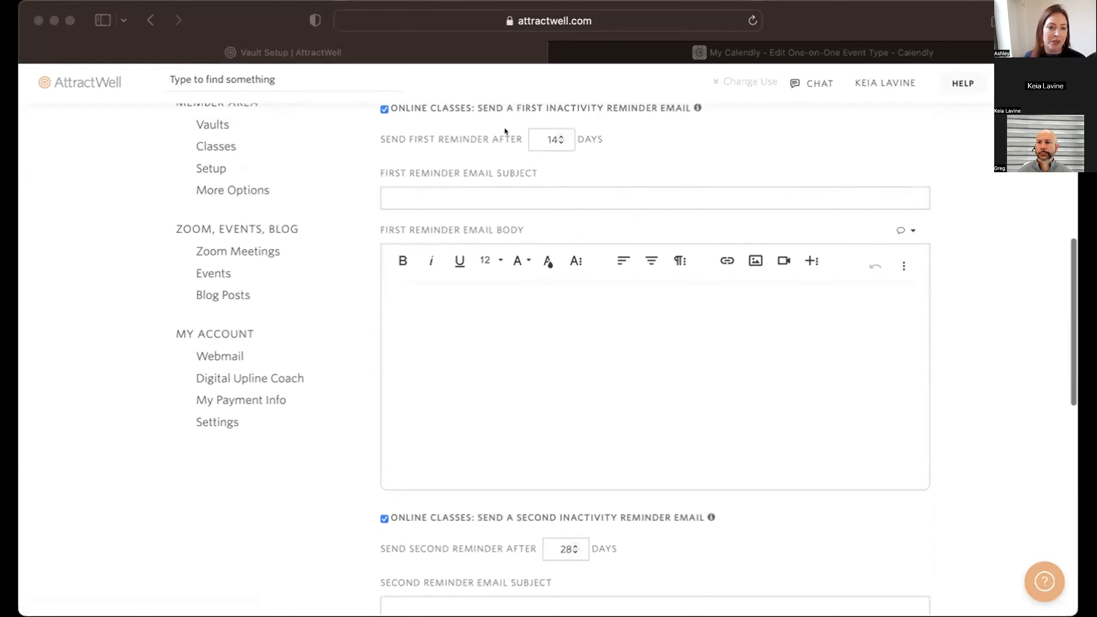
{"action": "left_click", "coordinate": [591, 139]}
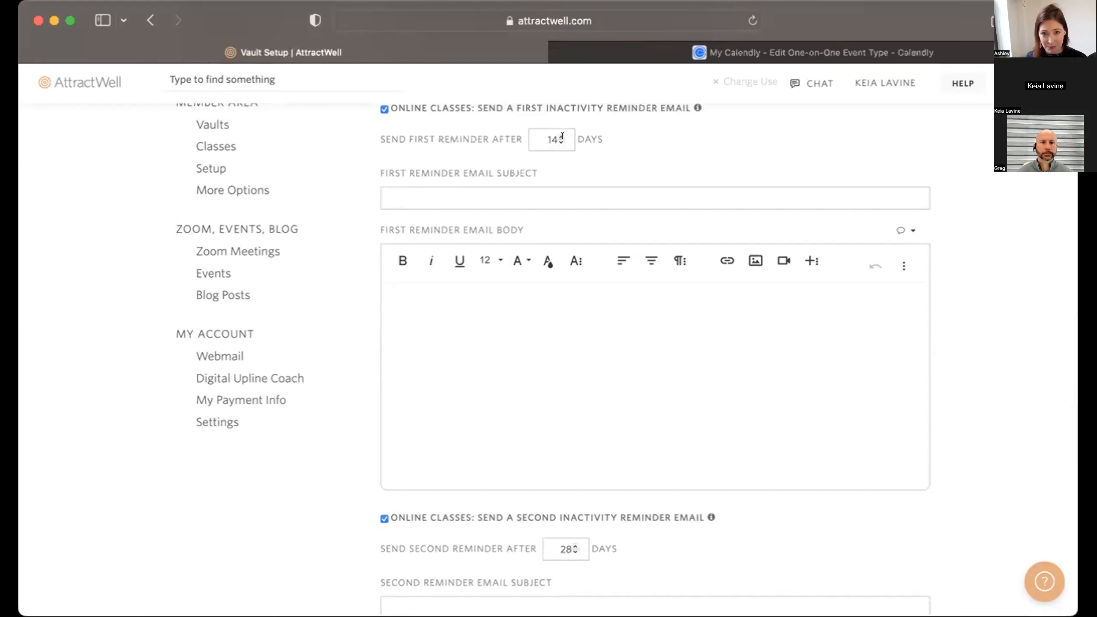
{"action": "scroll", "coordinate": [640, 383], "scroll_direction": "down", "scroll_amount": 8}
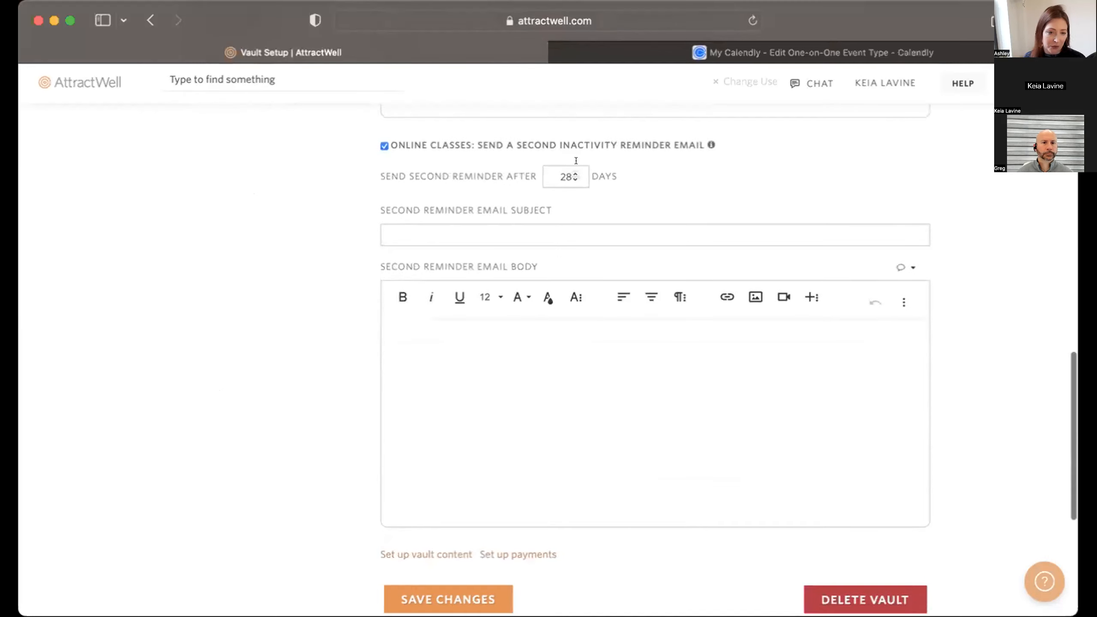
{"action": "scroll", "coordinate": [650, 235], "scroll_direction": "up", "scroll_amount": 10}
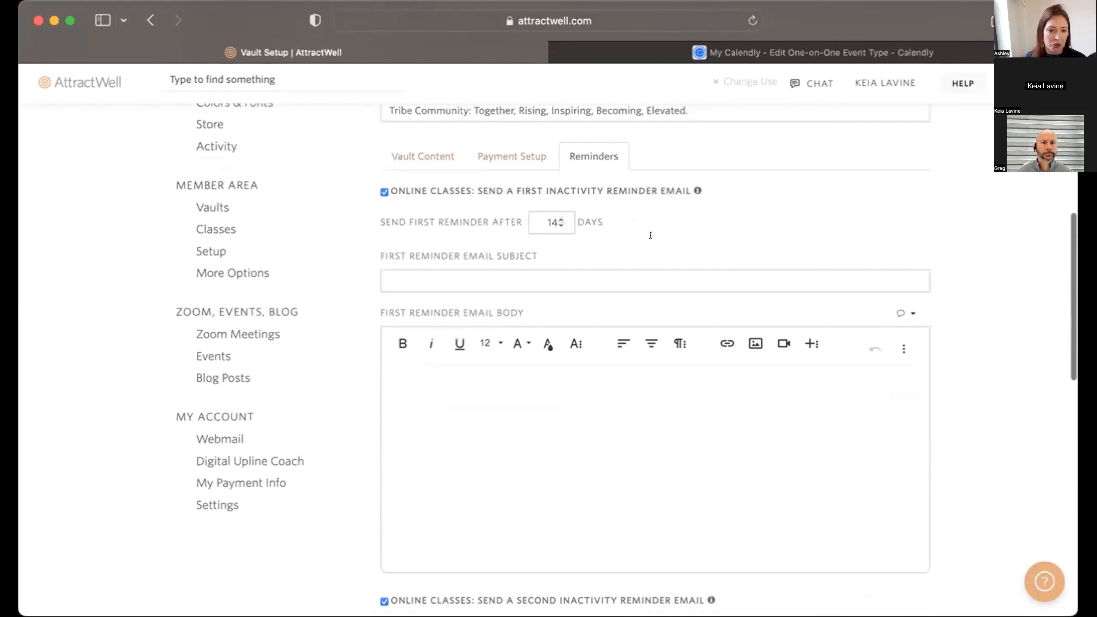
{"action": "scroll", "coordinate": [651, 244], "scroll_direction": "up", "scroll_amount": 2}
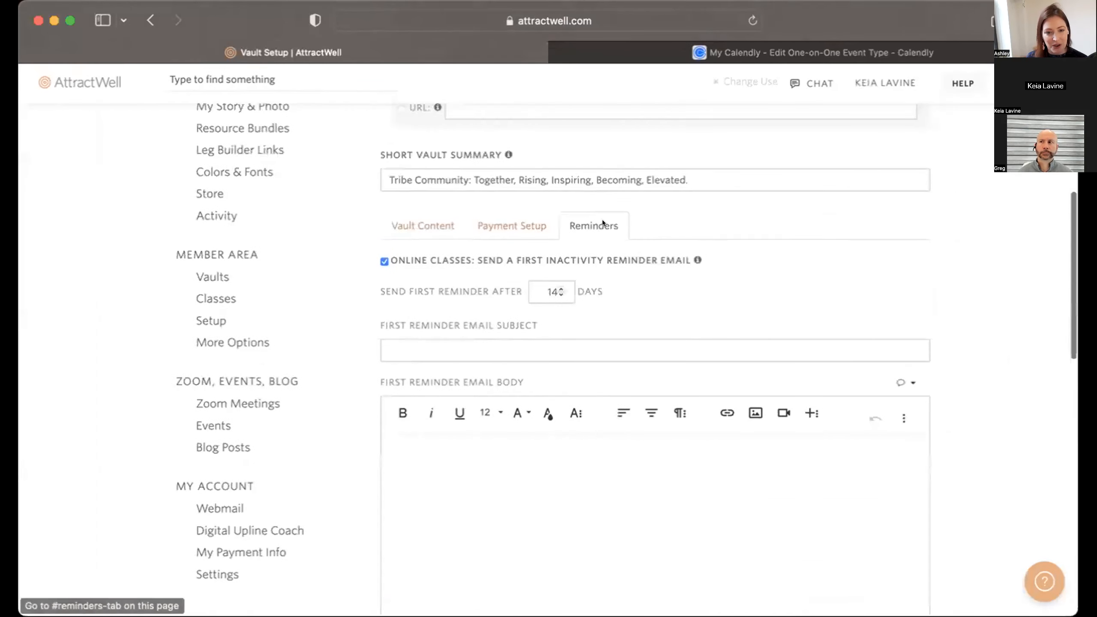
- From the vault content, open the Ceremony Integration Course's Review & Testimonial lesson and examine its discussion, homework and completion automation settings
{"action": "left_click", "coordinate": [433, 223]}
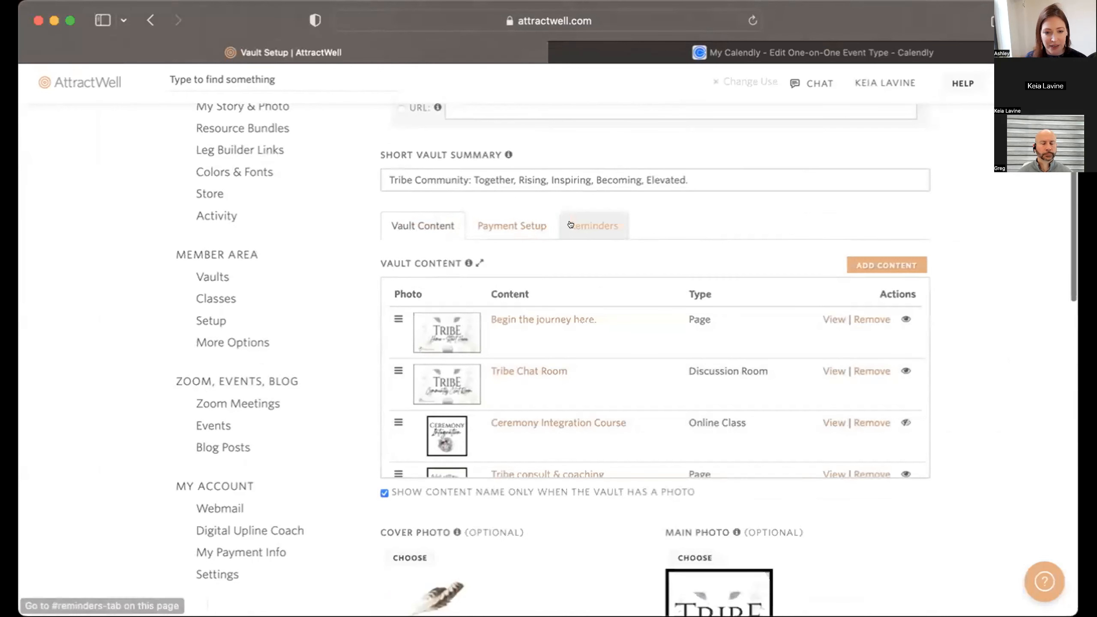
{"action": "left_click", "coordinate": [581, 422]}
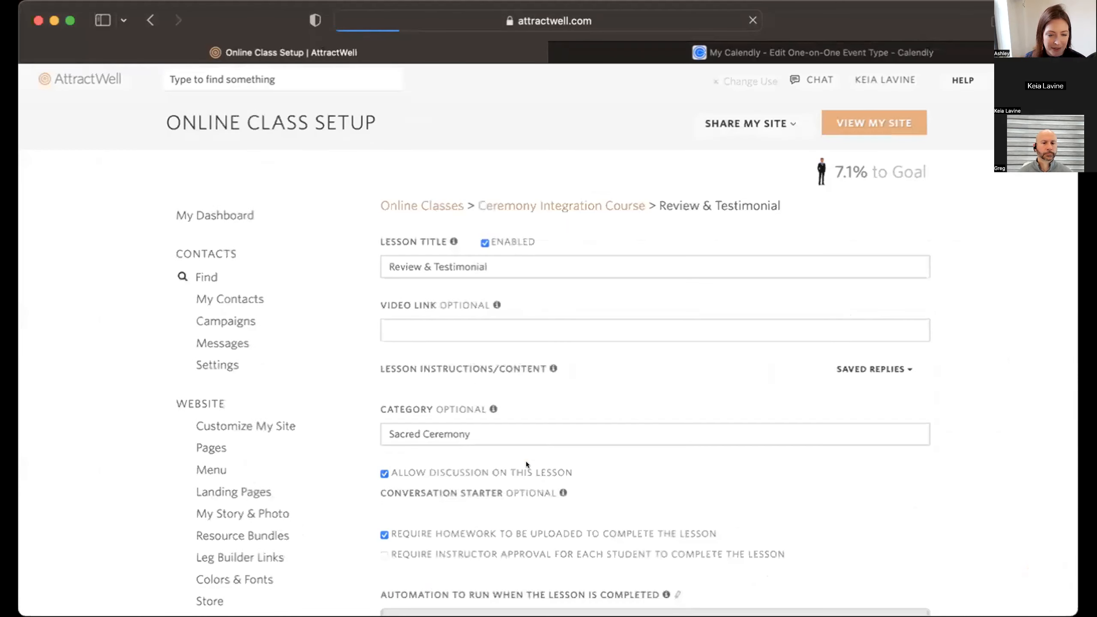
{"action": "scroll", "coordinate": [526, 461], "scroll_direction": "down", "scroll_amount": 15}
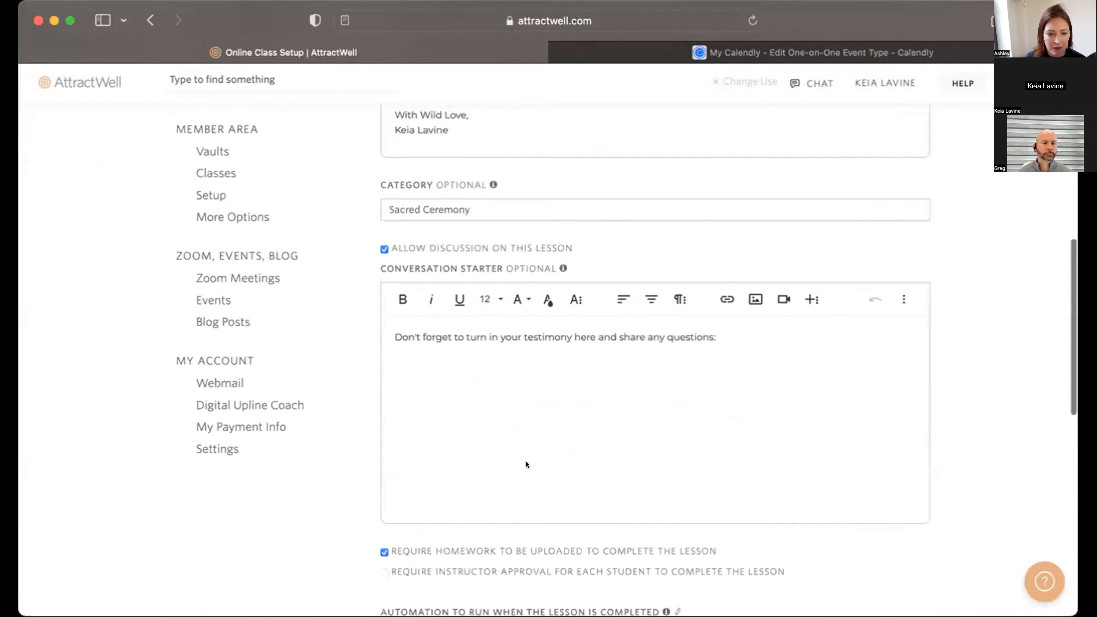
{"action": "scroll", "coordinate": [526, 461], "scroll_direction": "down", "scroll_amount": 5}
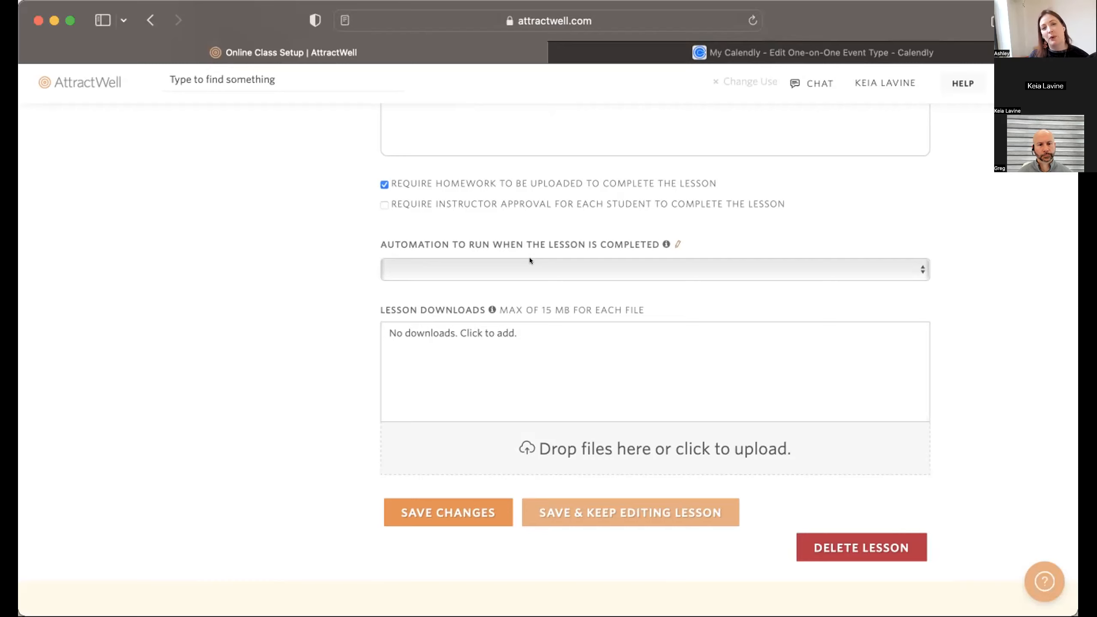
{"action": "scroll", "coordinate": [529, 258], "scroll_direction": "up", "scroll_amount": 20}
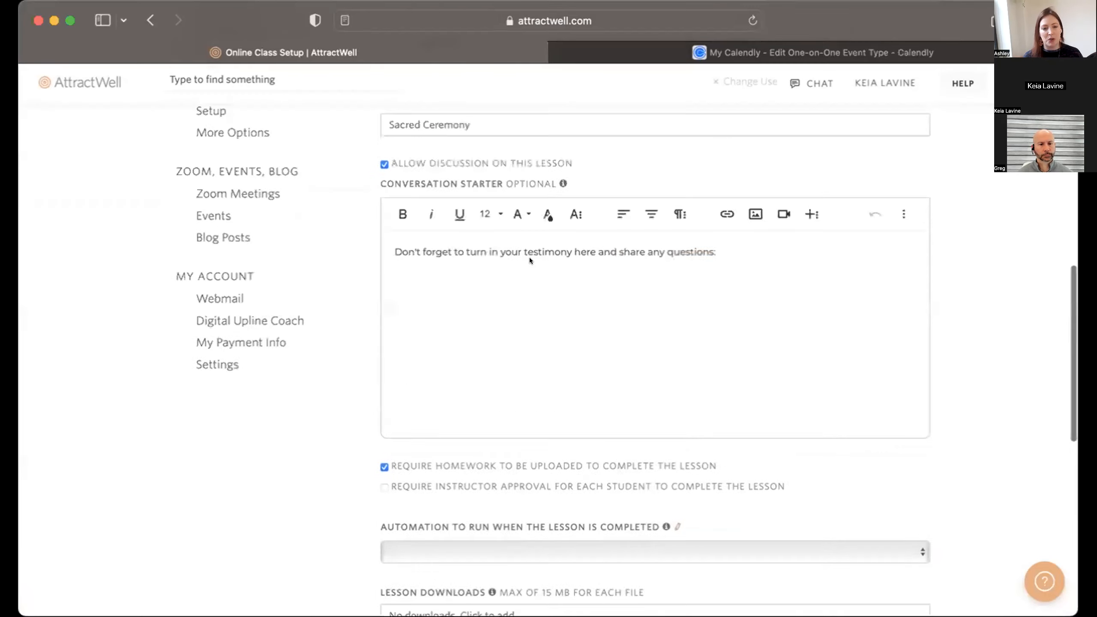
{"action": "scroll", "coordinate": [529, 257], "scroll_direction": "down", "scroll_amount": 4}
{"action": "scroll", "coordinate": [530, 257], "scroll_direction": "down", "scroll_amount": 10}
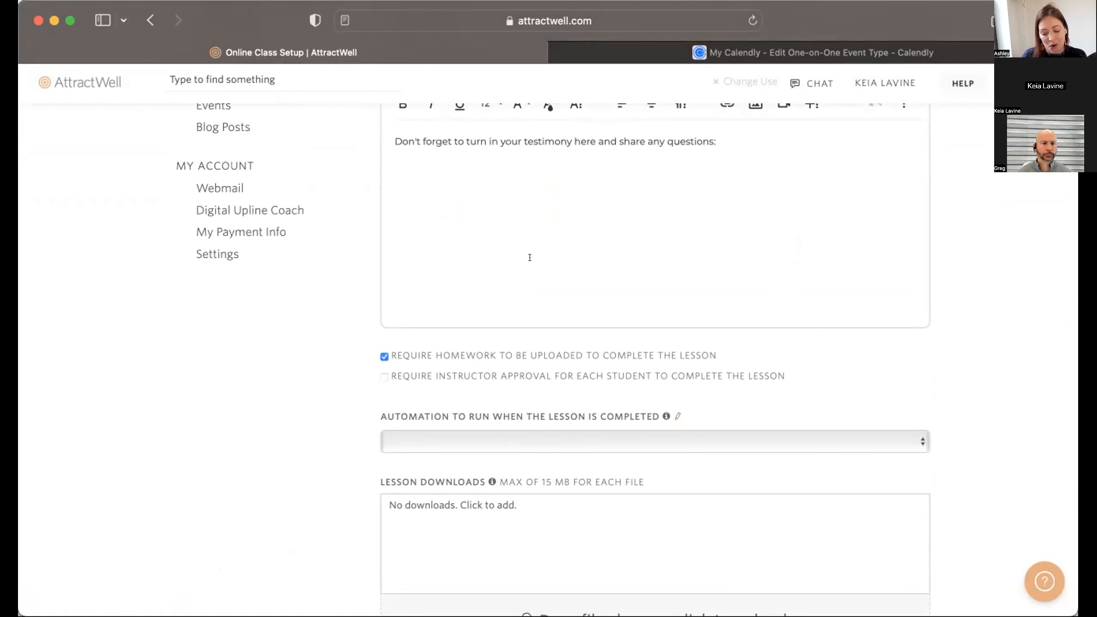
{"action": "scroll", "coordinate": [650, 396], "scroll_direction": "down", "scroll_amount": 1}
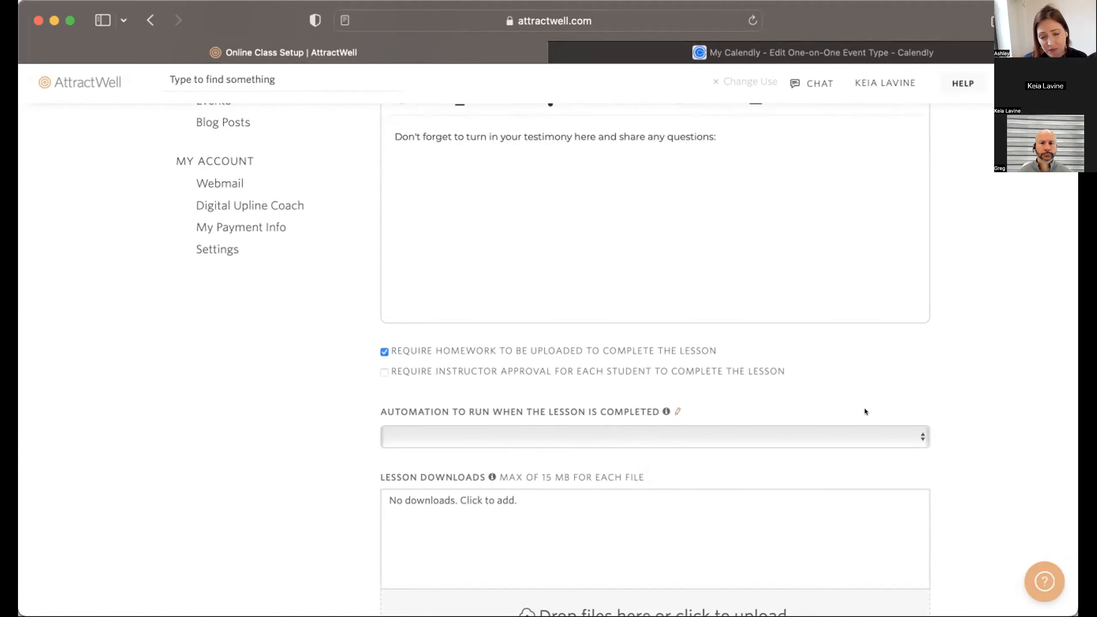
{"action": "scroll", "coordinate": [866, 407], "scroll_direction": "up", "scroll_amount": 15}
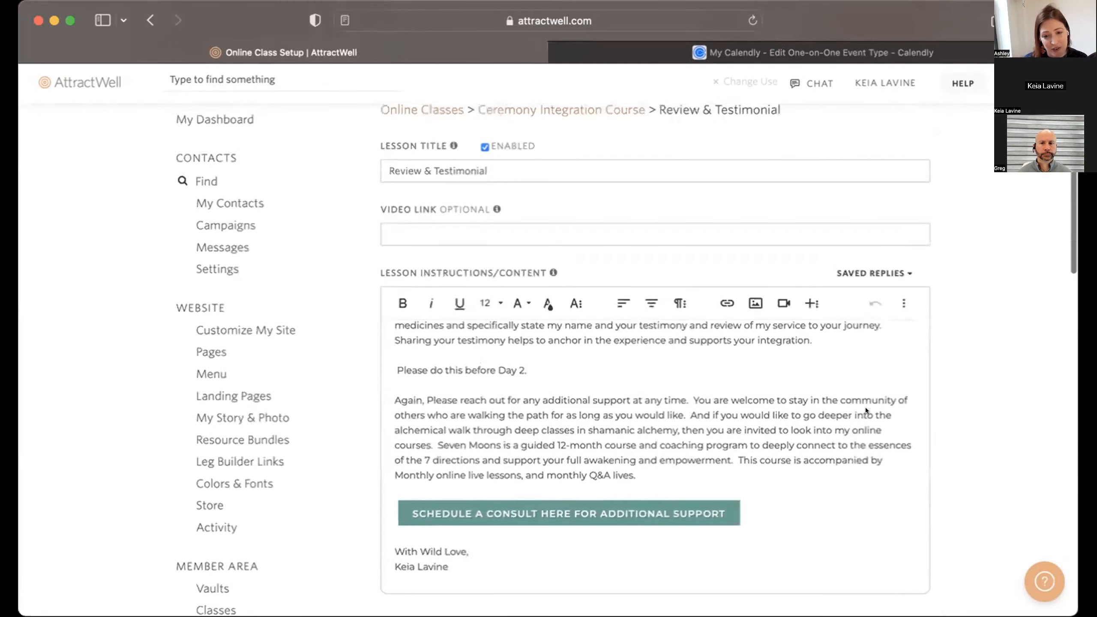
{"action": "scroll", "coordinate": [865, 407], "scroll_direction": "down", "scroll_amount": 15}
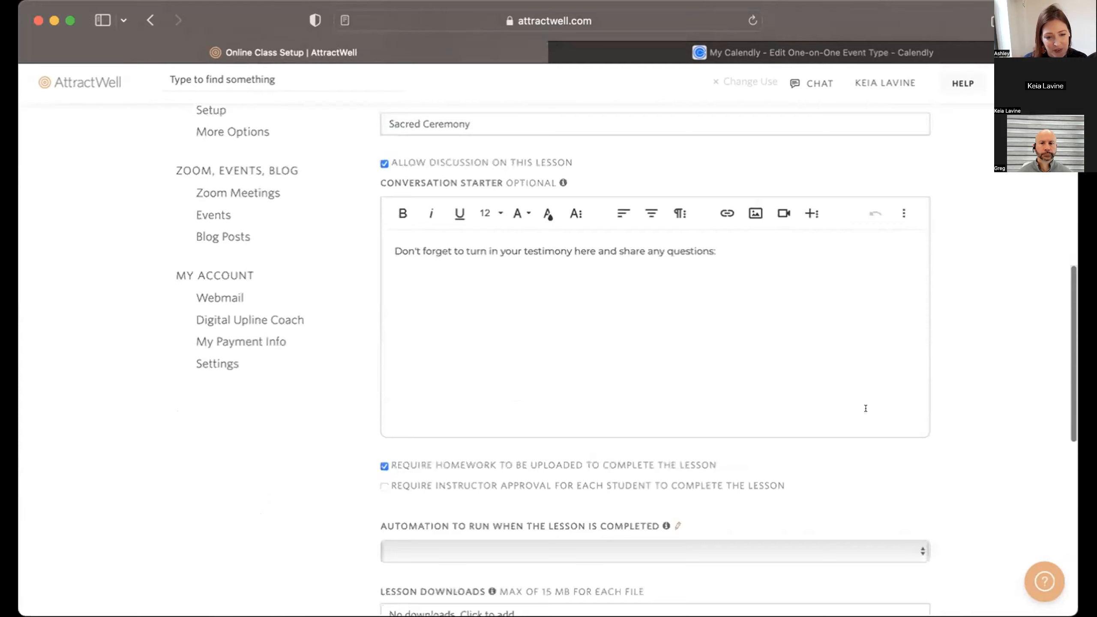
{"action": "scroll", "coordinate": [866, 407], "scroll_direction": "down", "scroll_amount": 1}
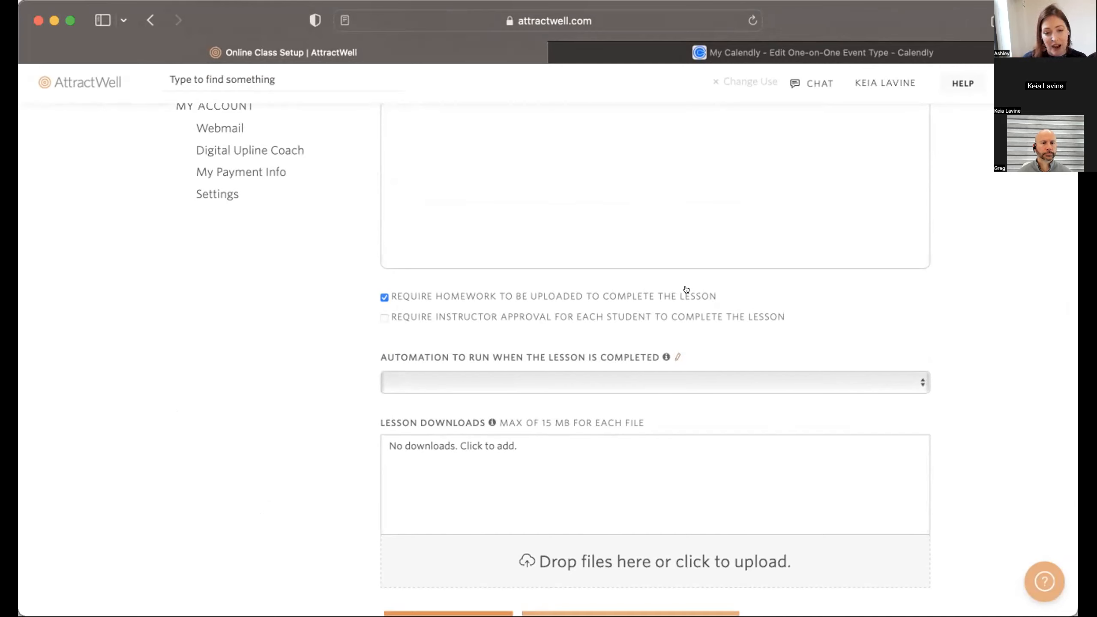
- Enable instructor approval for each student on the lesson, view the student email fields it offers, and disable it again
{"action": "left_click", "coordinate": [423, 316]}
{"action": "scroll", "coordinate": [524, 500], "scroll_direction": "down", "scroll_amount": 5}
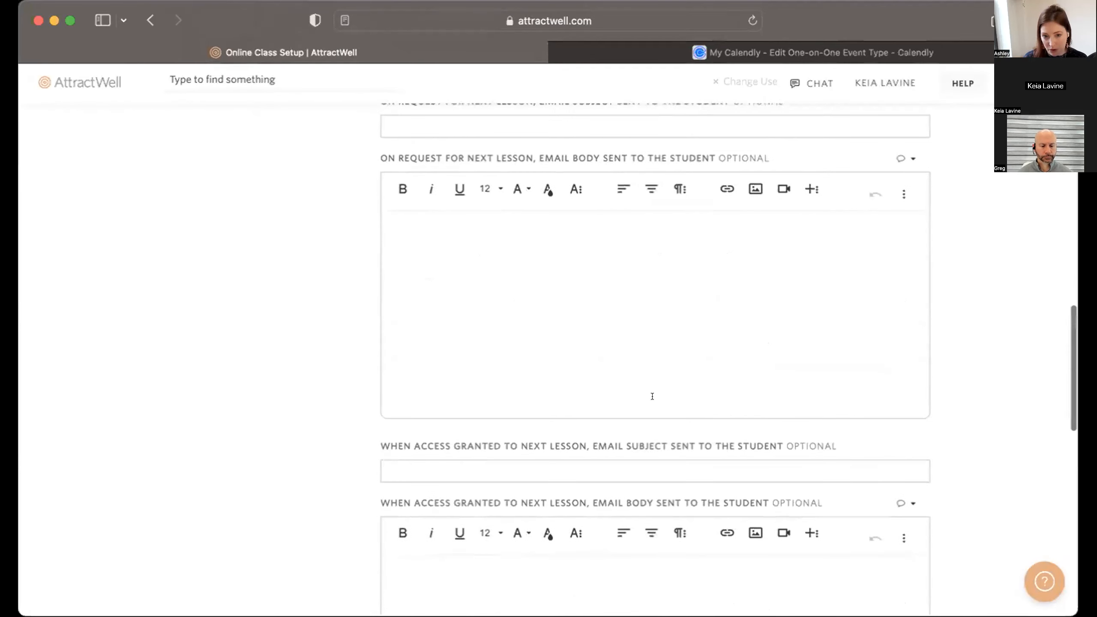
{"action": "scroll", "coordinate": [702, 294], "scroll_direction": "up", "scroll_amount": 2}
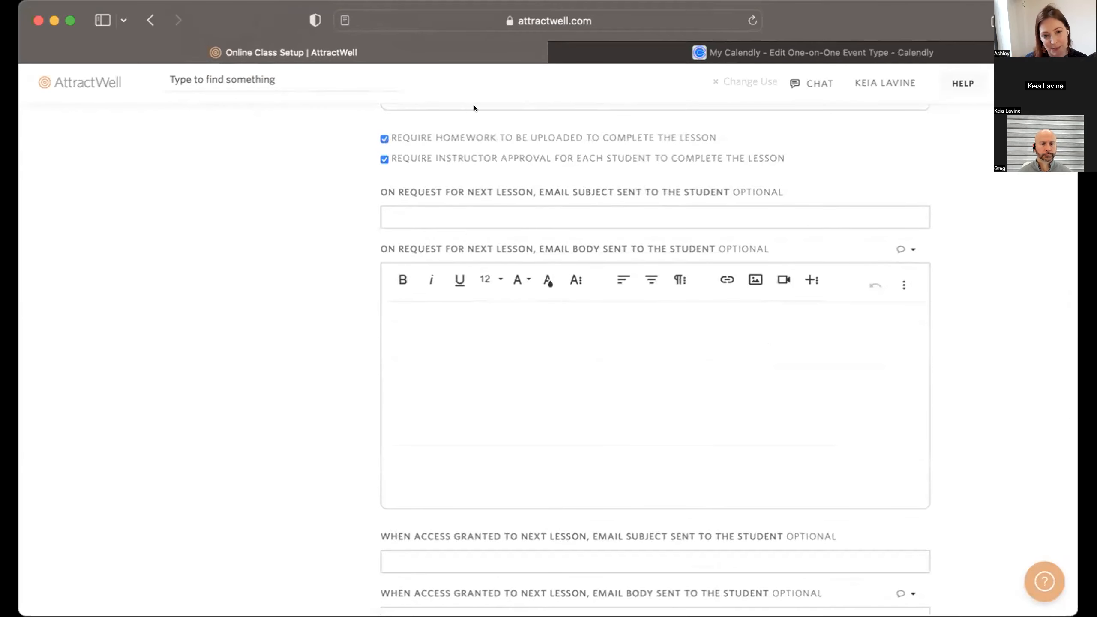
{"action": "left_click", "coordinate": [381, 157]}
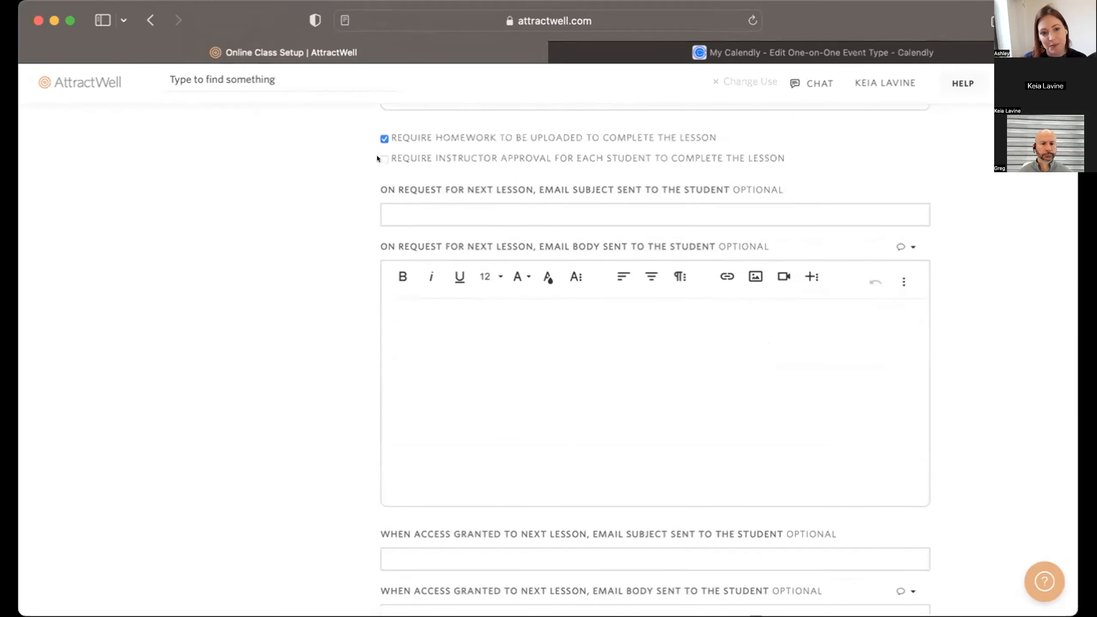
{"action": "scroll", "coordinate": [834, 416], "scroll_direction": "up", "scroll_amount": 6}
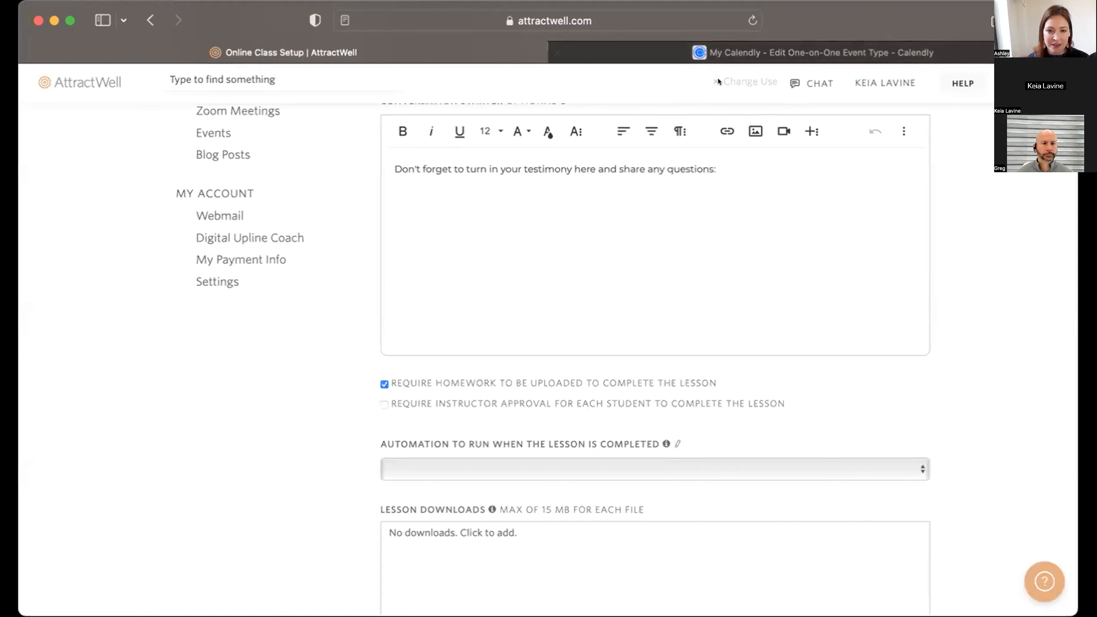
- Change to the demo customer's account, searching the customer list for coachly and logging in as the matching customer
{"action": "type", "text": "jane"}
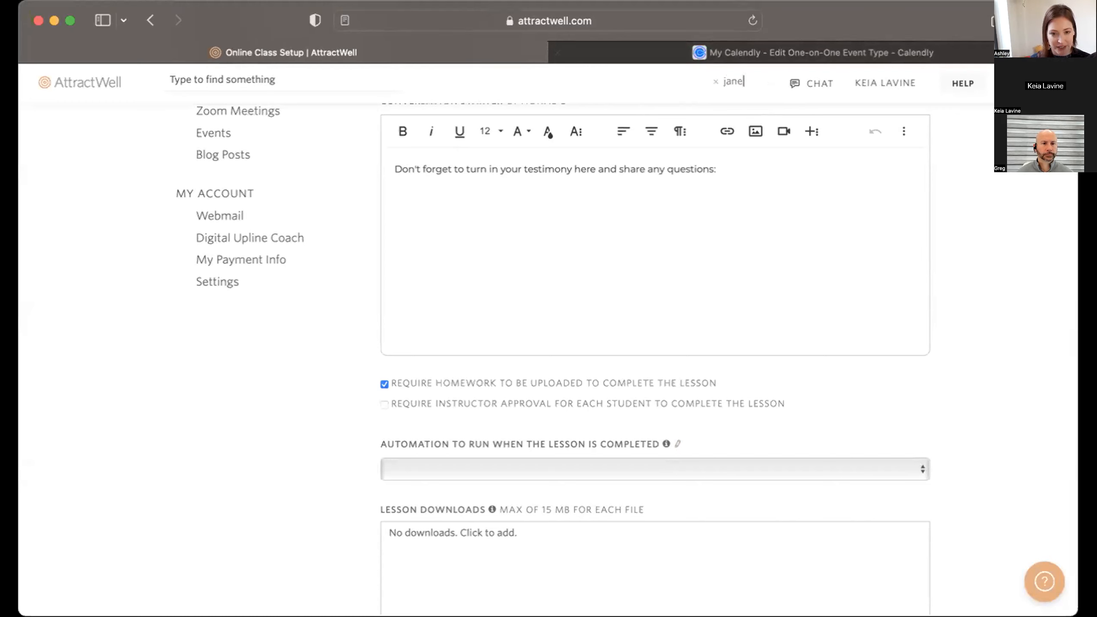
{"action": "key", "text": "BackSpace"}
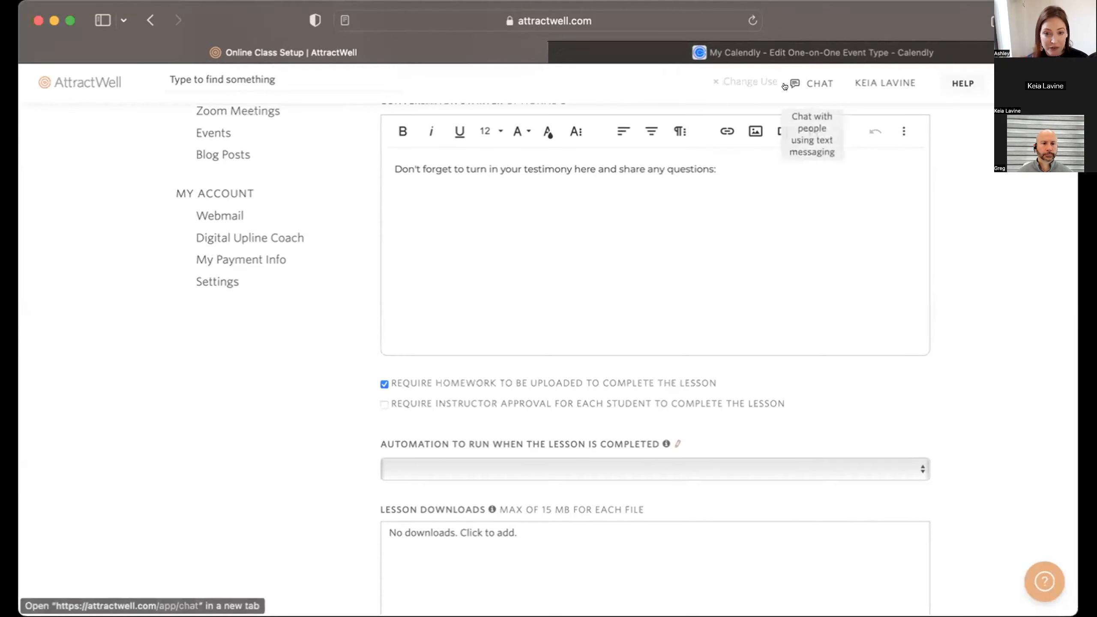
{"action": "type", "text": "ja"}
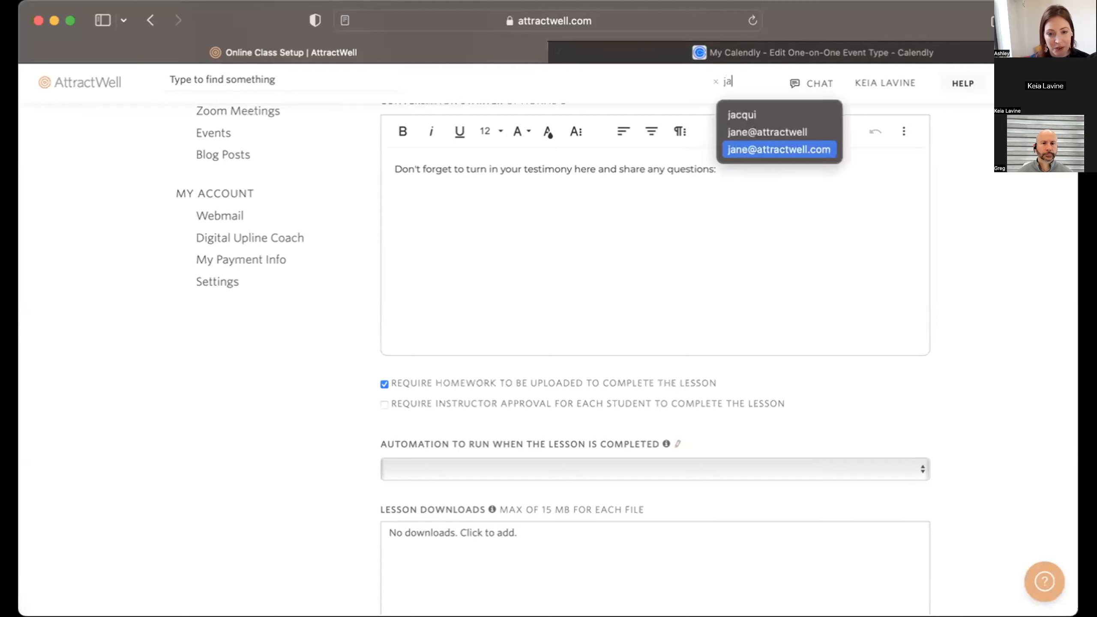
{"action": "key", "text": "Return"}
{"action": "type", "text": "coachly"}
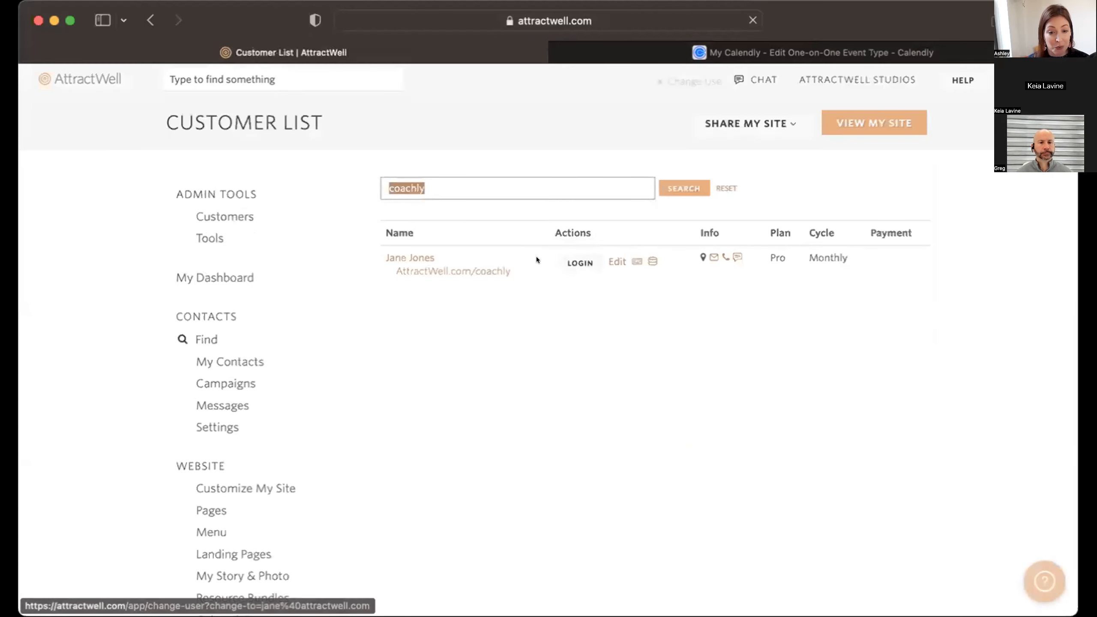
{"action": "left_click", "coordinate": [566, 266]}
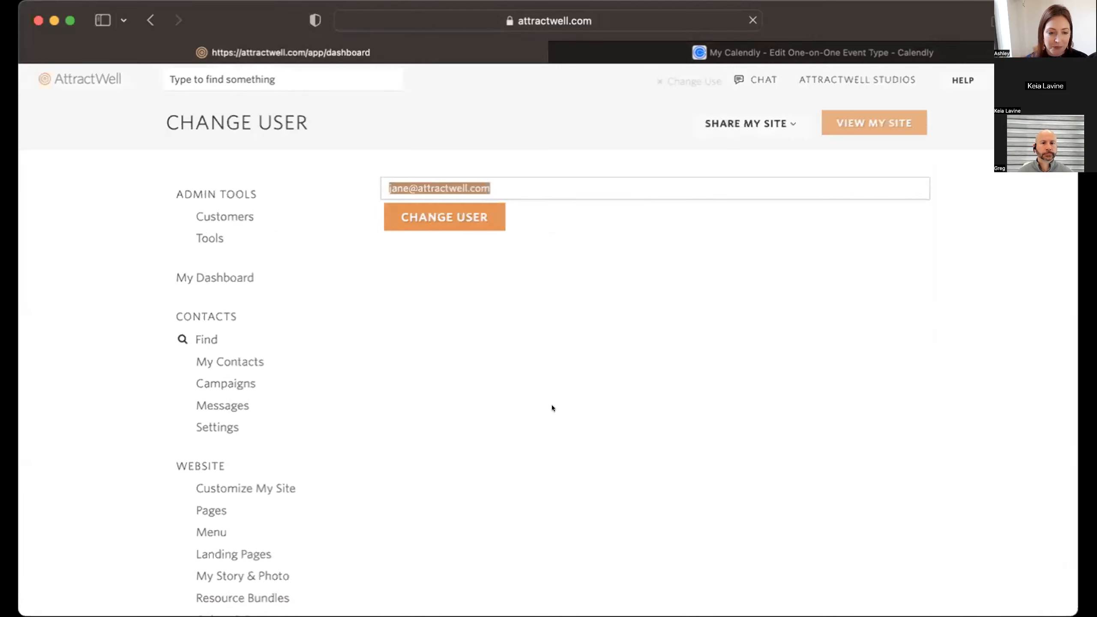
- Open the second contact under Recently Active Contacts and show their activity for the last 120 days
{"action": "scroll", "coordinate": [516, 587], "scroll_direction": "down", "scroll_amount": 10}
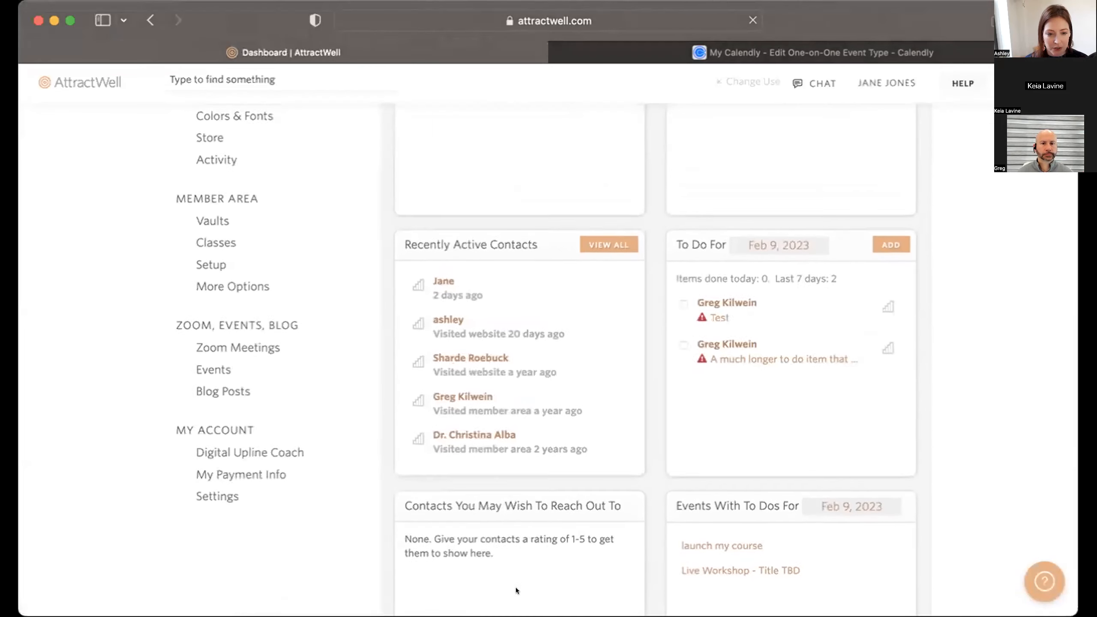
{"action": "left_click", "coordinate": [448, 322]}
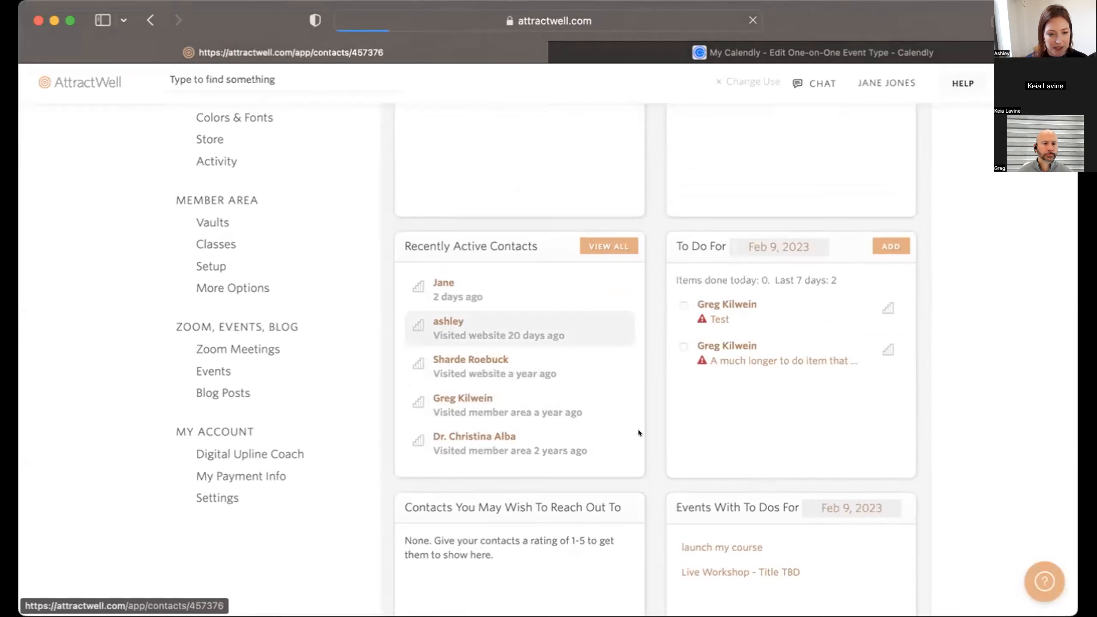
{"action": "scroll", "coordinate": [790, 499], "scroll_direction": "down", "scroll_amount": 11}
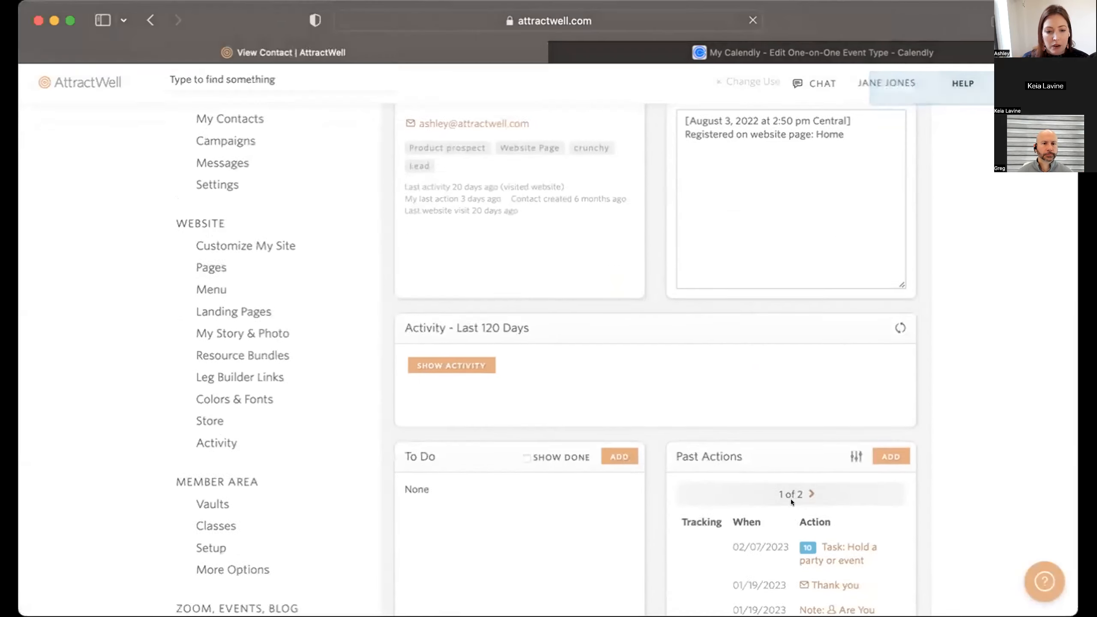
{"action": "scroll", "coordinate": [626, 510], "scroll_direction": "up", "scroll_amount": 11}
{"action": "left_click", "coordinate": [467, 521]}
{"action": "scroll", "coordinate": [466, 521], "scroll_direction": "down", "scroll_amount": 3}
{"action": "scroll", "coordinate": [466, 521], "scroll_direction": "down", "scroll_amount": 2}
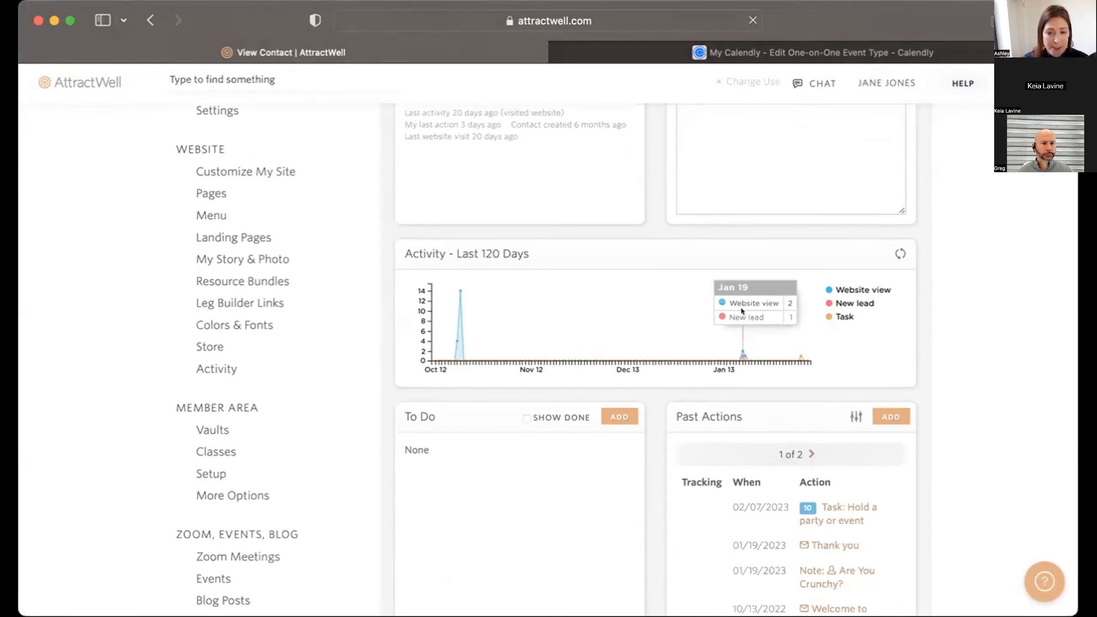
- View the contact's vault homework approvals in a separate browser tab, and return to the contact record
{"action": "scroll", "coordinate": [814, 373], "scroll_direction": "down", "scroll_amount": 8}
{"action": "scroll", "coordinate": [814, 372], "scroll_direction": "down", "scroll_amount": 6}
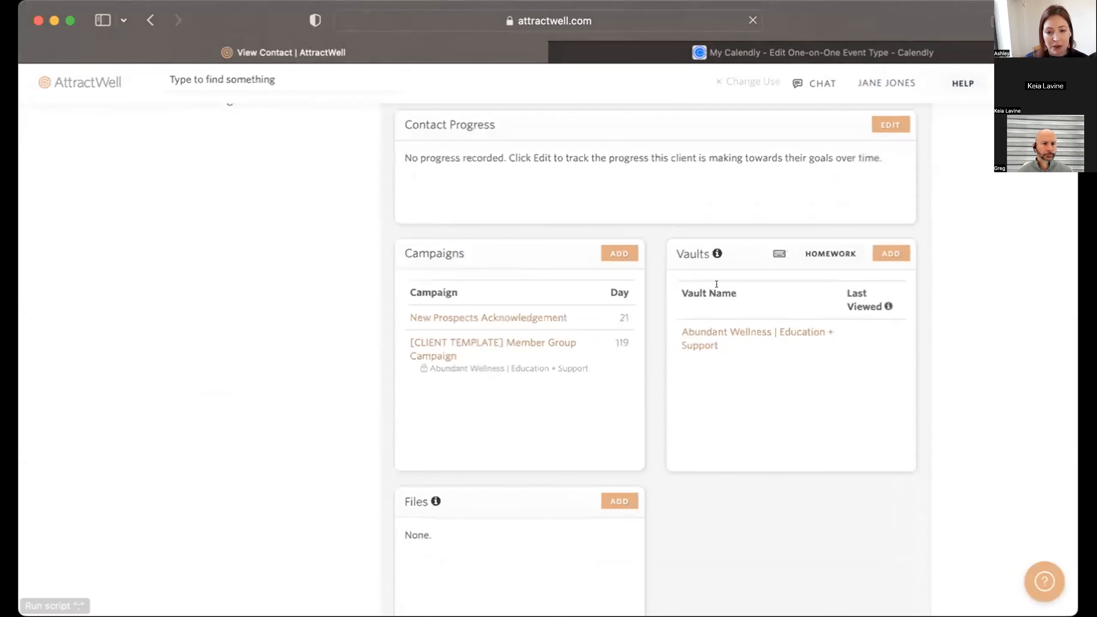
{"action": "left_click", "coordinate": [820, 246], "text": "super"}
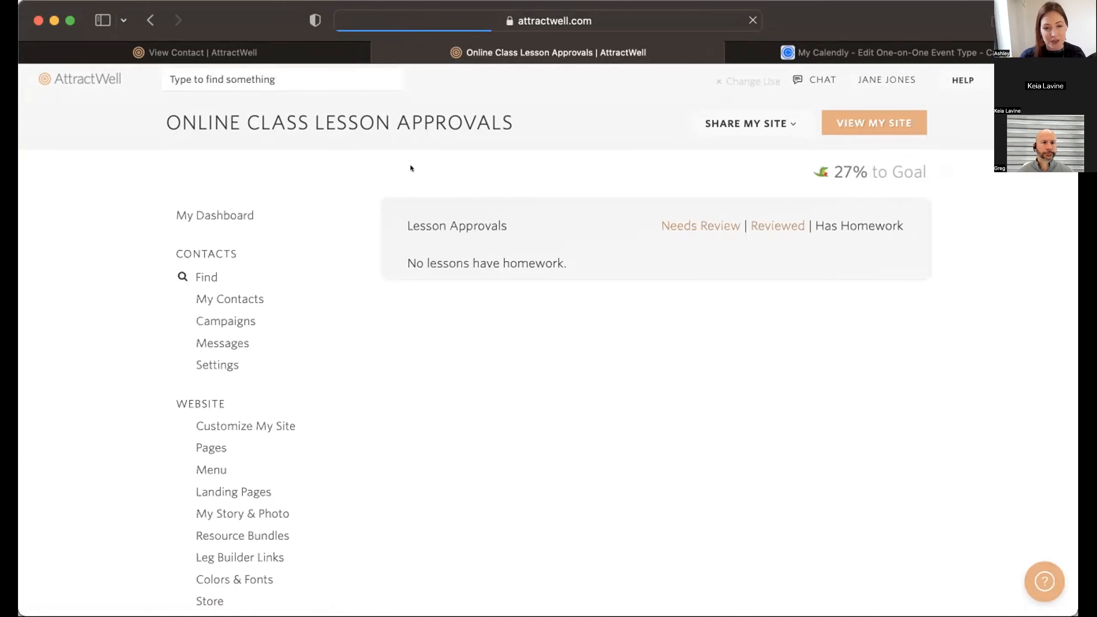
{"action": "scroll", "coordinate": [491, 283], "scroll_direction": "left", "scroll_amount": 10}
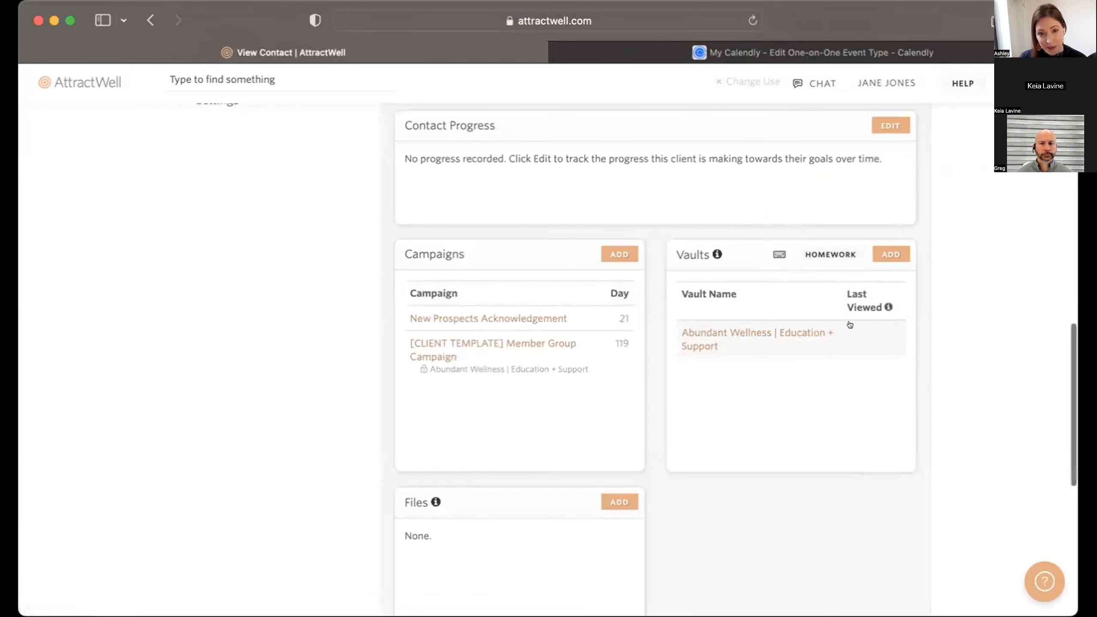
- Review the contact's lesson completion in the Abundant Wellness | Education + Support vault, and close the overview
{"action": "left_click", "coordinate": [770, 327]}
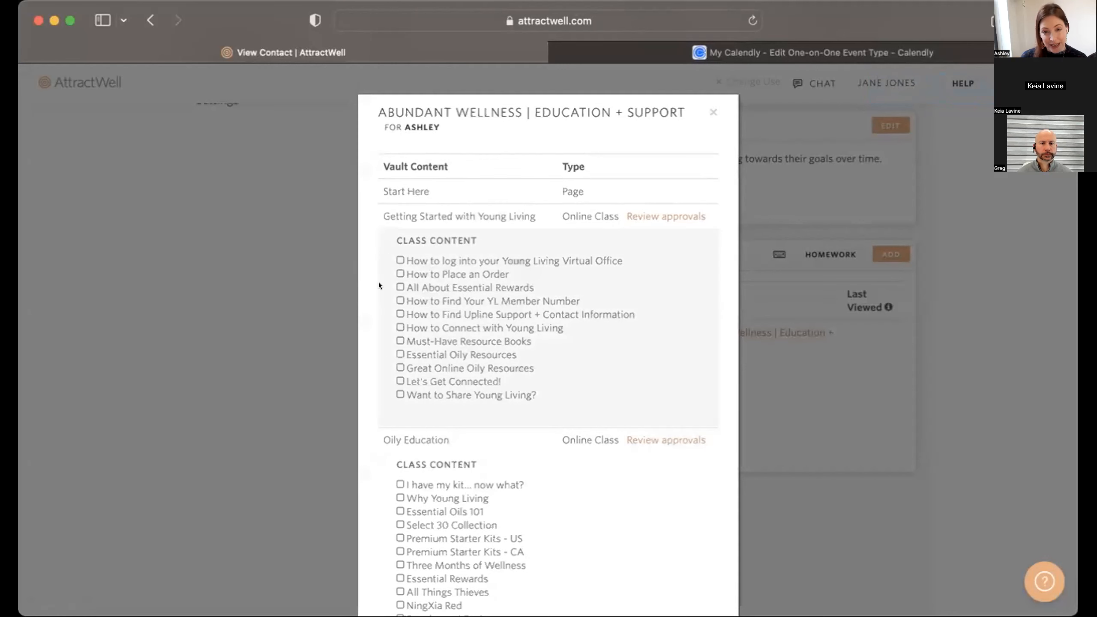
{"action": "scroll", "coordinate": [379, 502], "scroll_direction": "down", "scroll_amount": 5}
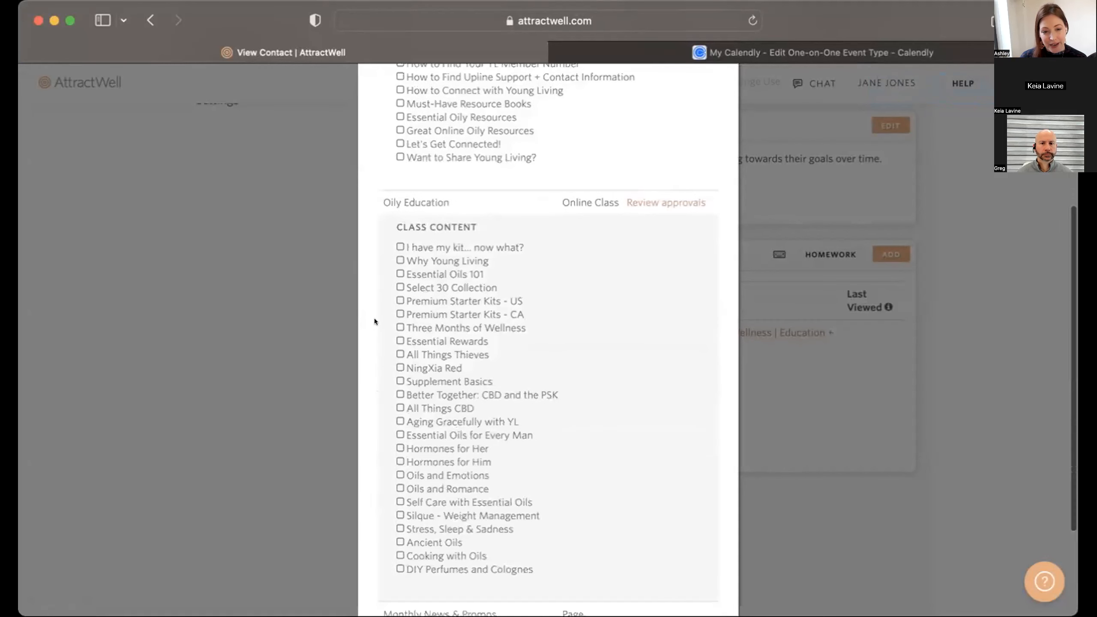
{"action": "scroll", "coordinate": [398, 232], "scroll_direction": "down", "scroll_amount": 3}
{"action": "scroll", "coordinate": [880, 332], "scroll_direction": "up", "scroll_amount": 8}
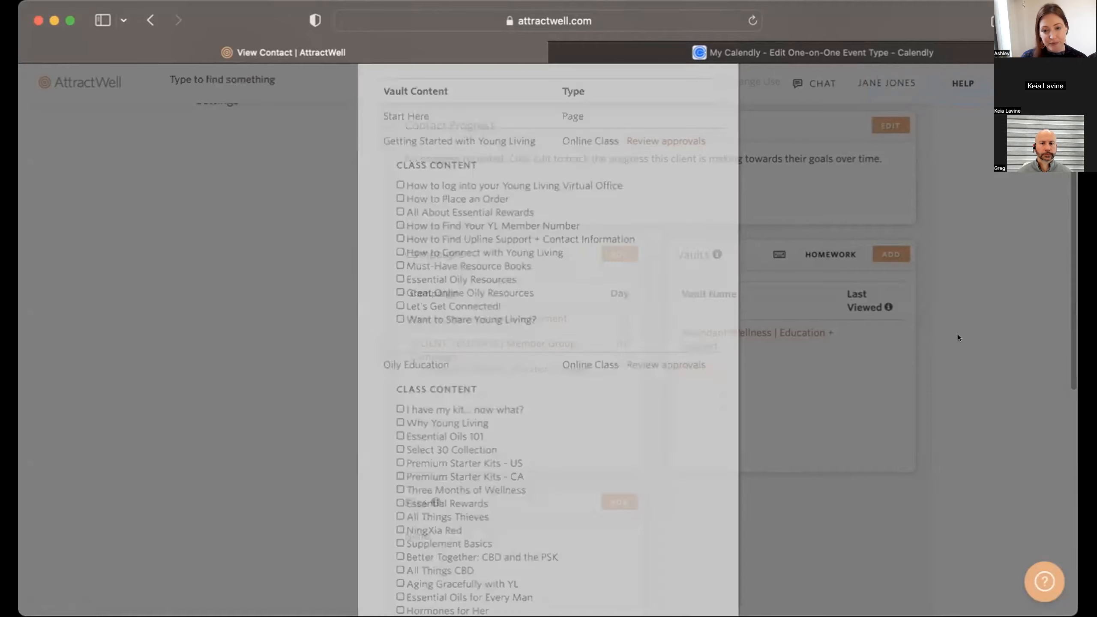
{"action": "left_click", "coordinate": [959, 335]}
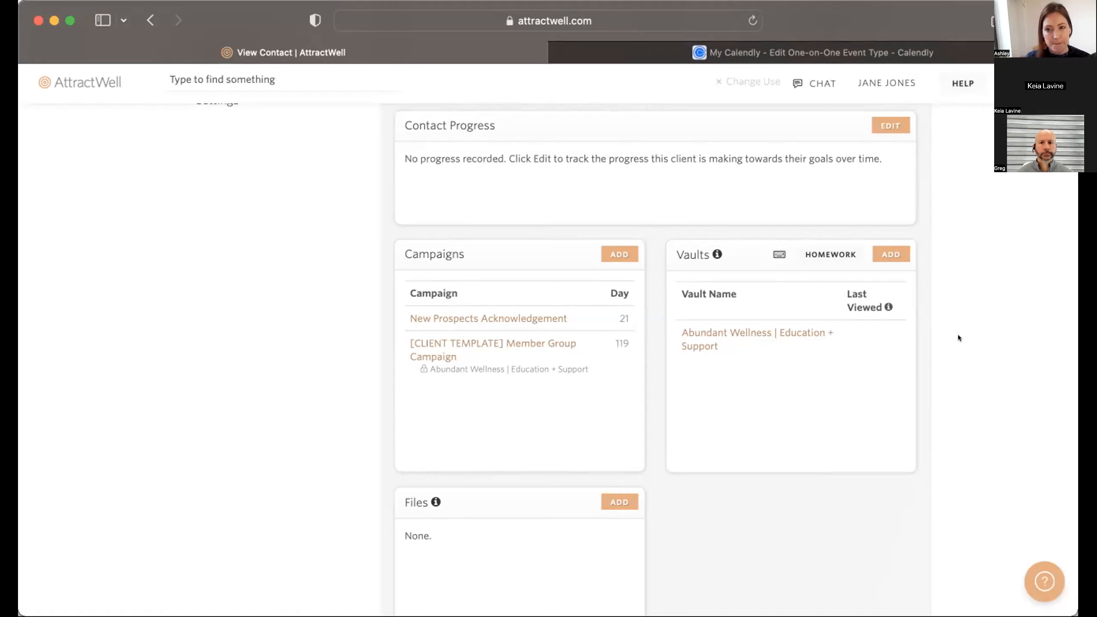
- Reopen the lesson approvals page for the contact's homework and close it to get back to the contact record
{"action": "left_click", "coordinate": [823, 252]}
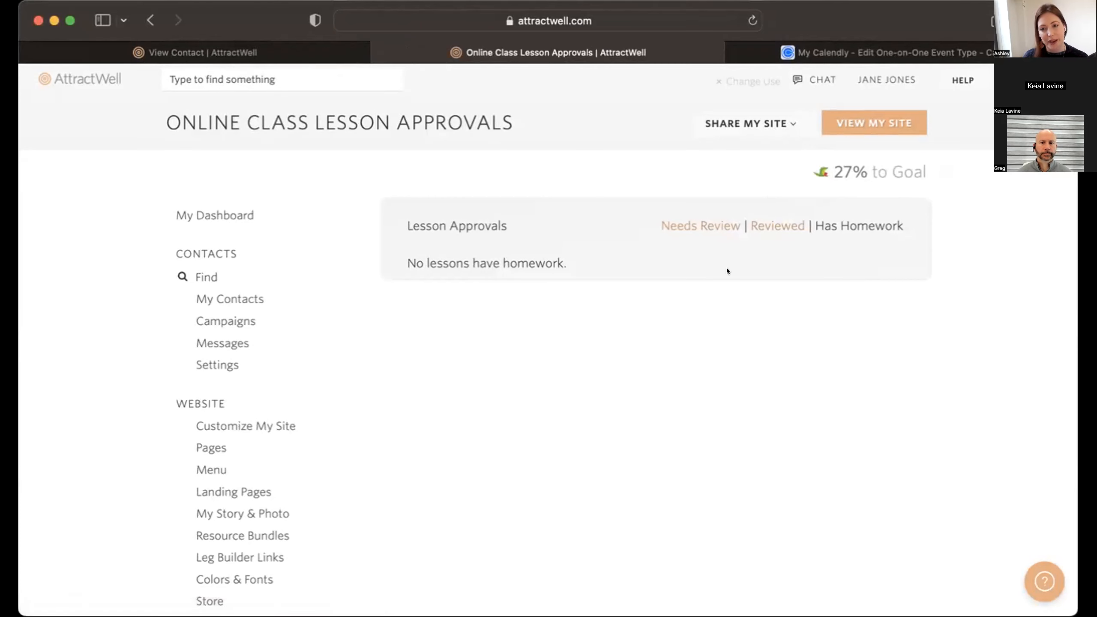
{"action": "key", "text": "super+w"}
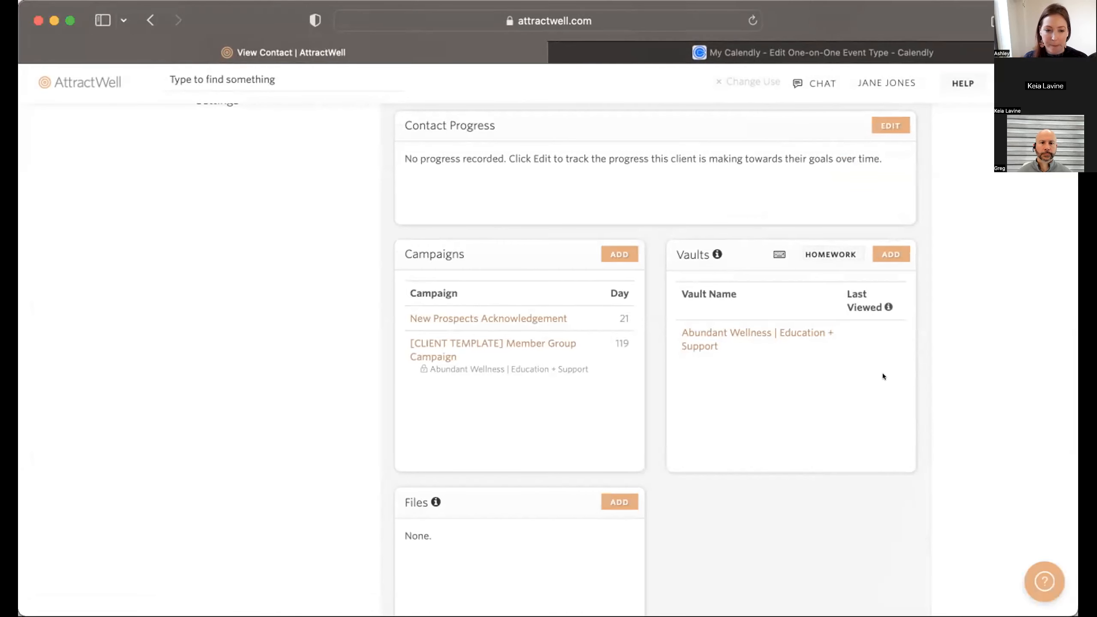
{"action": "scroll", "coordinate": [883, 373], "scroll_direction": "up", "scroll_amount": 10}
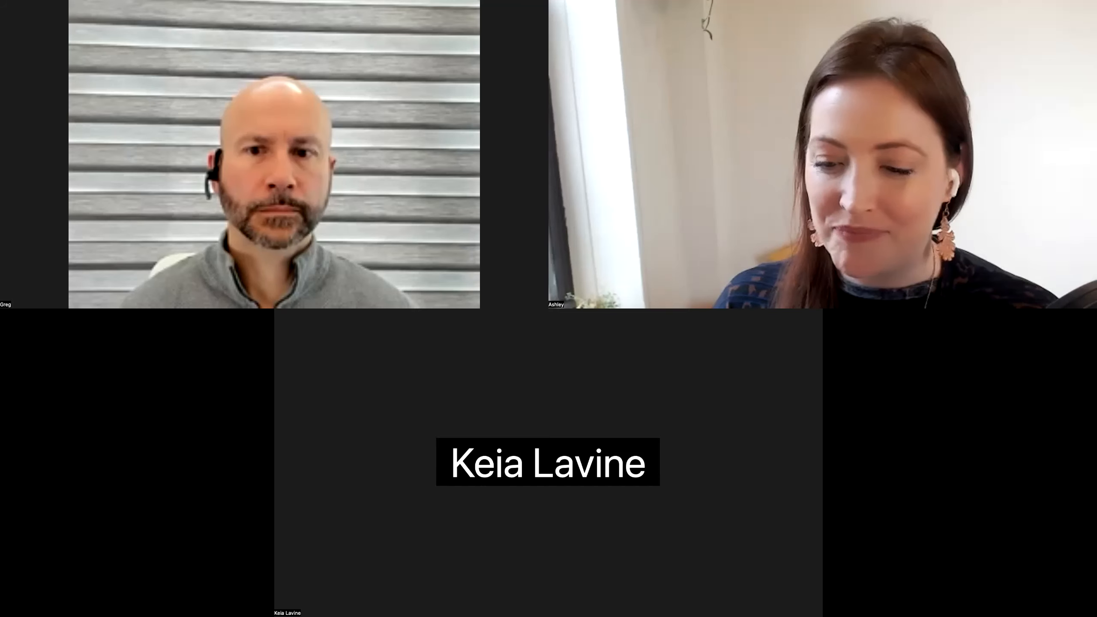